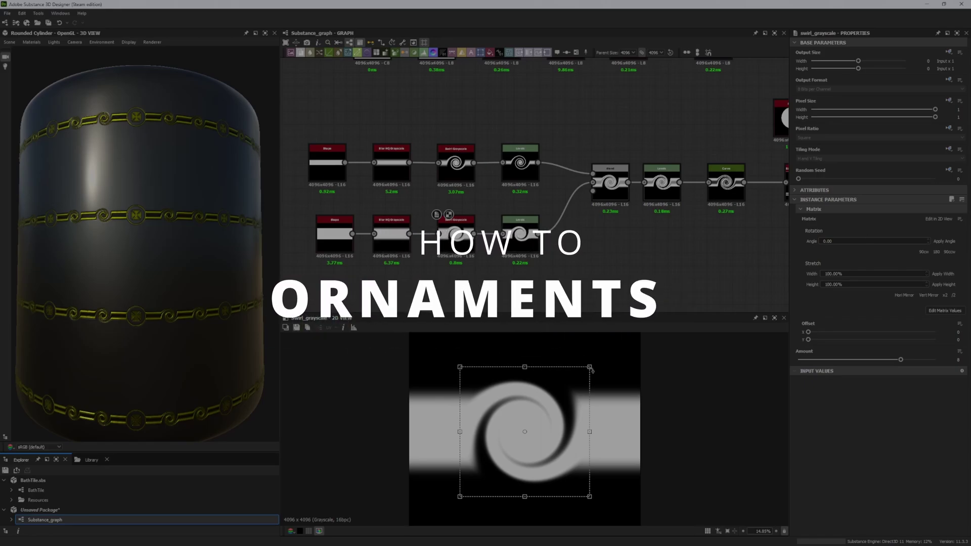
# Try a lower amount on the lower Swirl Grayscale node, undo it, and enlarge the swirl area to cover the whole tile.
pyautogui.moveTo(901, 359); pyautogui.dragTo(821, 360)
pyautogui.hotkey('ctrl', 'z')
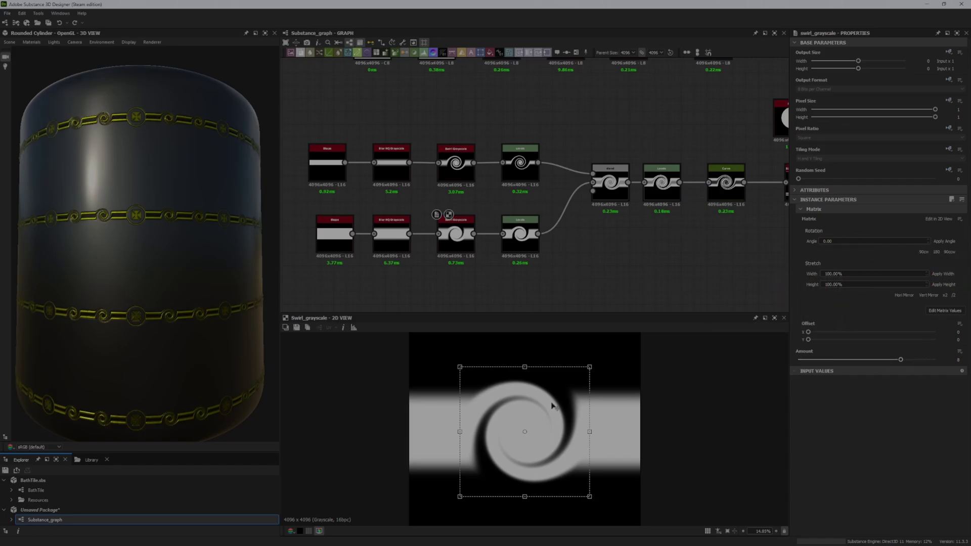
pyautogui.moveTo(587, 364); pyautogui.dragTo(643, 330)
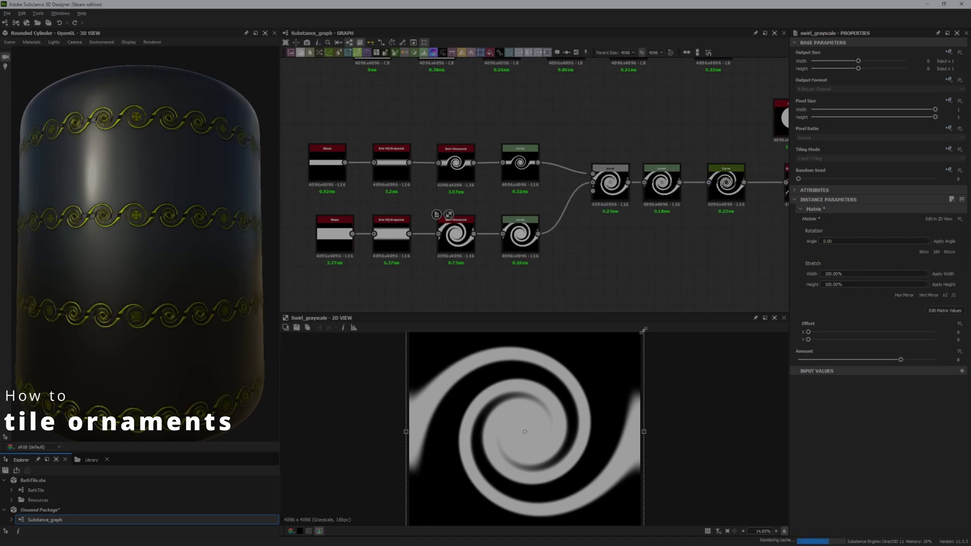
pyautogui.moveTo(213, 276); pyautogui.dragTo(163, 269)
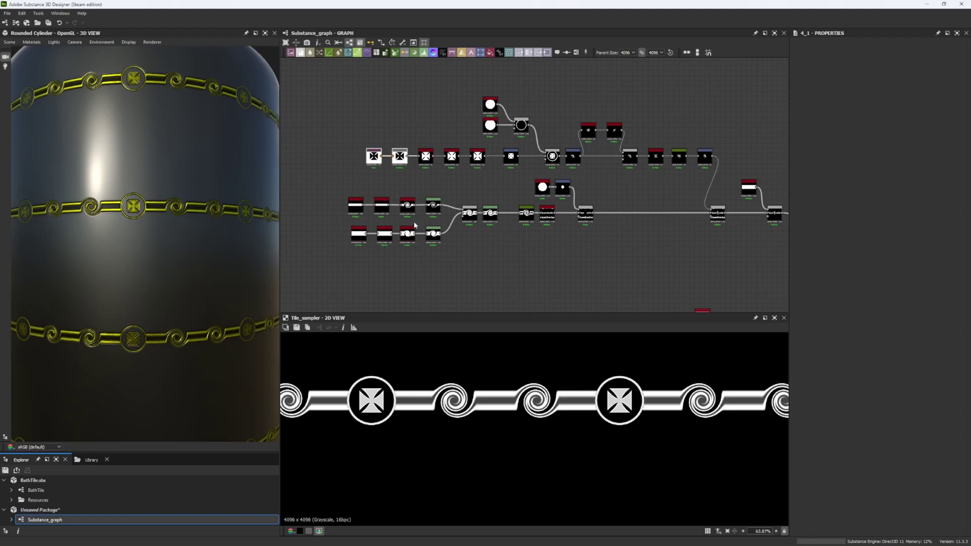
# Preview the upper Swirl Grayscale node's output and view the ornament bands across the whole cylinder.
pyautogui.scroll(3, 414, 221)
pyautogui.doubleClick(412, 205)
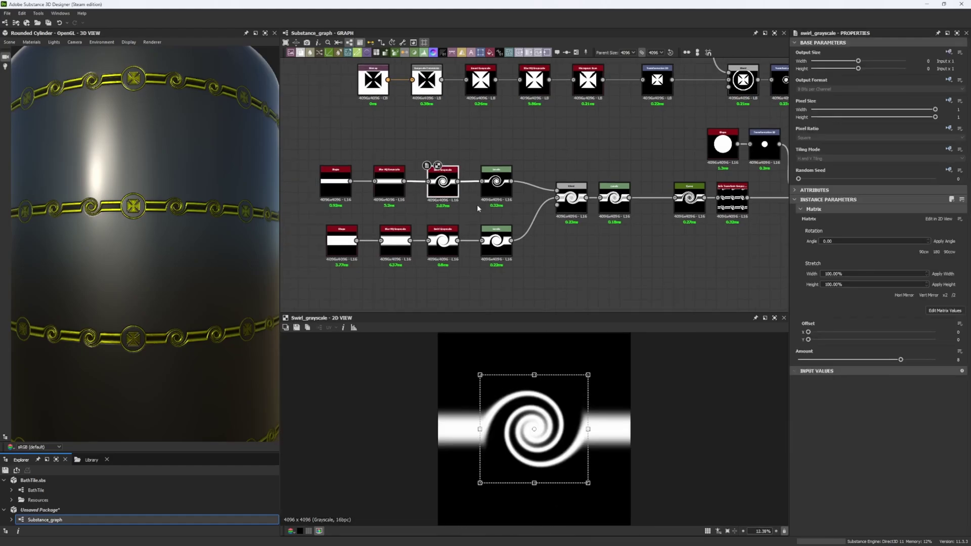
pyautogui.moveTo(493, 152); pyautogui.dragTo(506, 206, button='middle')
pyautogui.scroll(-2, 489, 176)
pyautogui.scroll(-1, 488, 190)
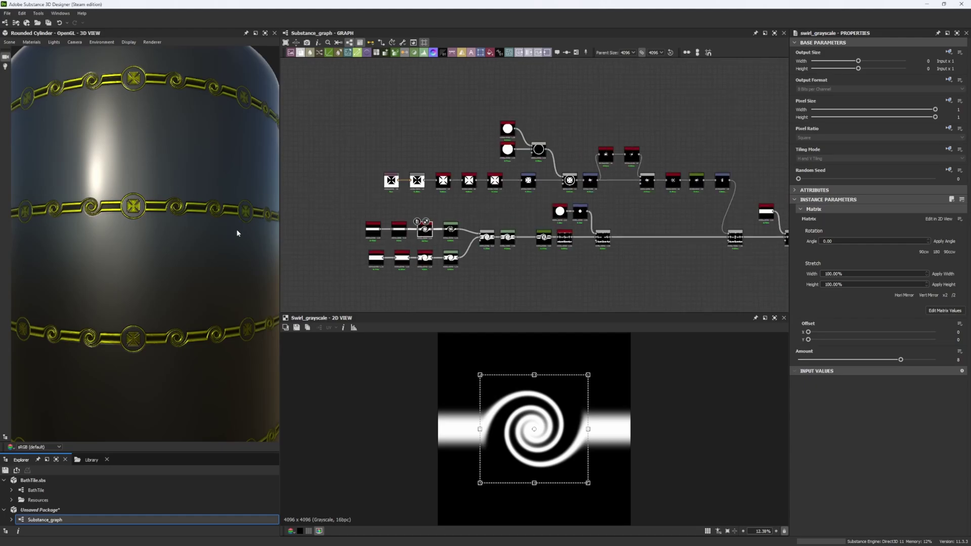
pyautogui.scroll(-4, 184, 231)
pyautogui.keyDown('ctrl'); pyautogui.keyDown('shift'); pyautogui.moveTo(190, 243); pyautogui.dragTo(173, 243, button='right'); pyautogui.keyUp('shift'); pyautogui.keyUp('ctrl')
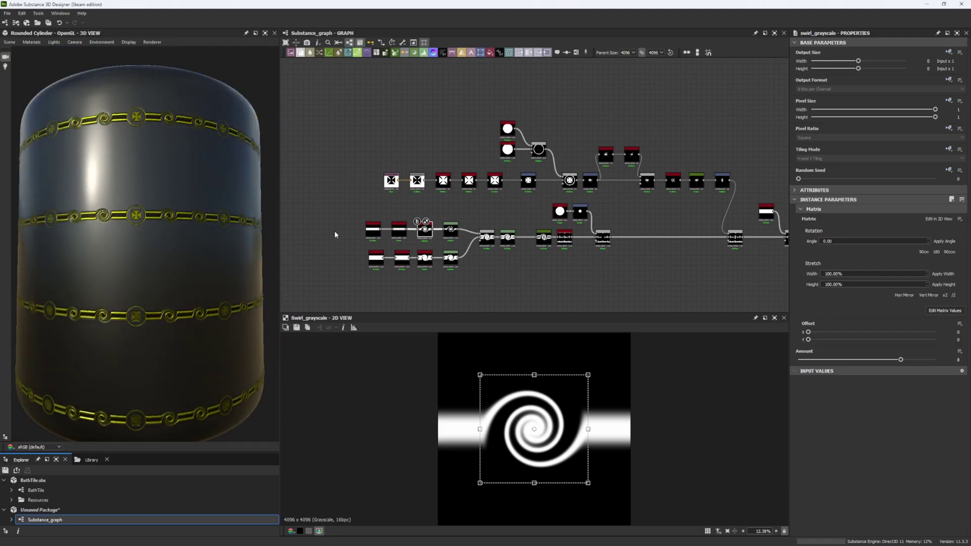
pyautogui.moveTo(426, 196); pyautogui.dragTo(418, 192, button='middle')
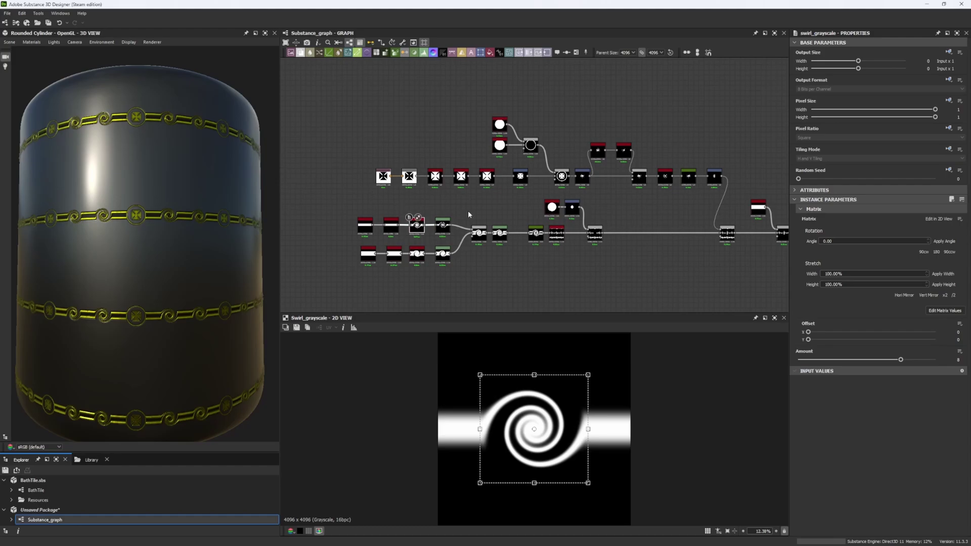
pyautogui.moveTo(494, 218); pyautogui.dragTo(490, 202, button='middle')
pyautogui.scroll(3, 514, 224)
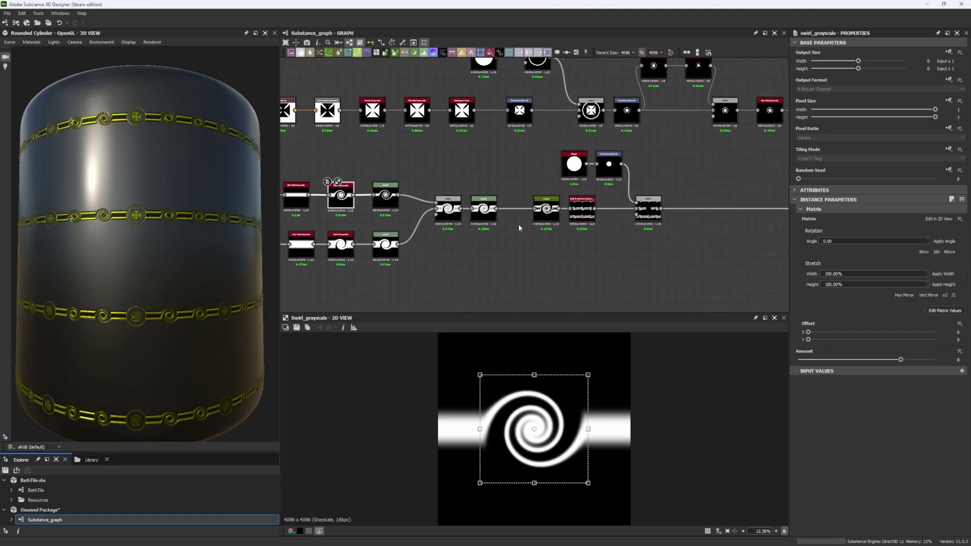
# Preview the Shape node that starts the lower swirl chain.
pyautogui.moveTo(532, 230); pyautogui.dragTo(635, 249, button='middle')
pyautogui.click(328, 248)
pyautogui.scroll(-3, 544, 420)
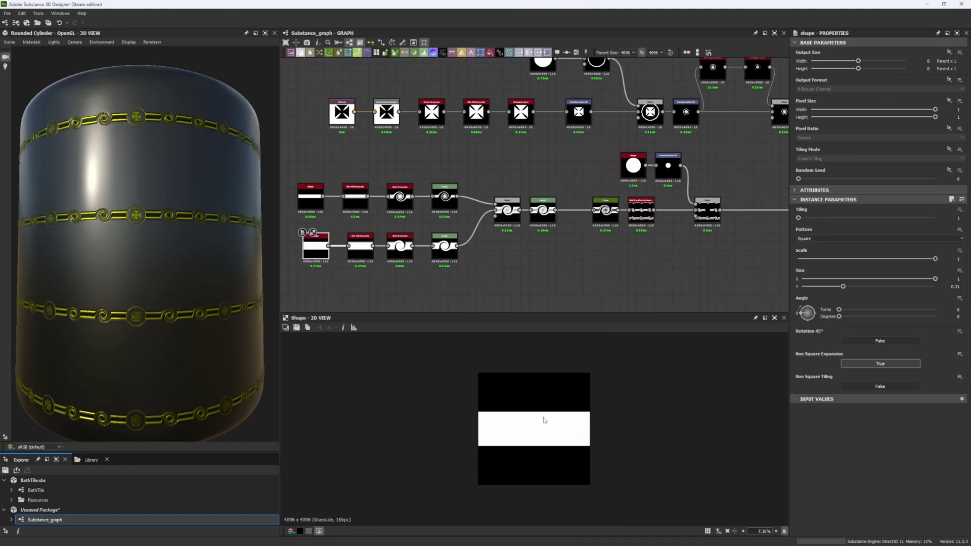
pyautogui.scroll(2, 551, 420)
pyautogui.moveTo(682, 286); pyautogui.dragTo(486, 276, button='middle')
# Preview the Tile Sampler node's output and examine one tiled ornament strip with its swirls and cross emblem up close.
pyautogui.moveTo(685, 243); pyautogui.dragTo(399, 257, button='middle')
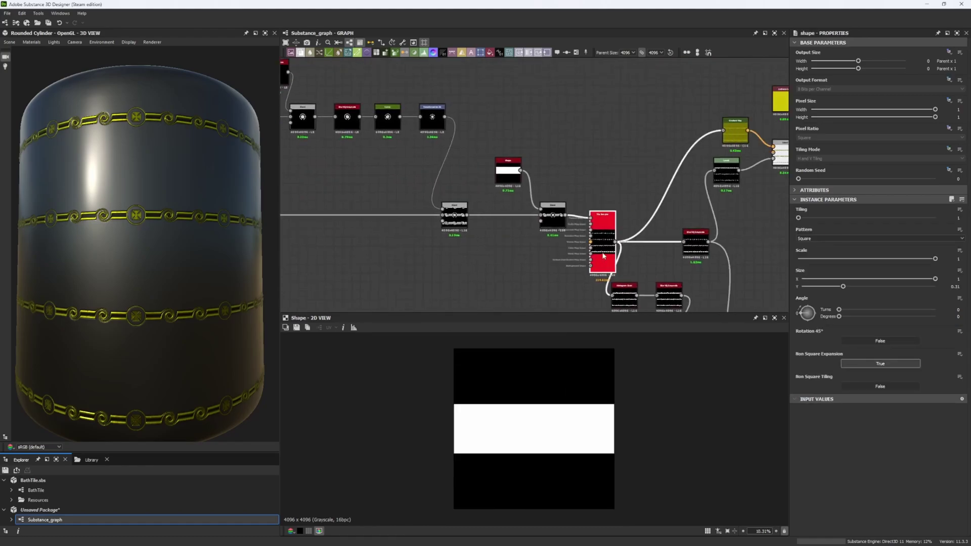
pyautogui.click(603, 257)
pyautogui.scroll(8, 581, 413)
pyautogui.scroll(-8, 581, 412)
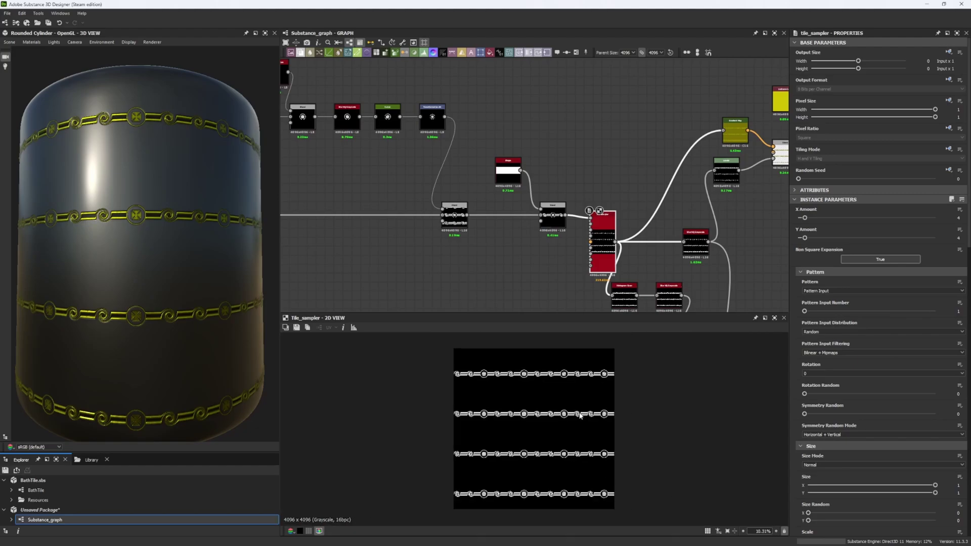
pyautogui.press('space')
pyautogui.scroll(-7, 376, 416)
pyautogui.scroll(10, 524, 429)
pyautogui.press('space')
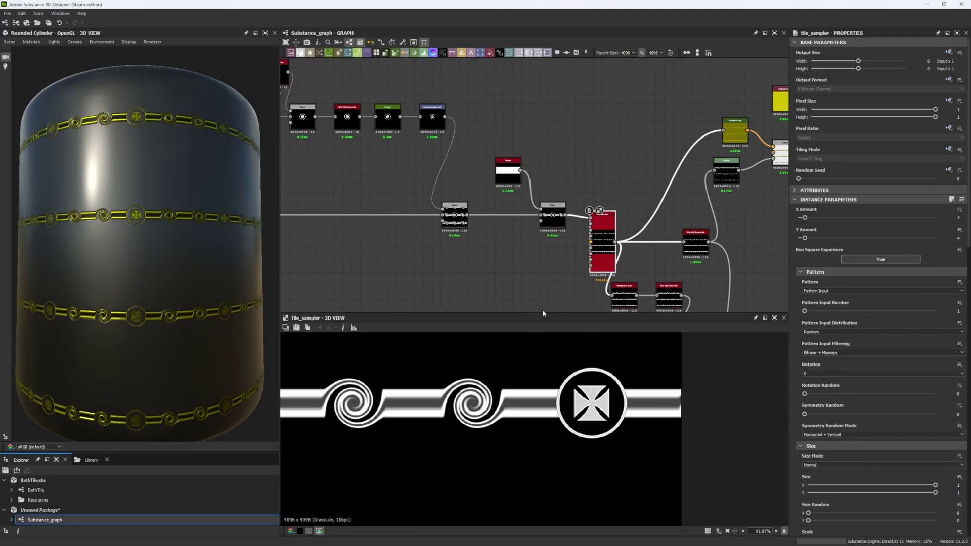
# Look over the cross emblem chain and the two swirl chains at the start of the graph.
pyautogui.moveTo(445, 283); pyautogui.dragTo(704, 279, button='middle')
pyautogui.moveTo(421, 264); pyautogui.dragTo(741, 249, button='middle')
pyautogui.moveTo(481, 260); pyautogui.dragTo(409, 275, button='middle')
pyautogui.moveTo(366, 212); pyautogui.dragTo(352, 217, button='middle')
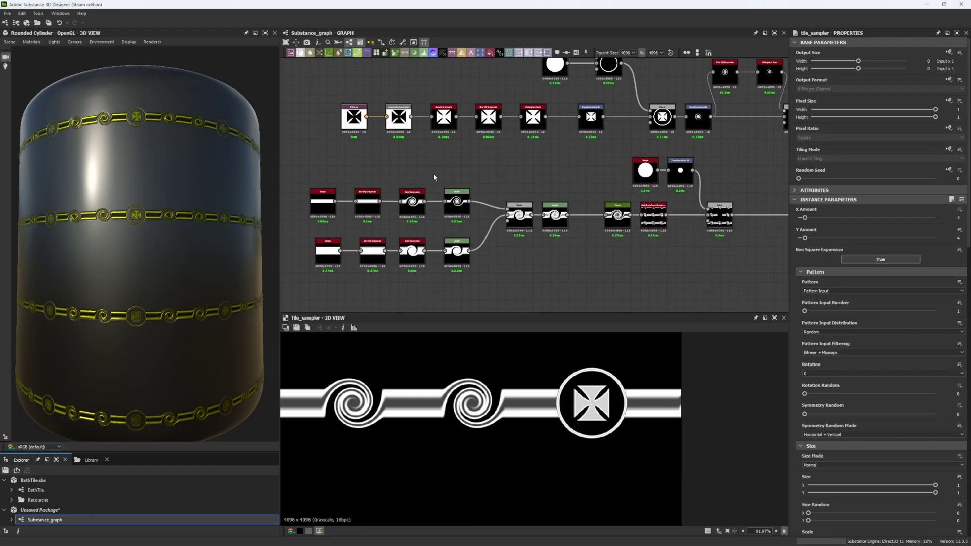
pyautogui.moveTo(428, 178); pyautogui.dragTo(428, 187, button='middle')
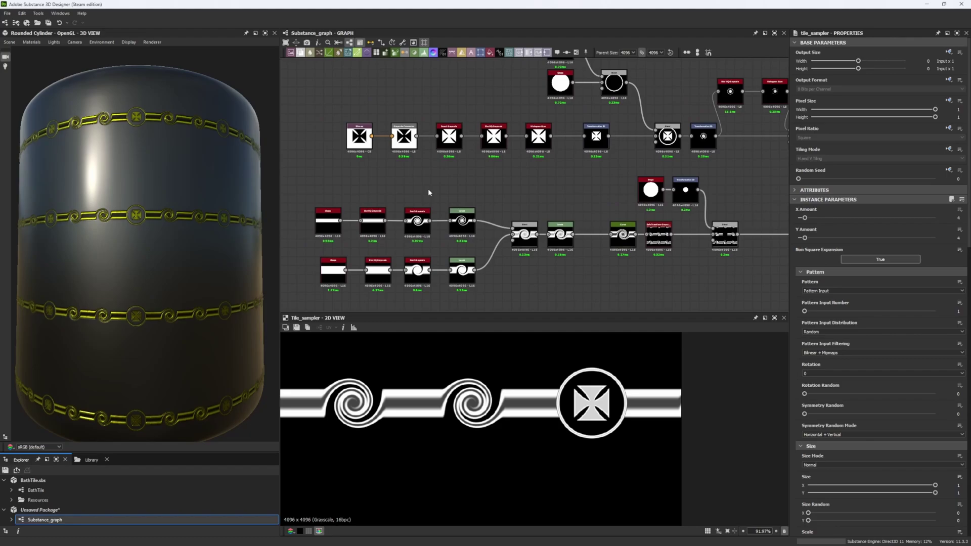
pyautogui.moveTo(427, 192); pyautogui.dragTo(427, 171, button='middle')
pyautogui.scroll(4, 423, 198)
pyautogui.moveTo(479, 216); pyautogui.dragTo(462, 230, button='middle')
pyautogui.scroll(-4, 487, 210)
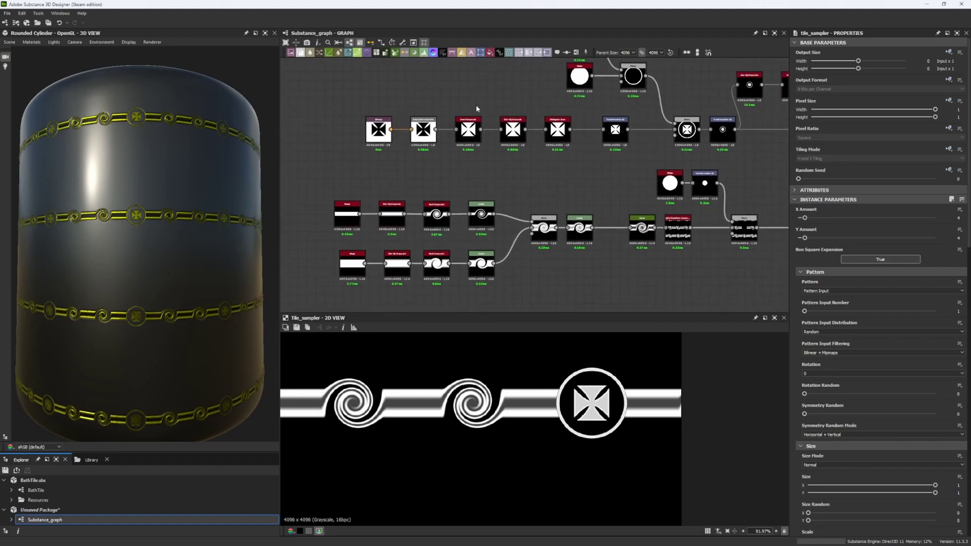
# Preview the cross emblem's Grayscale Conversion, Invert Grayscale, Blur HQ Grayscale and Histogram Scan nodes in turn, examining the cross edges.
pyautogui.moveTo(471, 105); pyautogui.dragTo(559, 148)
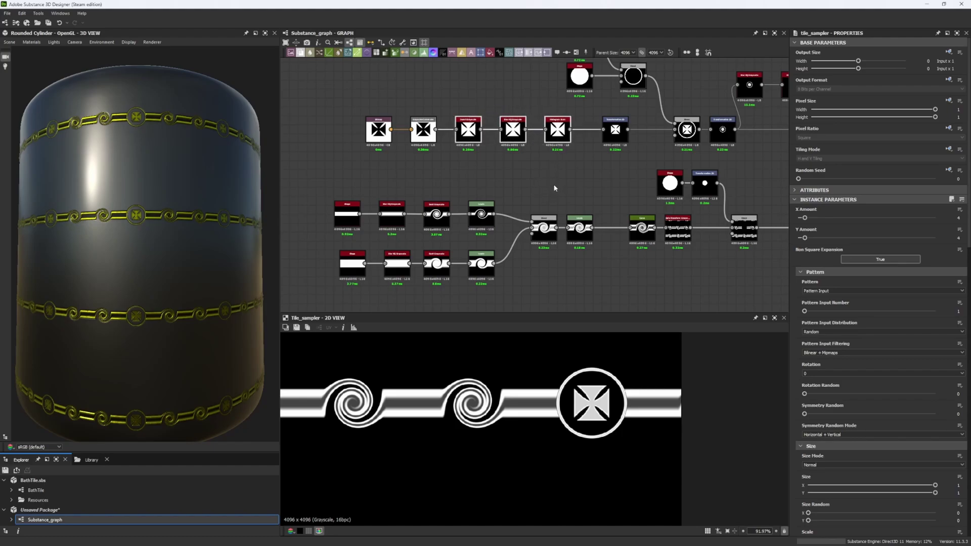
pyautogui.click(465, 106)
pyautogui.click(434, 134)
pyautogui.doubleClick(436, 134)
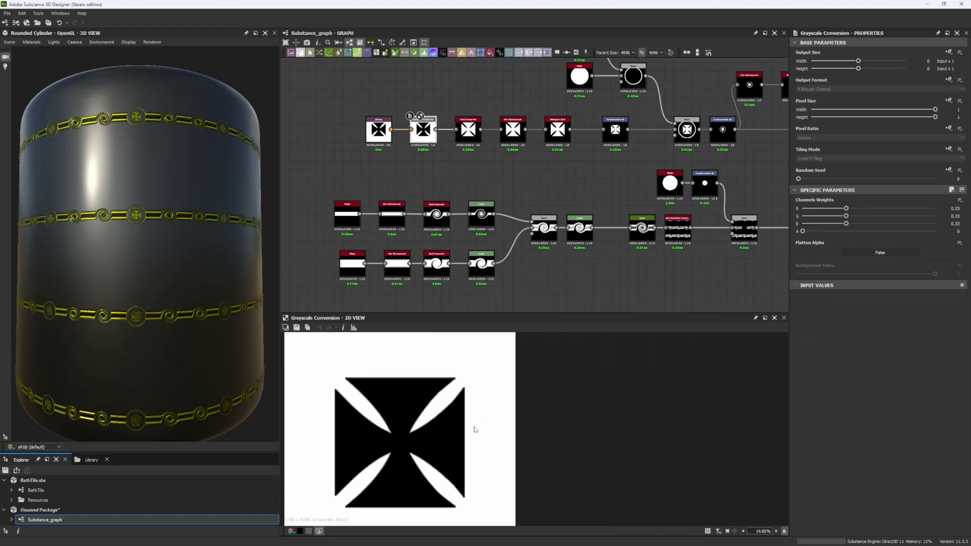
pyautogui.doubleClick(472, 135)
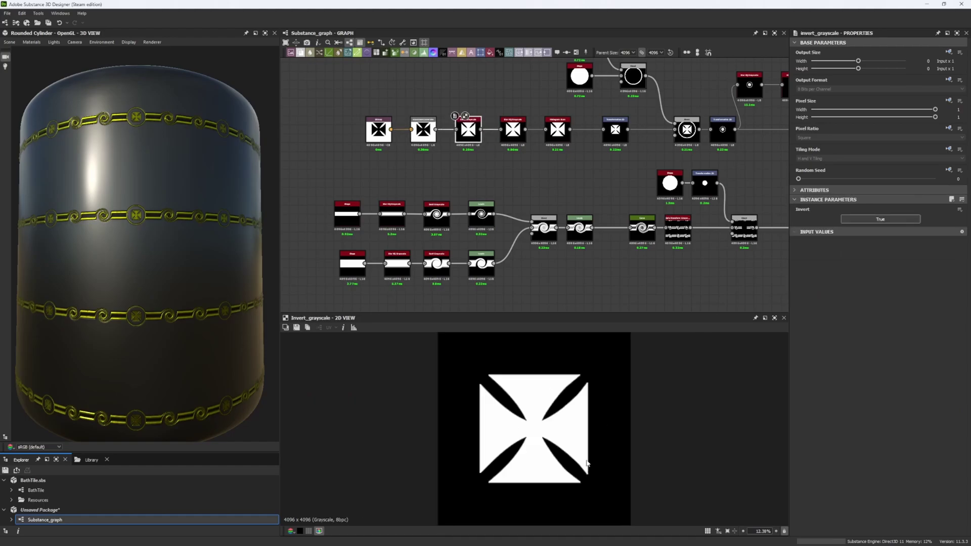
pyautogui.doubleClick(510, 136)
pyautogui.doubleClick(561, 137)
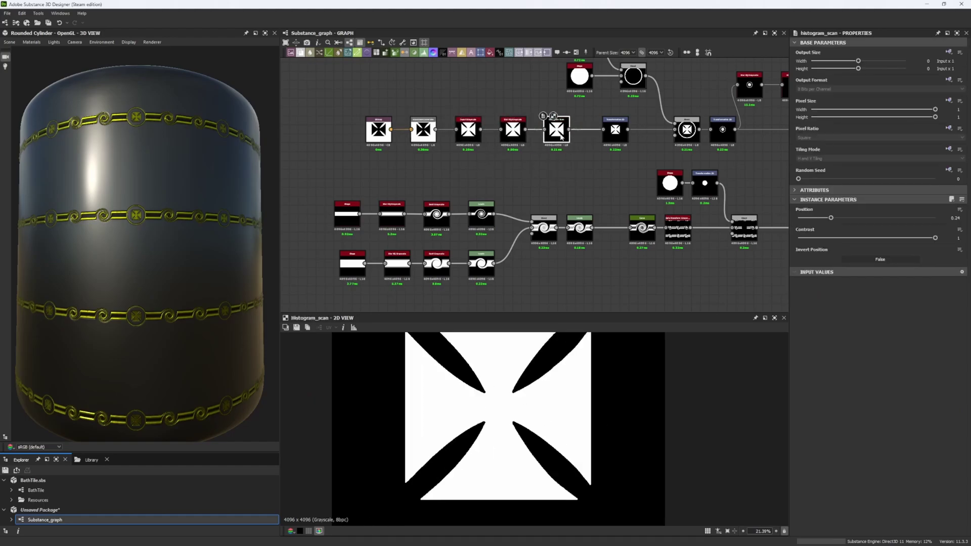
pyautogui.scroll(5, 451, 386)
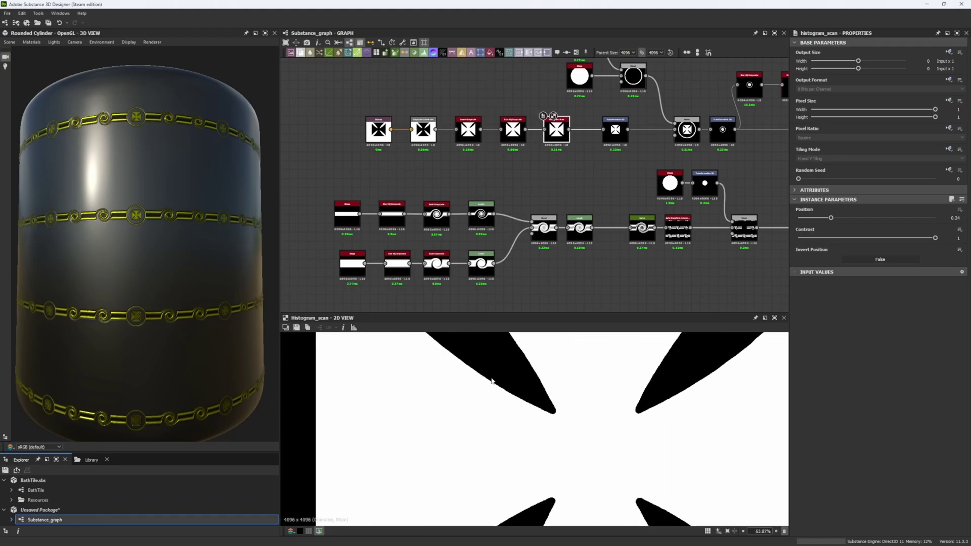
# Move the Curve node closer to the Levels node that follows the blended swirl chains.
pyautogui.moveTo(515, 188); pyautogui.dragTo(526, 168, button='middle')
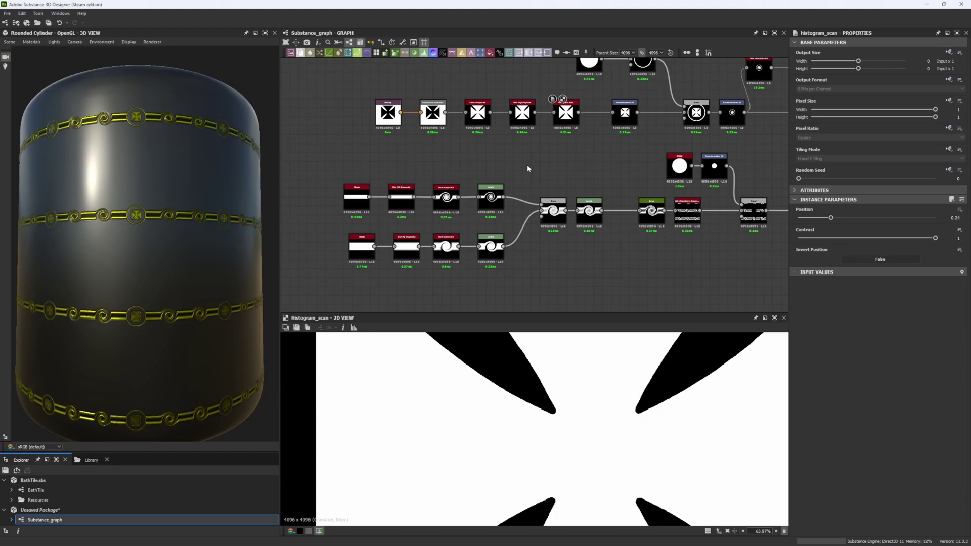
pyautogui.moveTo(527, 165); pyautogui.dragTo(520, 150, button='middle')
pyautogui.moveTo(357, 168); pyautogui.dragTo(575, 252)
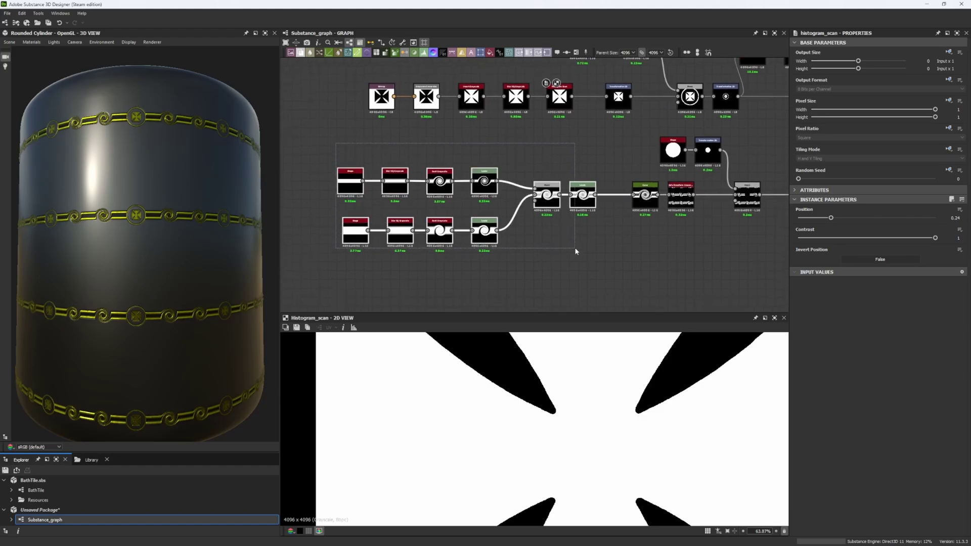
pyautogui.click(361, 154)
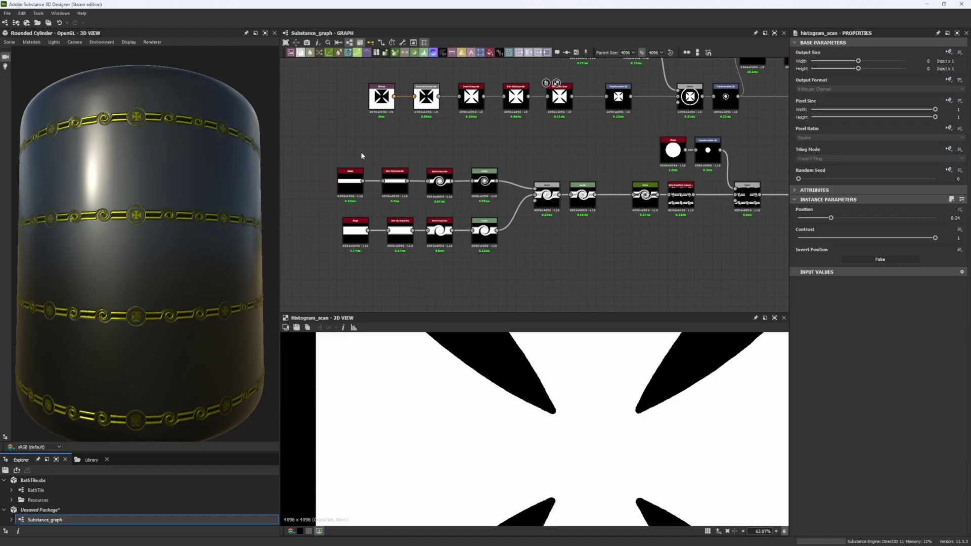
pyautogui.moveTo(646, 188); pyautogui.dragTo(627, 188)
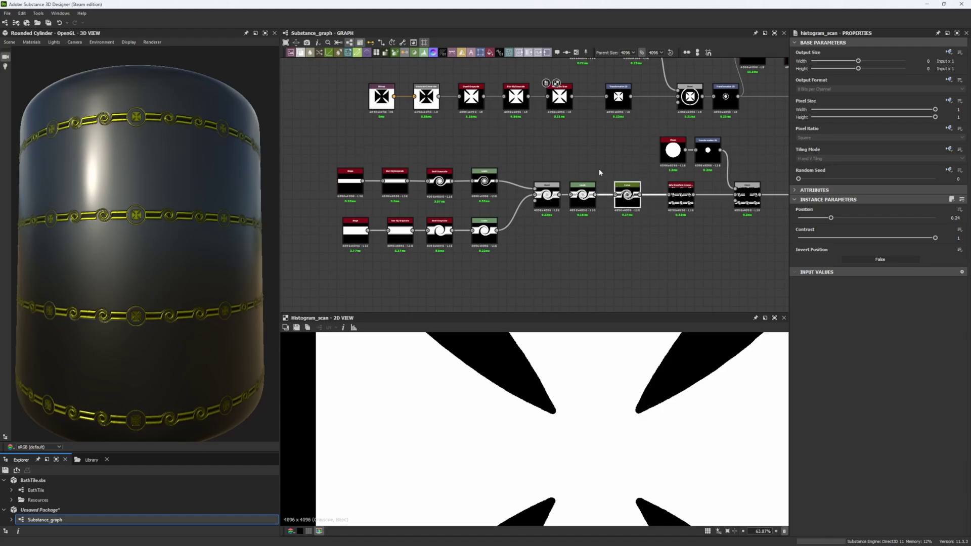
pyautogui.moveTo(583, 161); pyautogui.dragTo(568, 162, button='middle')
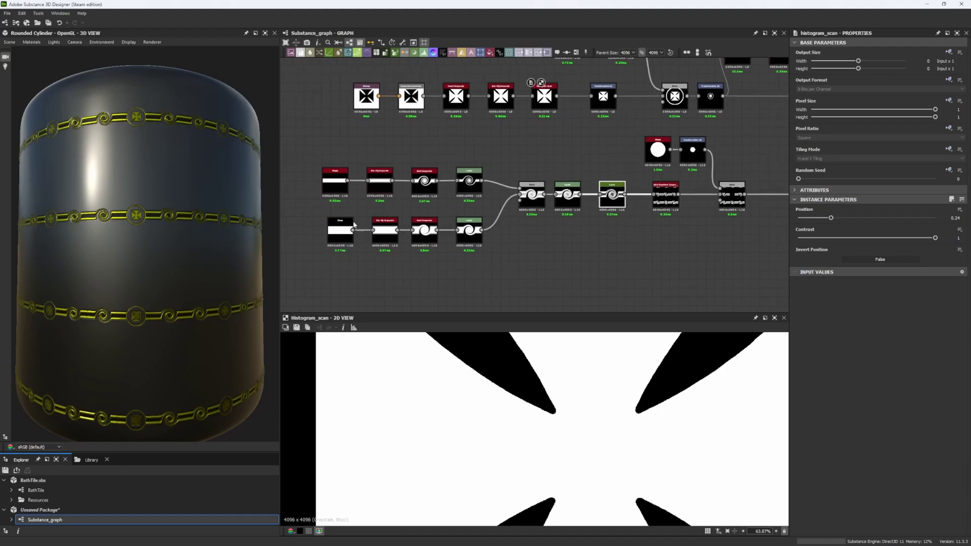
# Preview the lower swirl chain's Shape node and align its Blur HQ Grayscale node beneath the upper chain's blur node.
pyautogui.scroll(3, 349, 218)
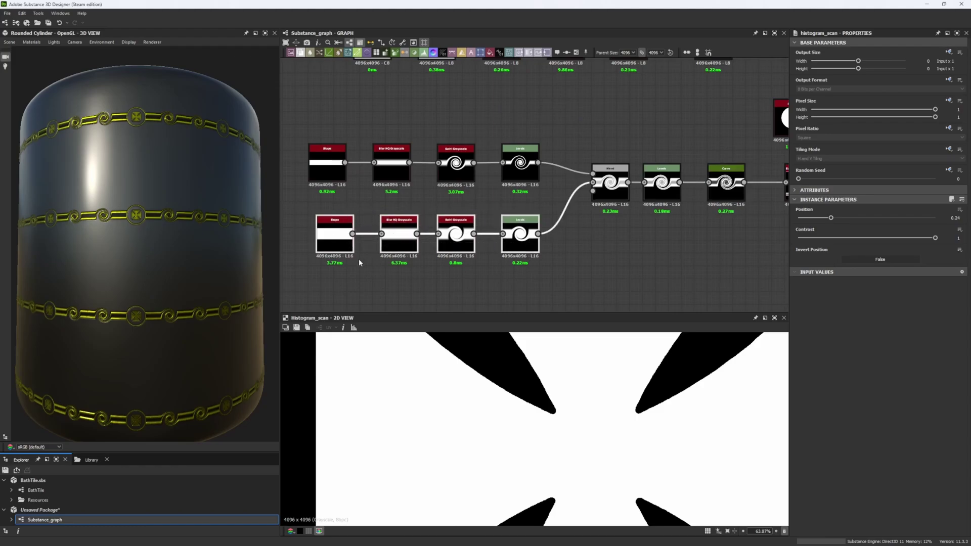
pyautogui.click(351, 248)
pyautogui.doubleClick(350, 248)
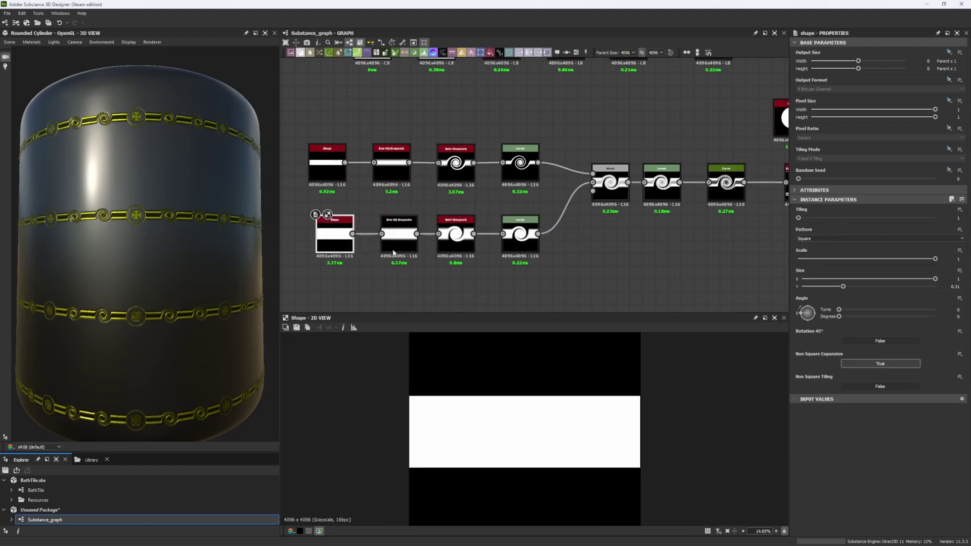
pyautogui.click(399, 243)
pyautogui.moveTo(399, 238); pyautogui.dragTo(407, 246)
# On the lower Swirl Grayscale node, try and undo a lower amount, and scale the swirl area up to slightly beyond the tile's edges.
pyautogui.doubleClick(456, 237)
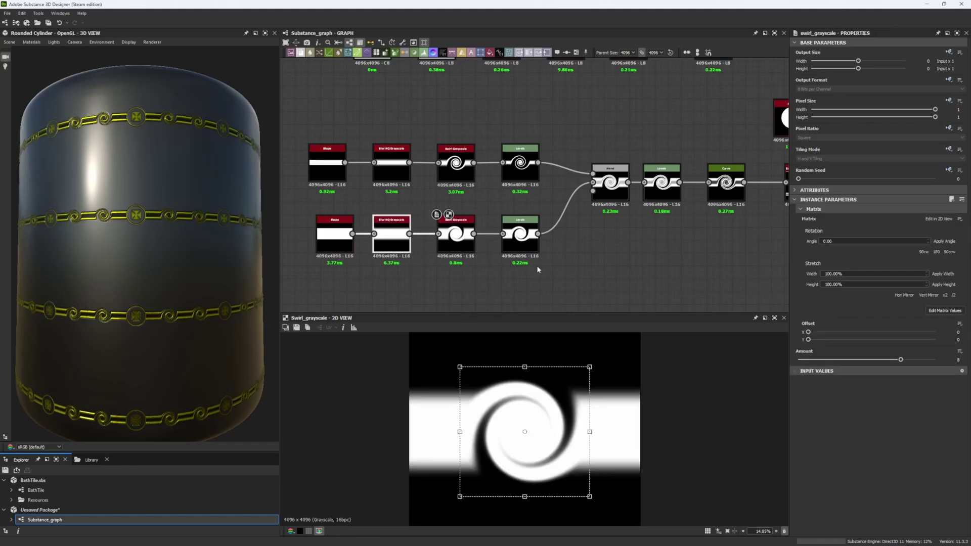
pyautogui.click(551, 277)
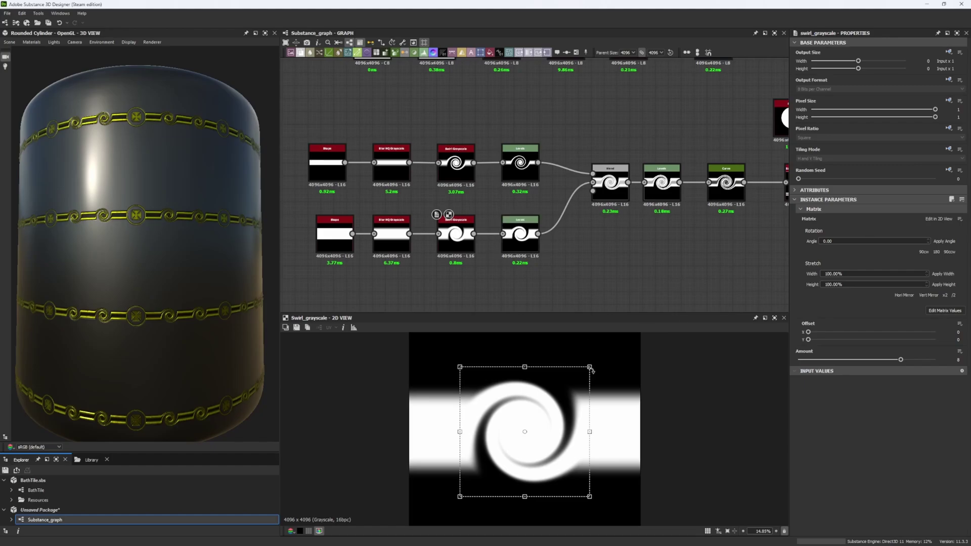
pyautogui.moveTo(854, 360); pyautogui.dragTo(814, 363)
pyautogui.hotkey('ctrl', 'z')
pyautogui.moveTo(590, 367); pyautogui.dragTo(643, 330)
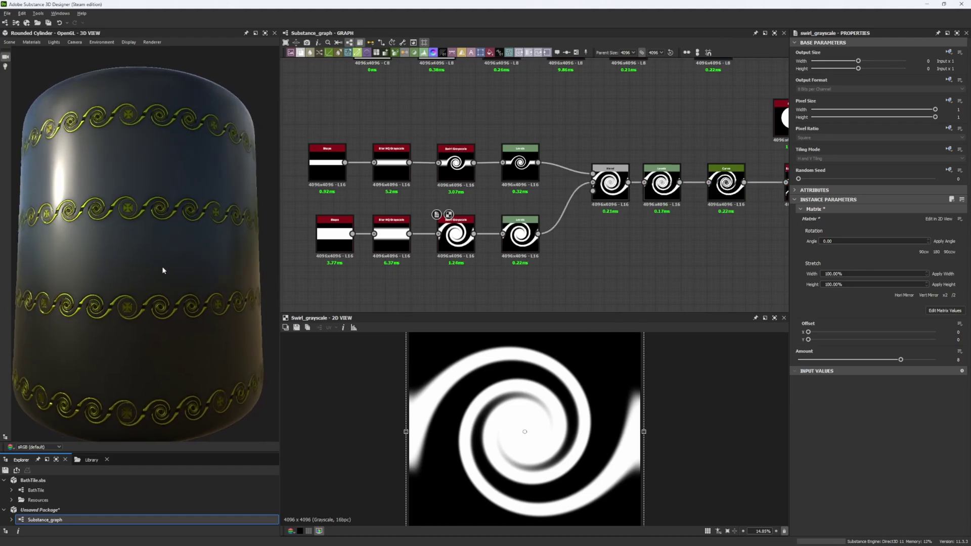
# Examine the enlarged swirl ornament on the cylinder, from the full bands down to the joins between neighbouring swirls.
pyautogui.scroll(5, 161, 265)
pyautogui.scroll(3, 179, 283)
pyautogui.moveTo(177, 319); pyautogui.dragTo(191, 317)
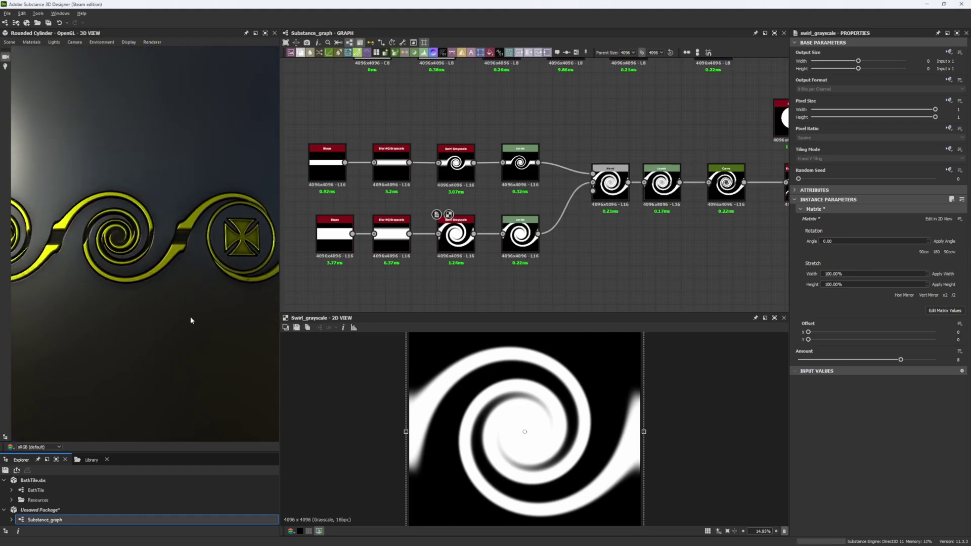
pyautogui.keyDown('ctrl'); pyautogui.keyDown('shift'); pyautogui.moveTo(192, 317); pyautogui.dragTo(219, 328, button='right'); pyautogui.keyUp('shift'); pyautogui.keyUp('ctrl')
pyautogui.scroll(-5, 177, 253)
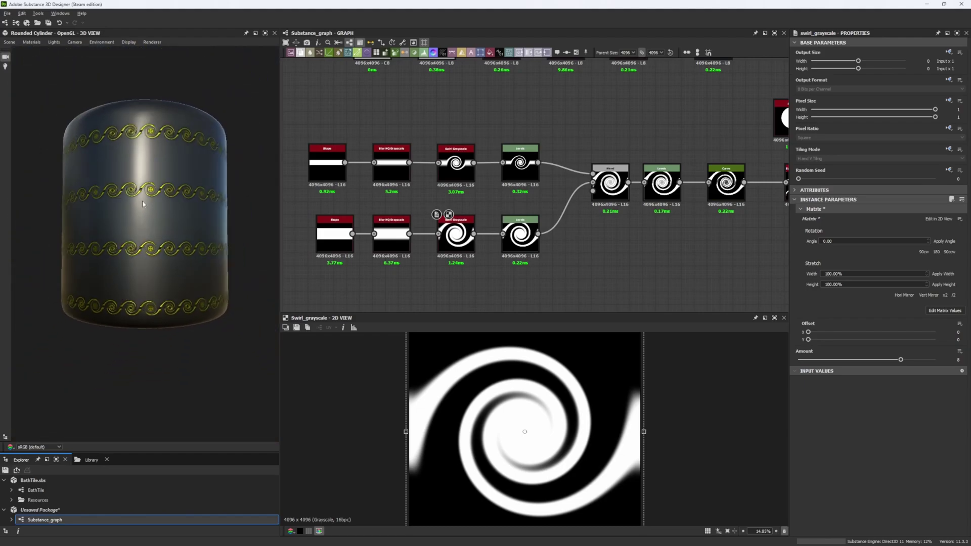
pyautogui.scroll(3, 164, 211)
pyautogui.scroll(4, 172, 284)
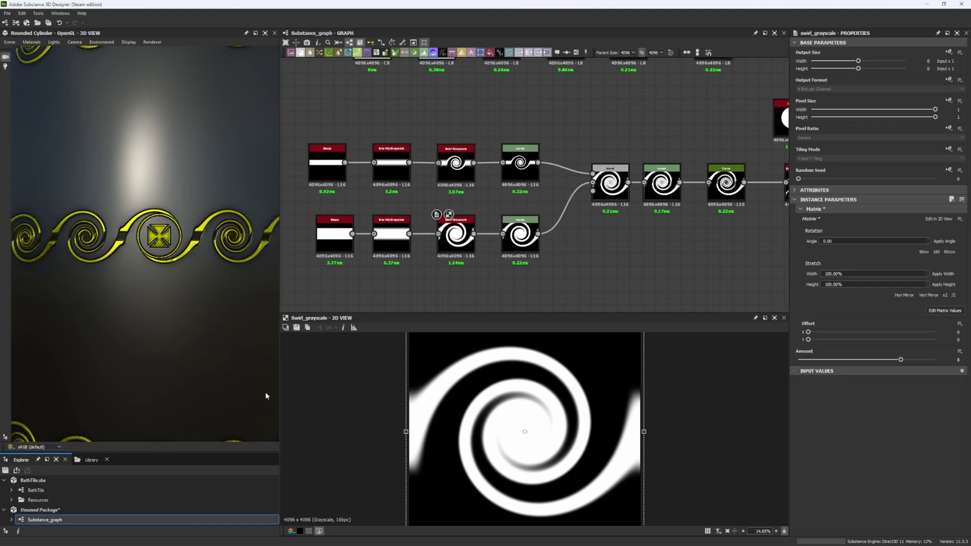
pyautogui.scroll(-3, 96, 165)
pyautogui.scroll(-3, 64, 246)
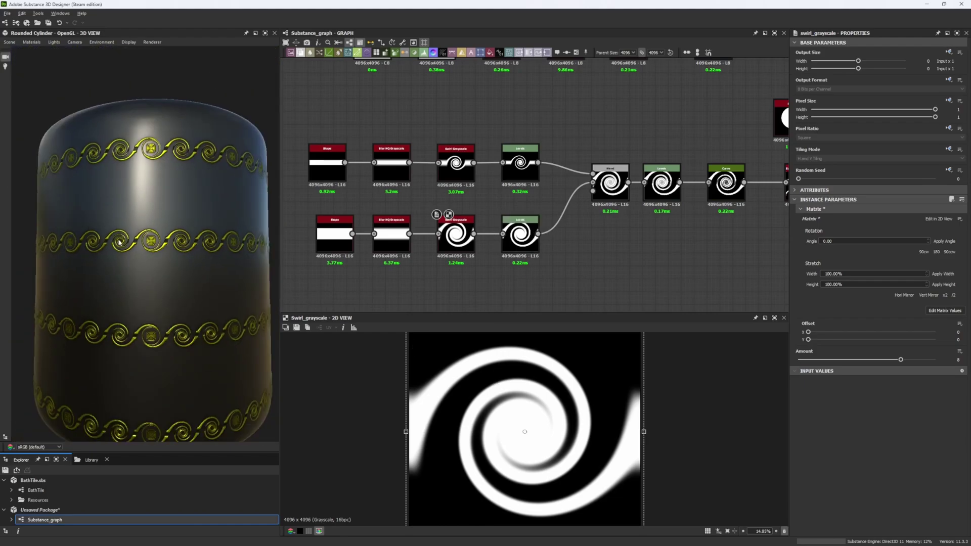
pyautogui.scroll(5, 165, 321)
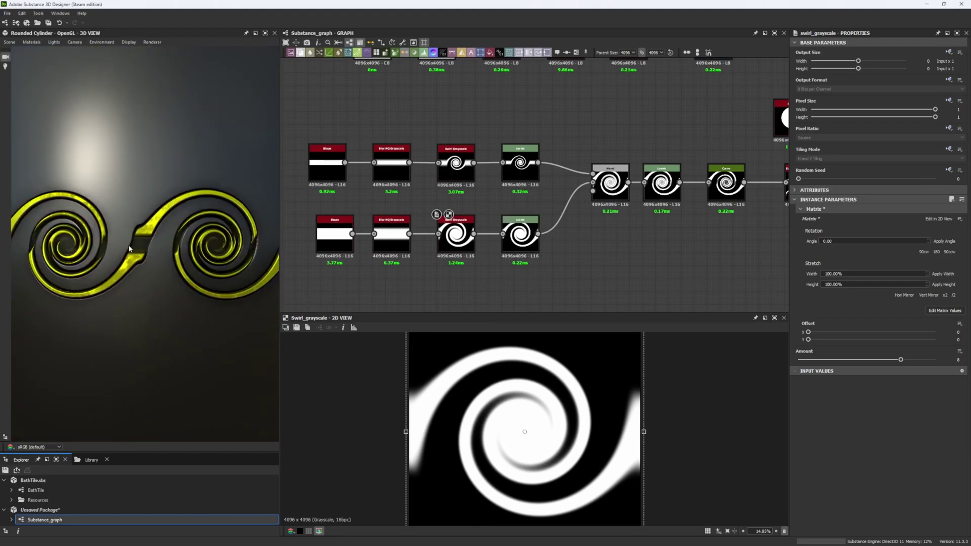
# Undo the enlargement of the lower Swirl Grayscale area and check the band on the cylinder.
pyautogui.scroll(-5, 141, 249)
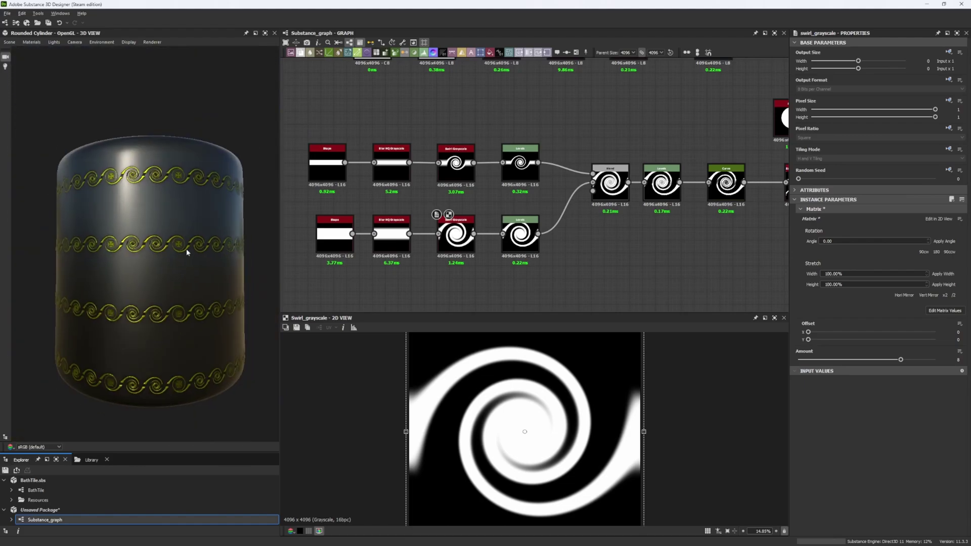
pyautogui.hotkey('ctrl', 'z')
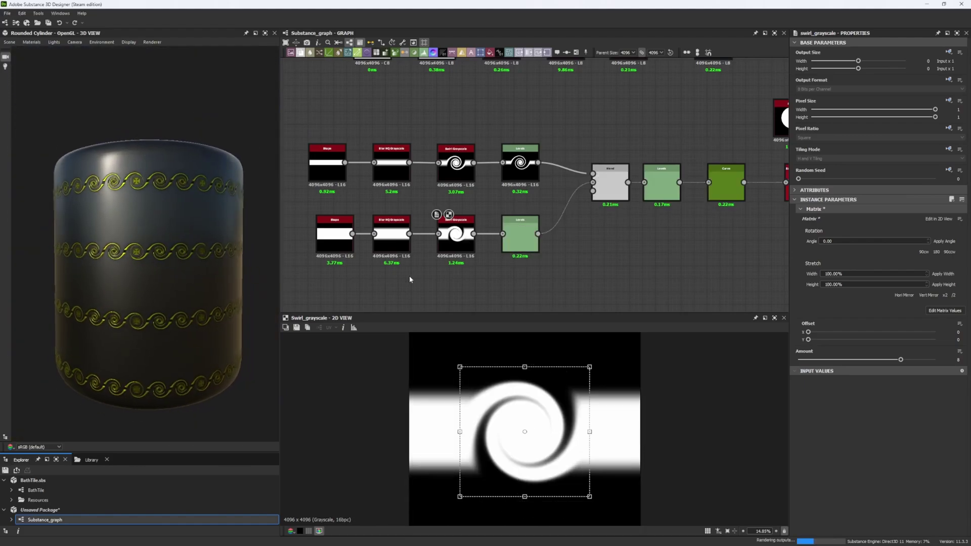
pyautogui.scroll(5, 168, 230)
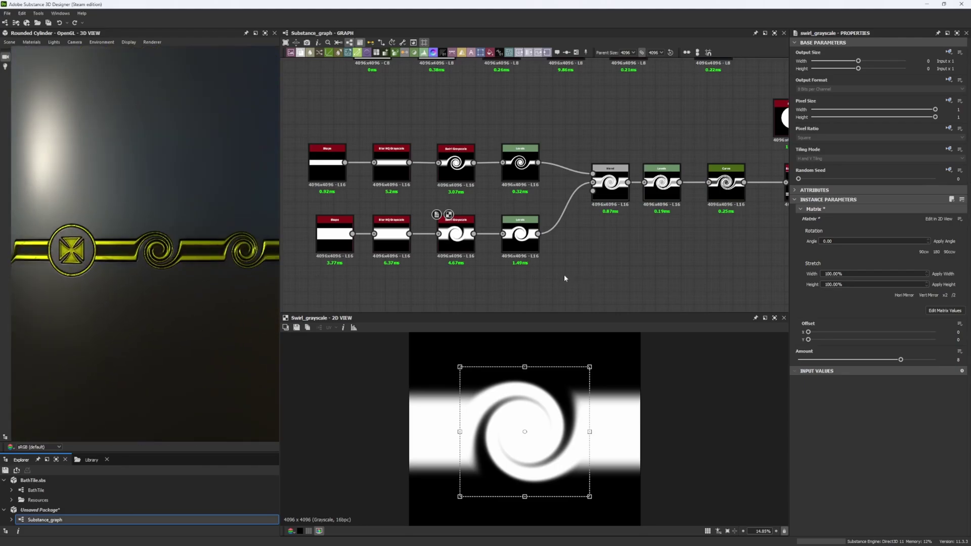
# Review the upper and lower swirl chains, previewing each one's Levels node and the Subtract Blend that combines them.
pyautogui.moveTo(563, 275); pyautogui.dragTo(595, 298, button='middle')
pyautogui.moveTo(343, 225); pyautogui.dragTo(583, 277)
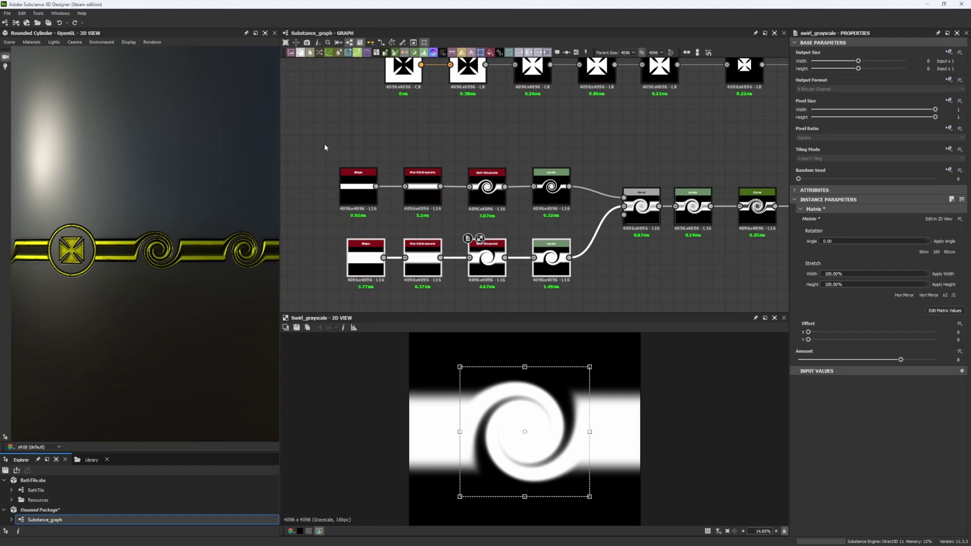
pyautogui.moveTo(324, 144); pyautogui.dragTo(551, 201)
pyautogui.click(552, 202)
pyautogui.doubleClick(551, 202)
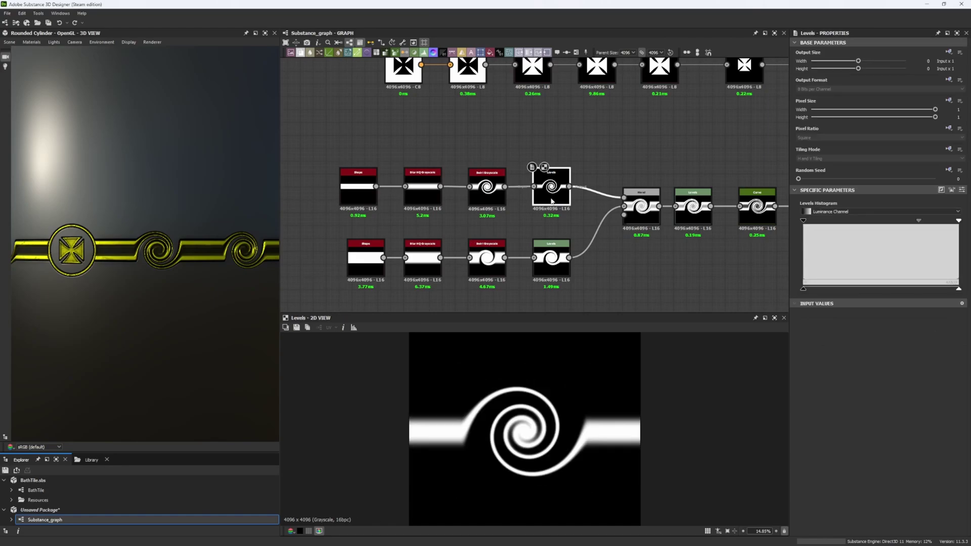
pyautogui.moveTo(549, 257); pyautogui.dragTo(503, 250, button='middle')
pyautogui.doubleClick(504, 250)
pyautogui.doubleClick(509, 184)
pyautogui.moveTo(603, 208); pyautogui.dragTo(516, 210, button='middle')
pyautogui.doubleClick(515, 210)
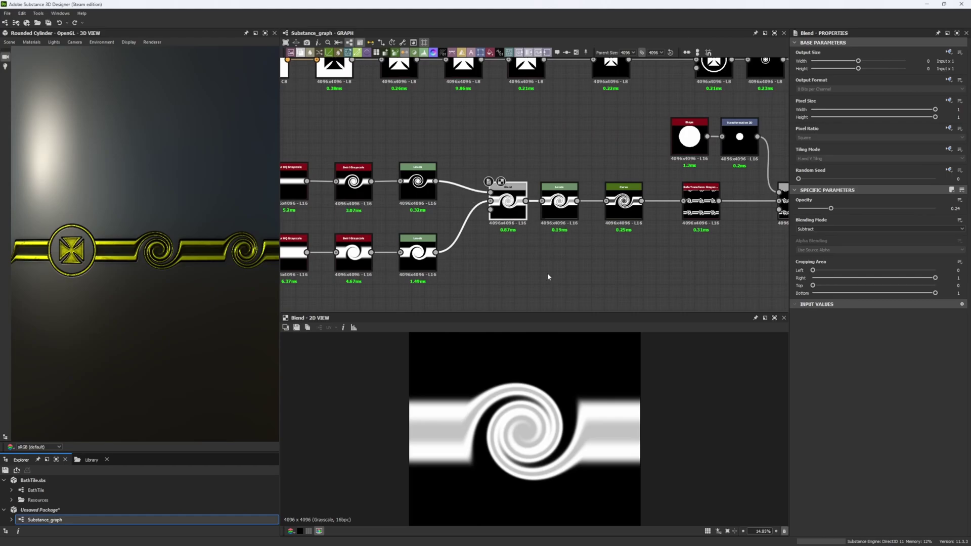
pyautogui.moveTo(221, 231); pyautogui.dragTo(222, 220)
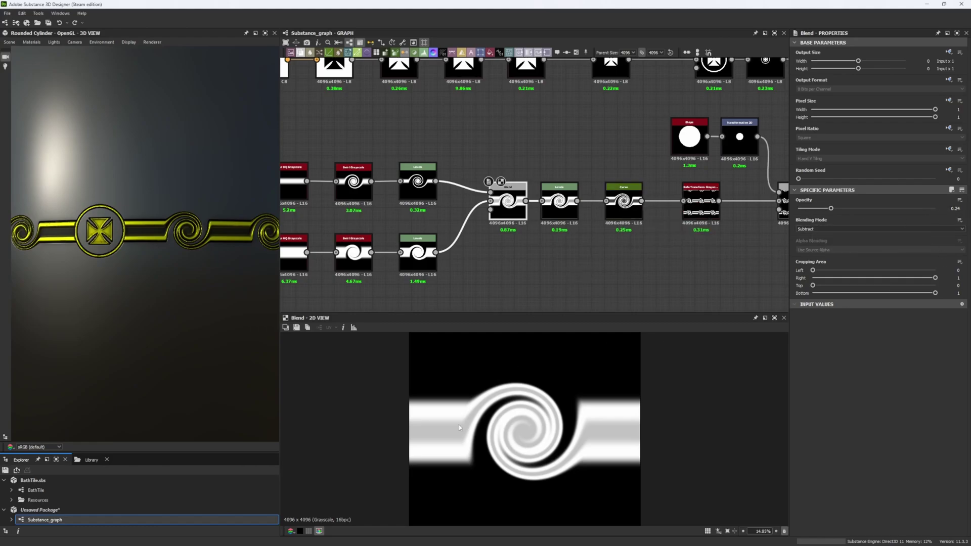
pyautogui.scroll(3, 443, 436)
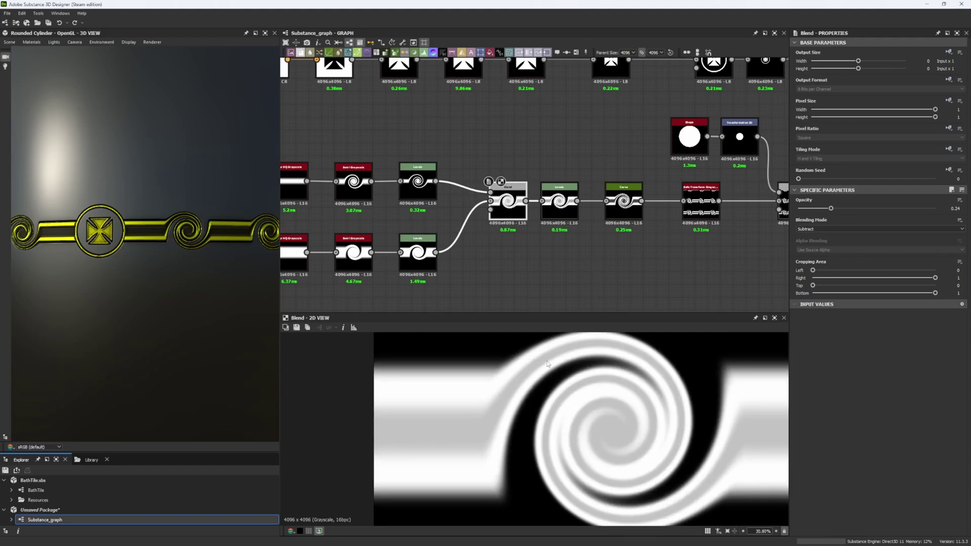
# Compare the swirl Blend's output with that of the following Levels node, examining the band edges and grey gradients up close.
pyautogui.moveTo(494, 256); pyautogui.dragTo(382, 251, button='middle')
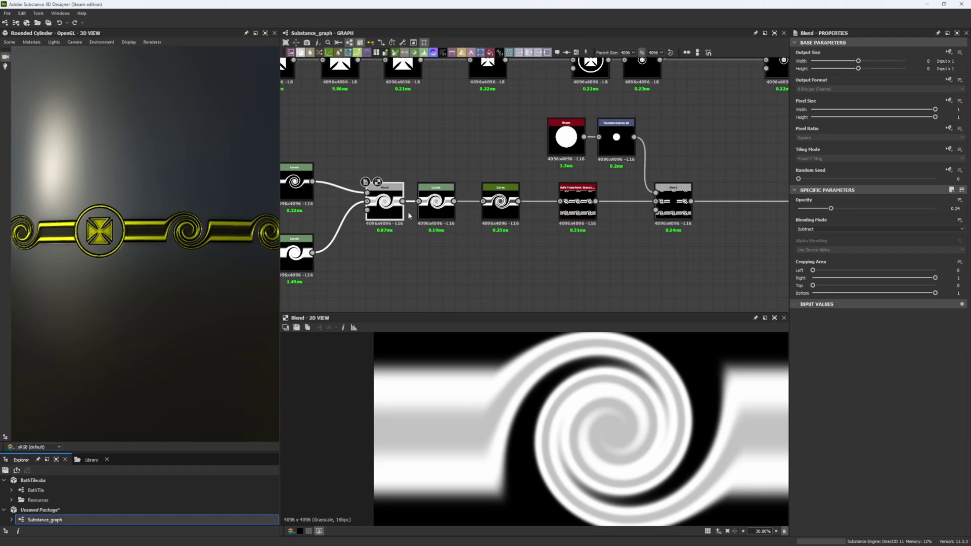
pyautogui.doubleClick(446, 216)
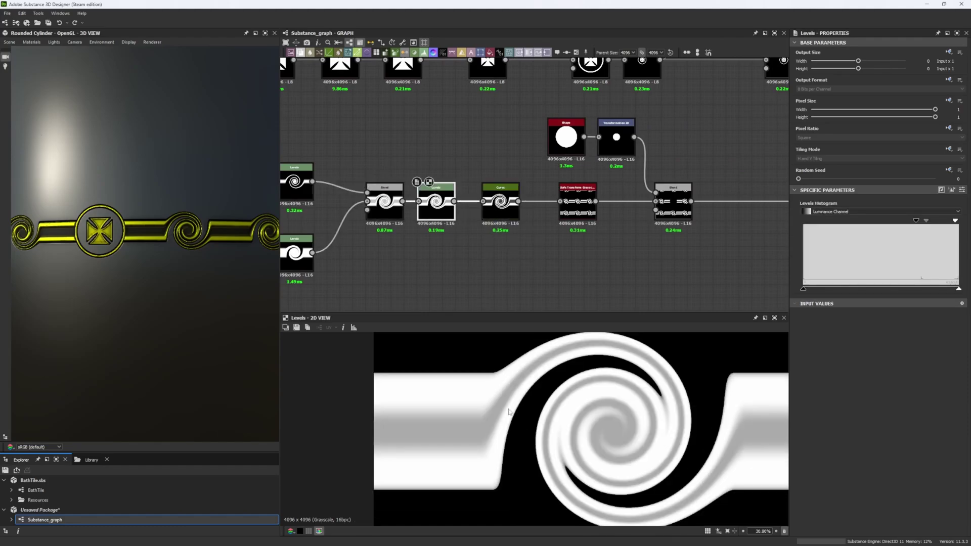
pyautogui.scroll(2, 490, 404)
pyautogui.scroll(-5, 498, 387)
pyautogui.scroll(4, 495, 379)
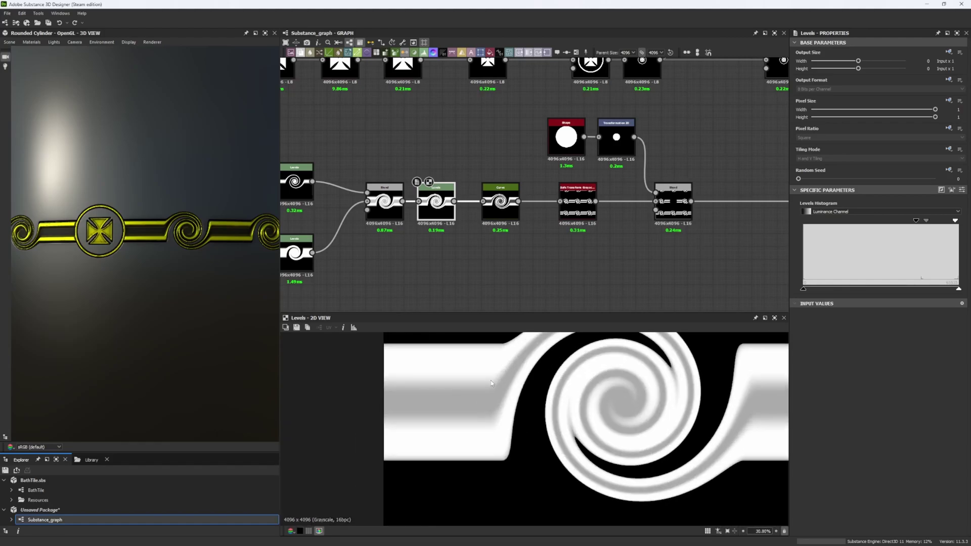
pyautogui.scroll(-1, 494, 378)
pyautogui.moveTo(513, 386); pyautogui.dragTo(501, 405, button='middle')
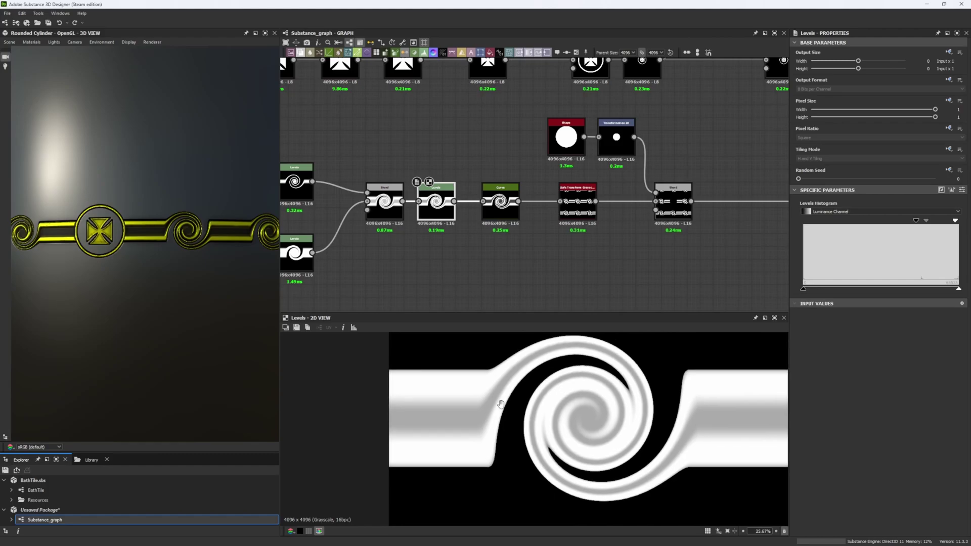
pyautogui.click(387, 212)
pyautogui.click(447, 213)
pyautogui.click(386, 211)
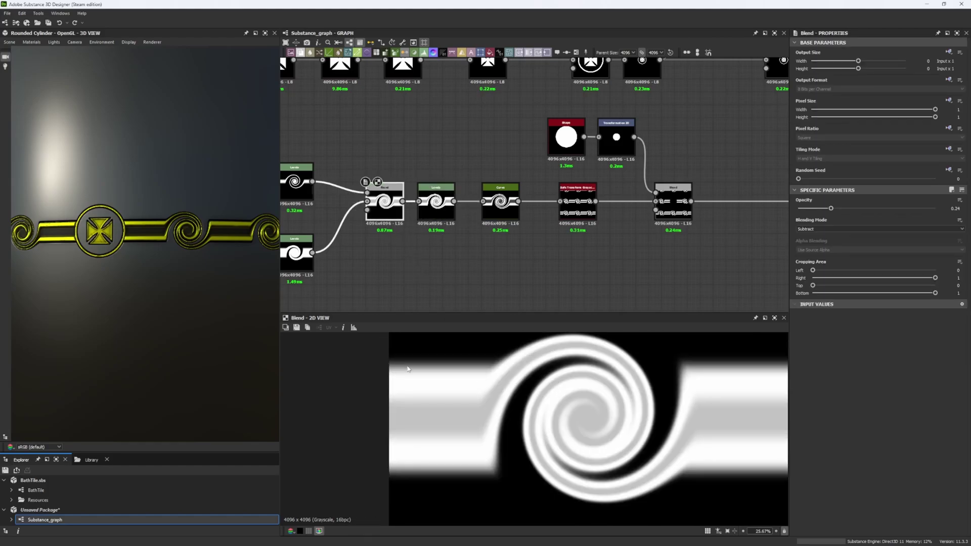
pyautogui.click(439, 212)
pyautogui.scroll(9, 484, 414)
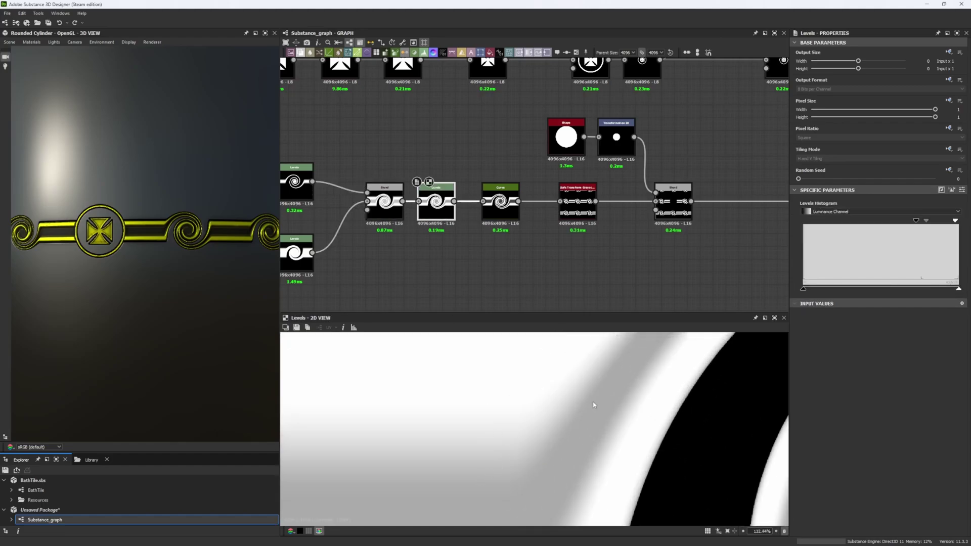
pyautogui.scroll(-10, 572, 409)
# Preview the Curve node and reshape its curve by moving the middle point's lower tangent handle to about 0.34 across and 0.21 up.
pyautogui.click(515, 210)
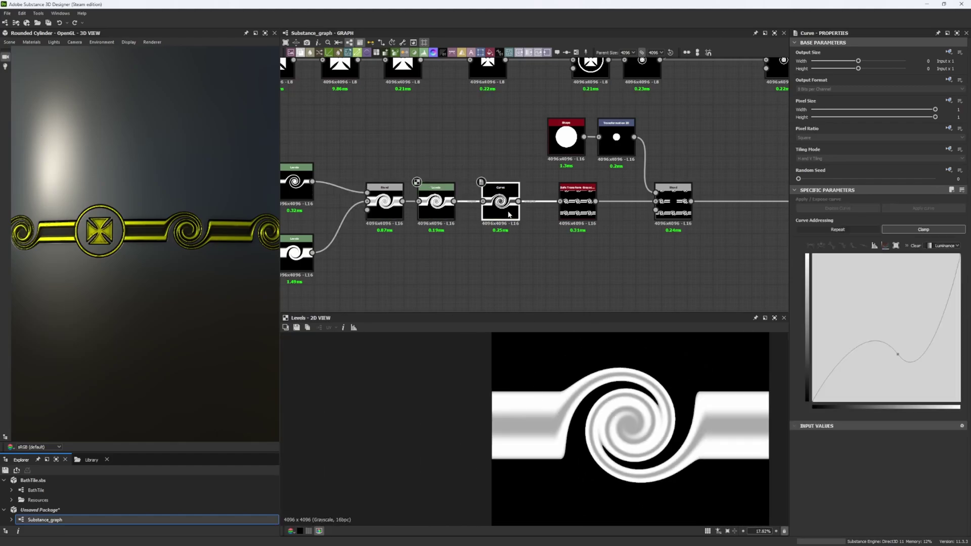
pyautogui.scroll(5, 559, 422)
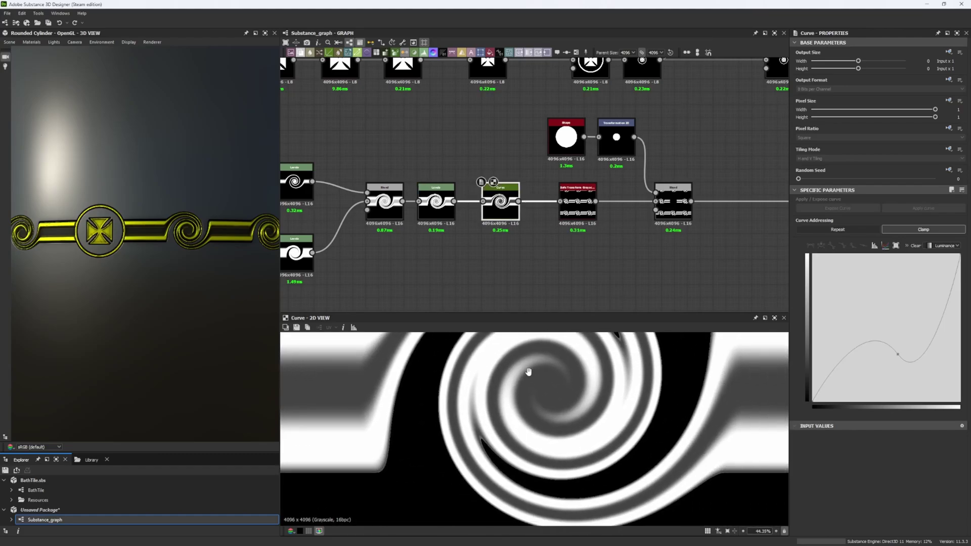
pyautogui.scroll(-3, 536, 403)
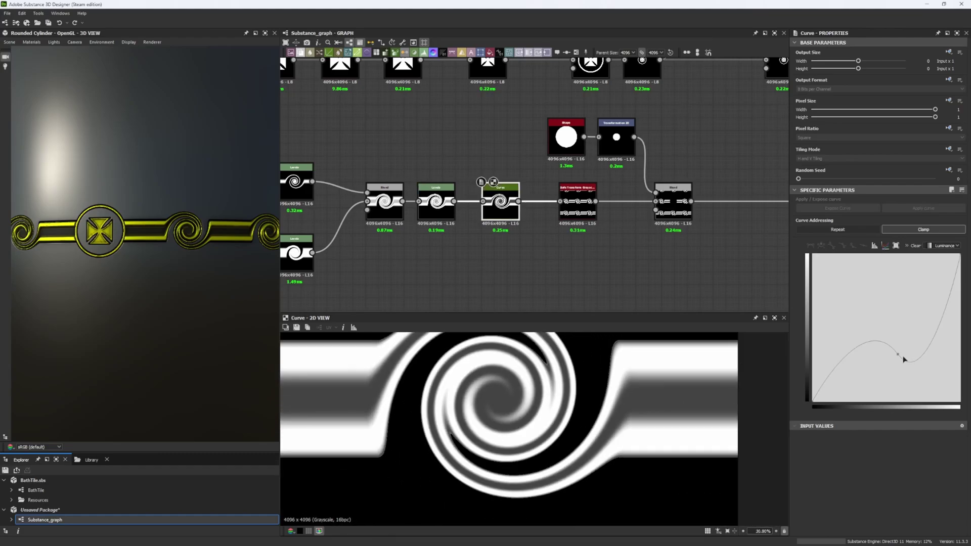
pyautogui.click(899, 355)
pyautogui.moveTo(863, 308); pyautogui.dragTo(863, 373)
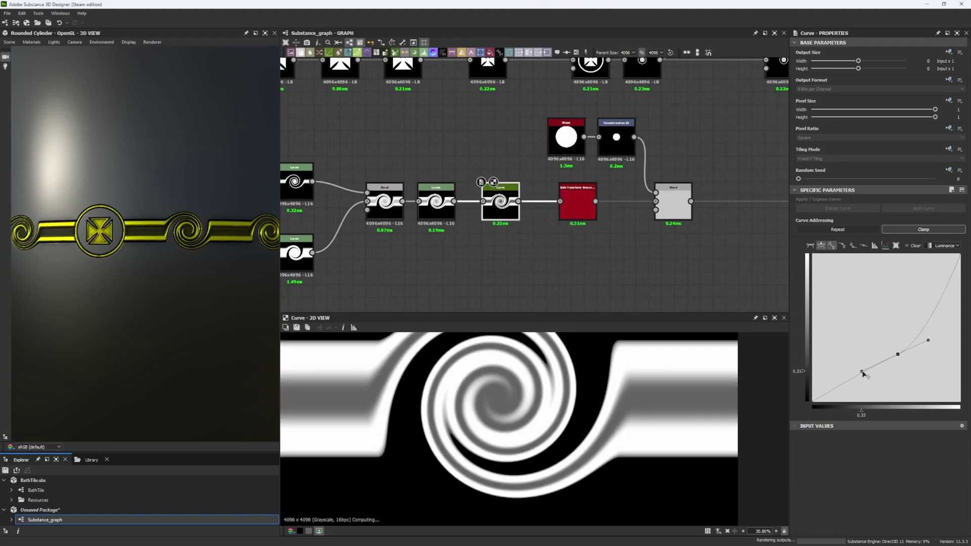
pyautogui.moveTo(862, 372); pyautogui.dragTo(863, 371)
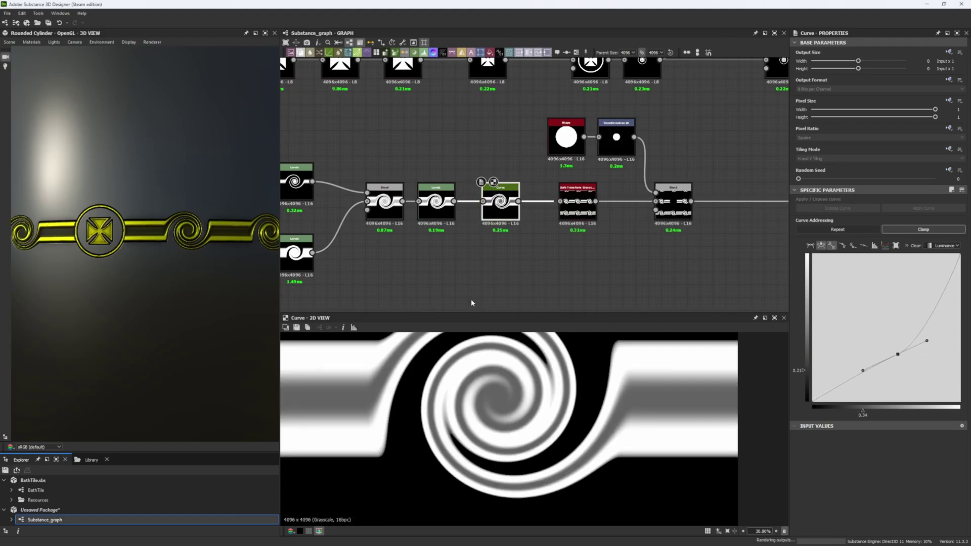
pyautogui.moveTo(478, 252); pyautogui.dragTo(471, 256, button='middle')
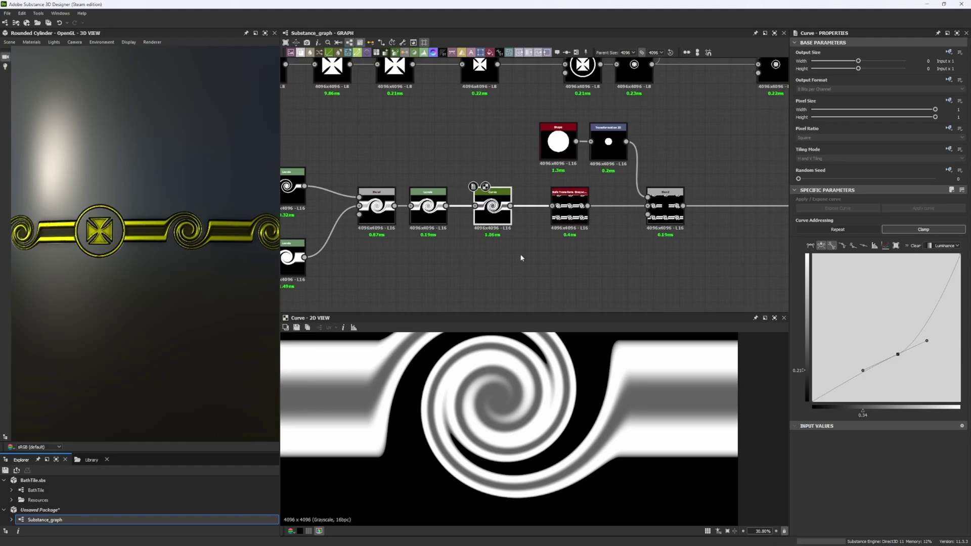
# In the cross ornament chain, move the Transformation 2D node before the ring Blend closer to the Histogram Scan node.
pyautogui.moveTo(562, 255); pyautogui.dragTo(503, 263, button='middle')
pyautogui.moveTo(467, 178); pyautogui.dragTo(471, 196, button='middle')
pyautogui.scroll(-1, 480, 193)
pyautogui.scroll(-3, 480, 195)
pyautogui.scroll(2, 480, 195)
pyautogui.moveTo(482, 158); pyautogui.dragTo(613, 260)
pyautogui.moveTo(506, 222); pyautogui.dragTo(657, 222)
pyautogui.click(534, 187)
pyautogui.moveTo(519, 171); pyautogui.dragTo(565, 313, button='middle')
pyautogui.scroll(2, 486, 204)
pyautogui.moveTo(485, 202); pyautogui.dragTo(483, 170, button='middle')
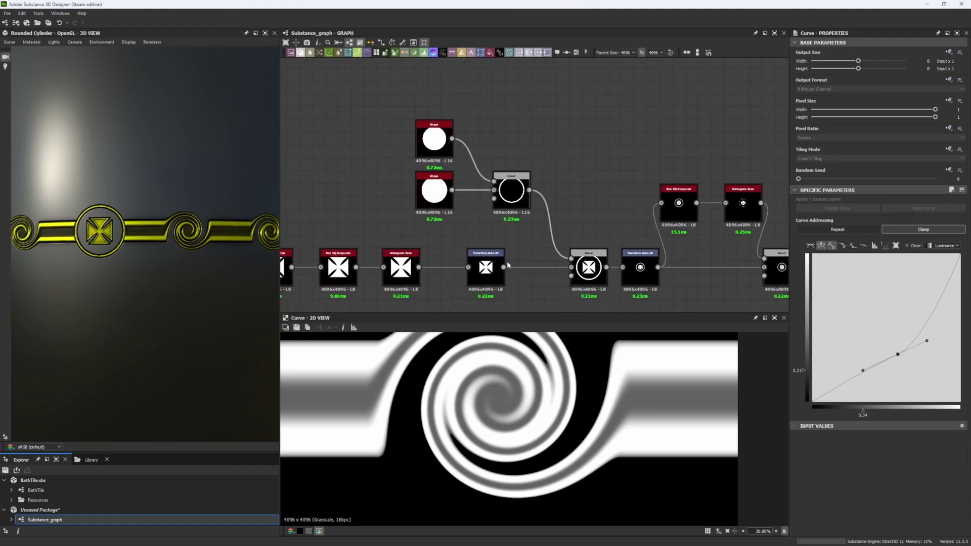
pyautogui.moveTo(475, 258); pyautogui.dragTo(423, 246, button='middle')
# Preview the Blend that adds the ring to the cross, the ring's Subtract Blend and its two disc Shape nodes.
pyautogui.click(545, 246)
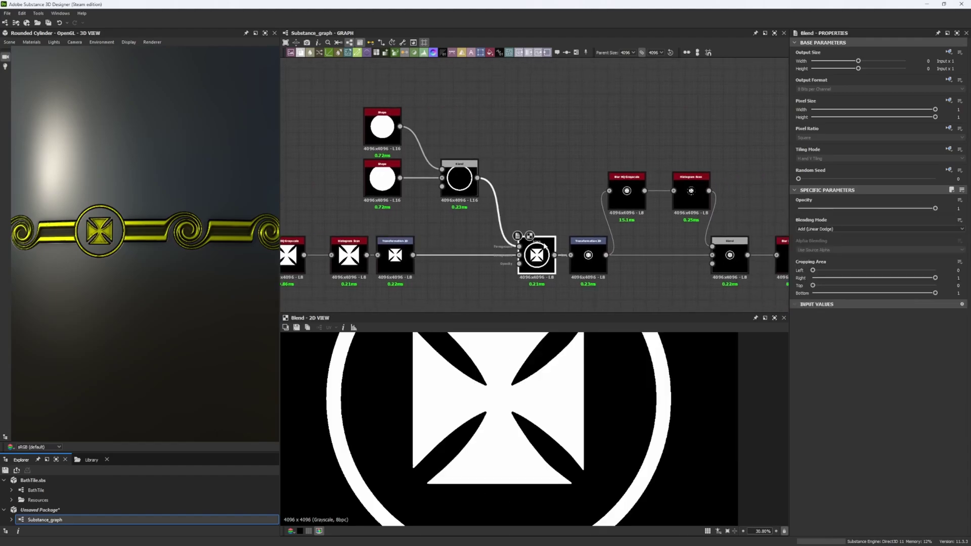
pyautogui.press('f')
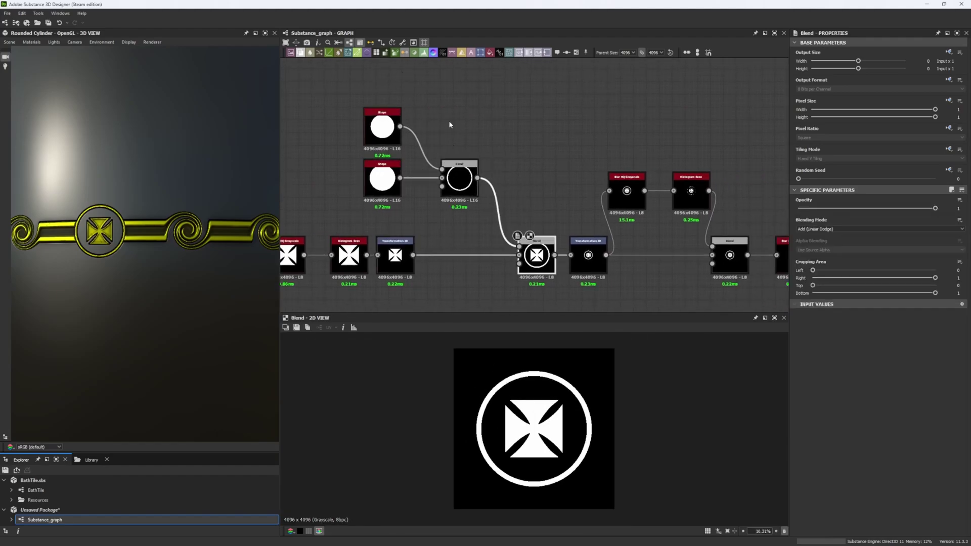
pyautogui.click(458, 177)
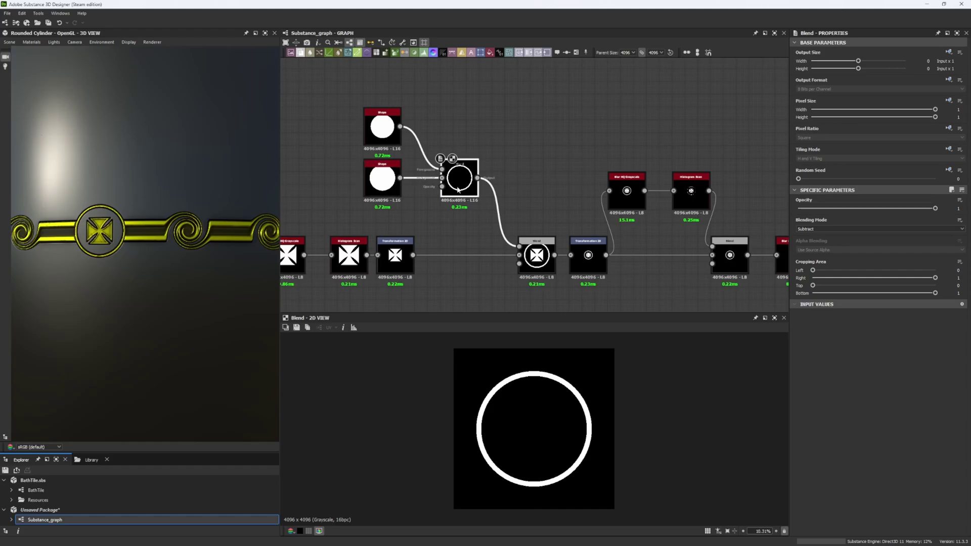
pyautogui.click(388, 175)
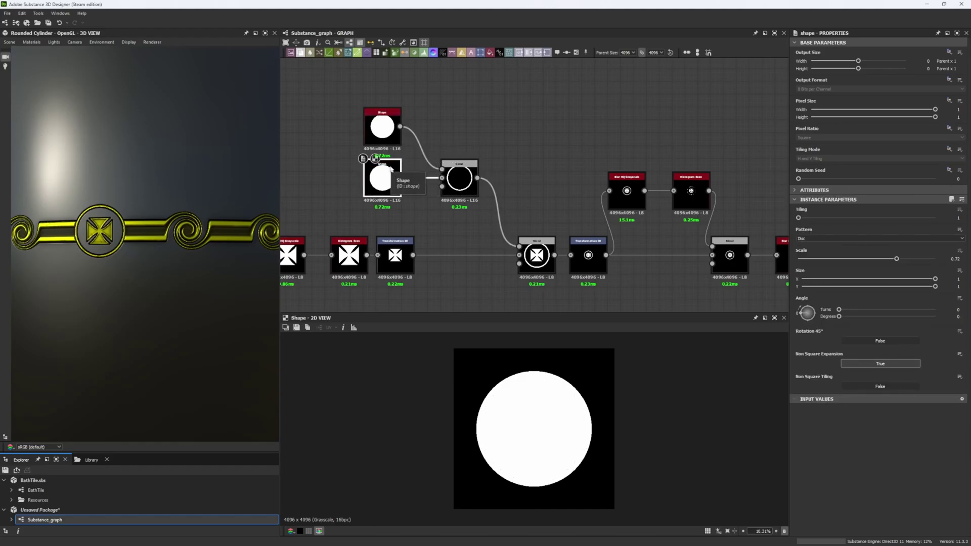
pyautogui.click(458, 177)
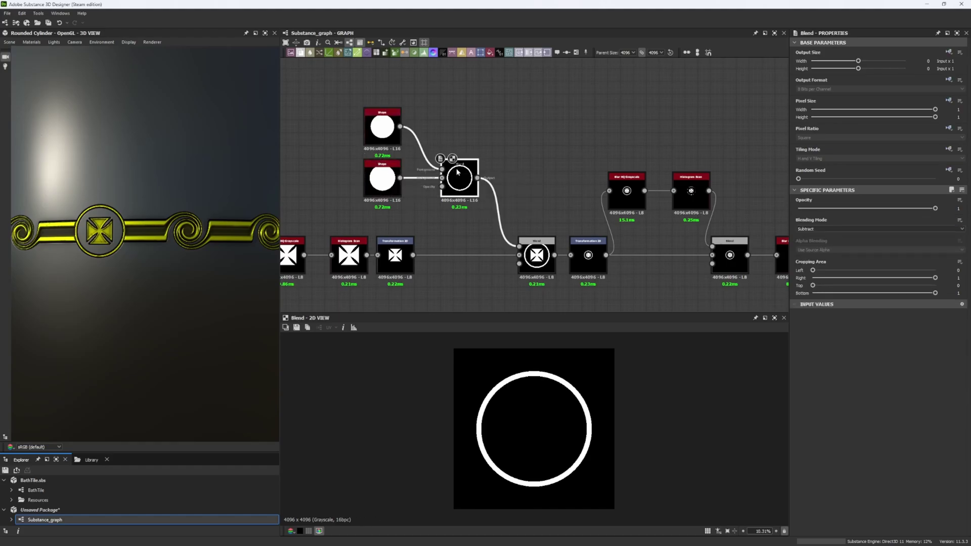
pyautogui.doubleClick(386, 126)
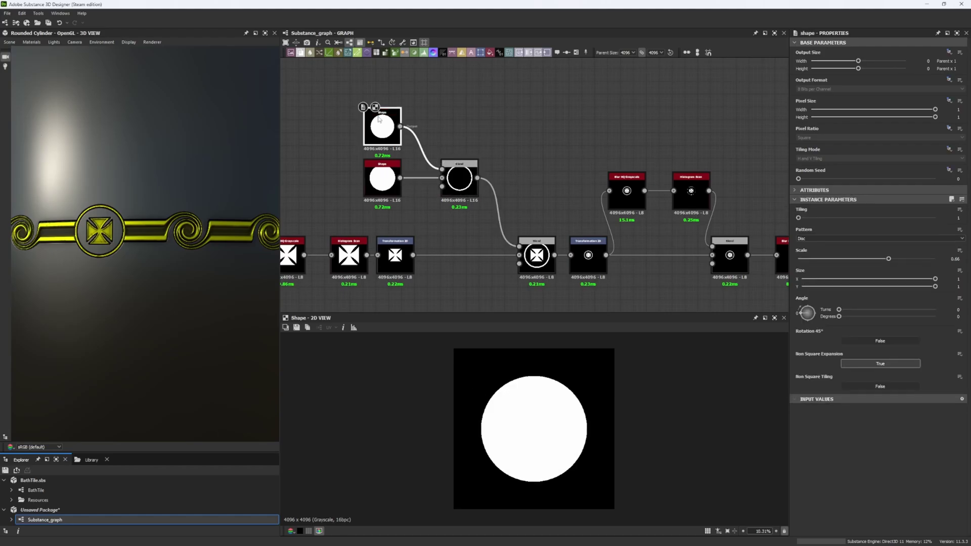
pyautogui.click(458, 176)
# Reduce the scale of the upper disc Shape to thicken the ring, and check the result on the cylinder bands.
pyautogui.click(387, 132)
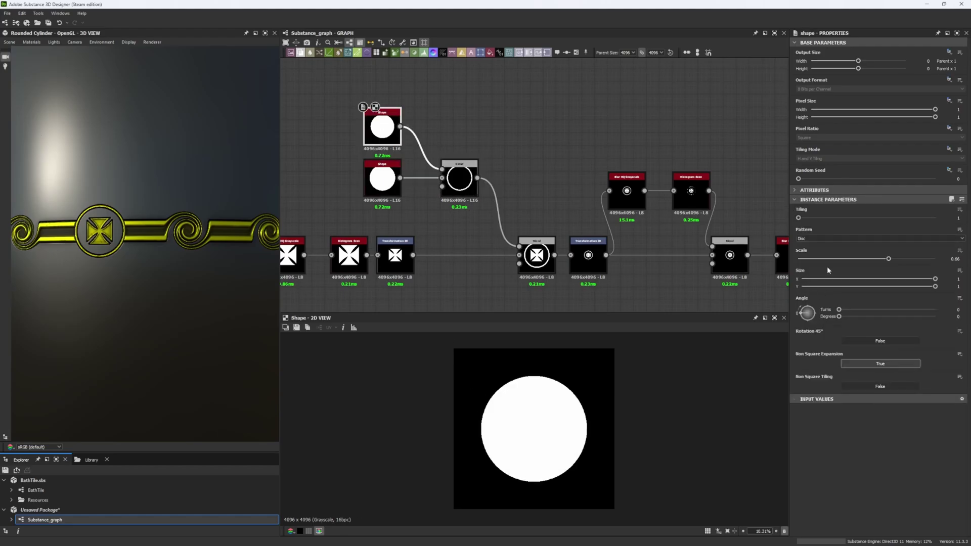
pyautogui.click(870, 259)
pyautogui.doubleClick(459, 181)
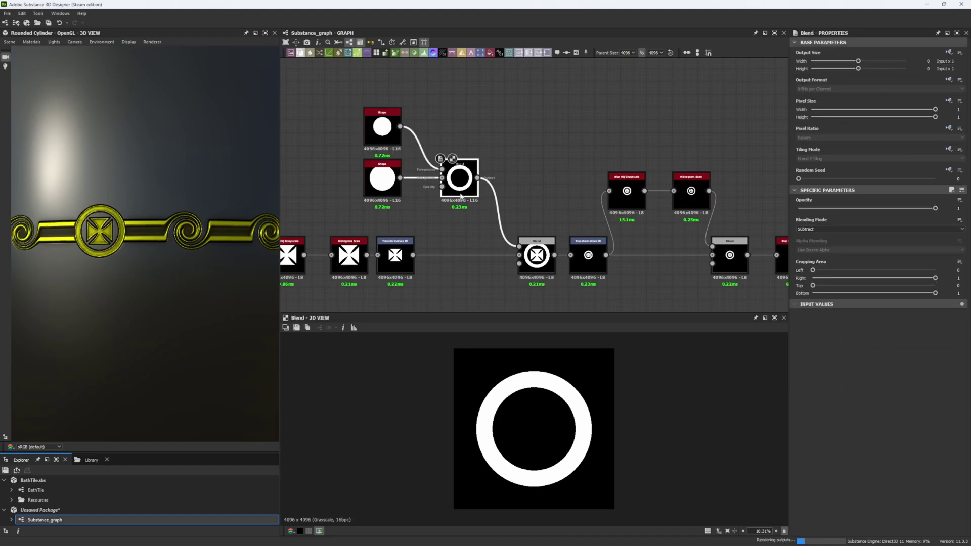
pyautogui.scroll(-6, 147, 234)
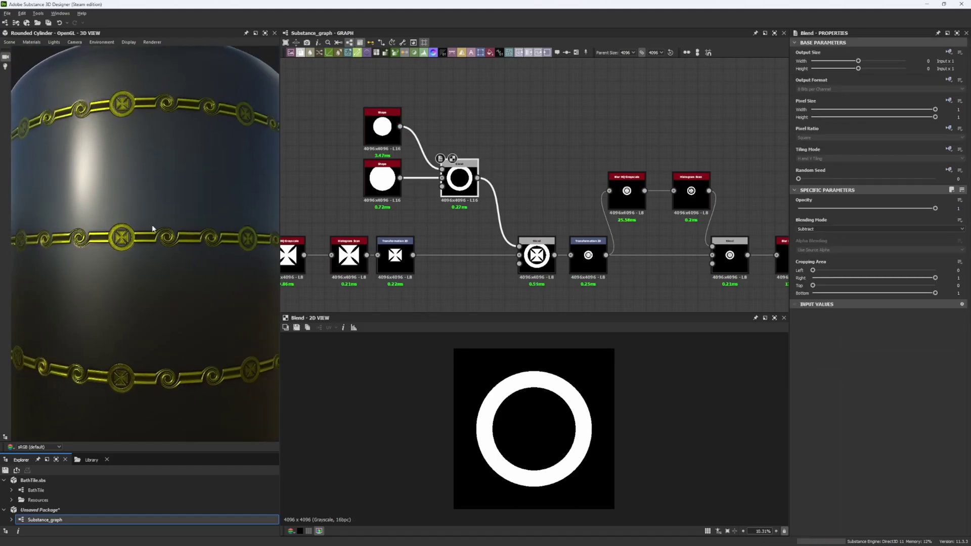
pyautogui.scroll(8, 155, 241)
pyautogui.moveTo(180, 263)
pyautogui.mouseDown()
pyautogui.moveTo(208, 268)
pyautogui.moveTo(198, 268)
pyautogui.mouseUp()
pyautogui.click(444, 269)
pyautogui.scroll(-1, 203, 229)
pyautogui.scroll(-8, 204, 232)
pyautogui.moveTo(161, 206); pyautogui.dragTo(148, 207)
# Preview the Transformation 2D node that shrinks the ringed cross, and display its output tiled in the 2D view.
pyautogui.moveTo(567, 216); pyautogui.dragTo(408, 193, button='middle')
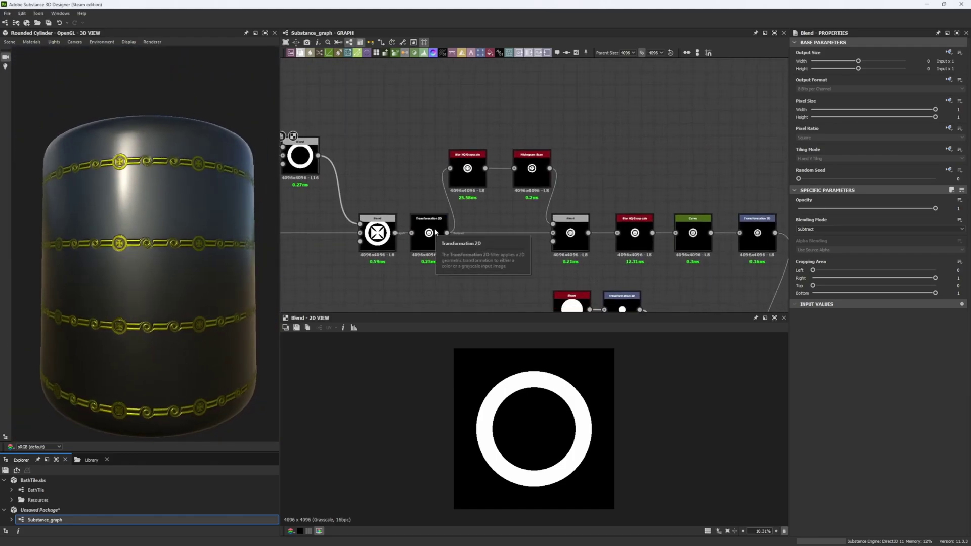
pyautogui.doubleClick(435, 233)
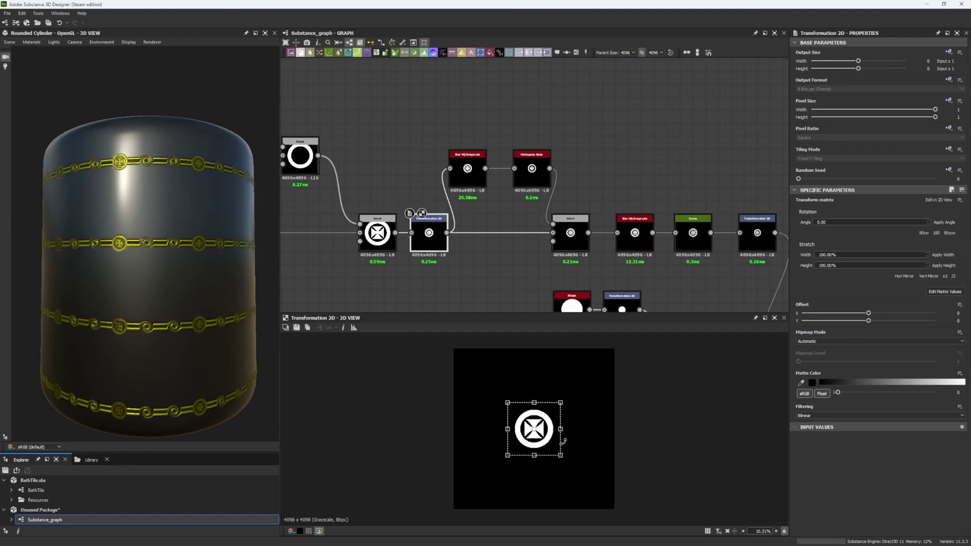
pyautogui.moveTo(493, 200); pyautogui.dragTo(458, 194, button='middle')
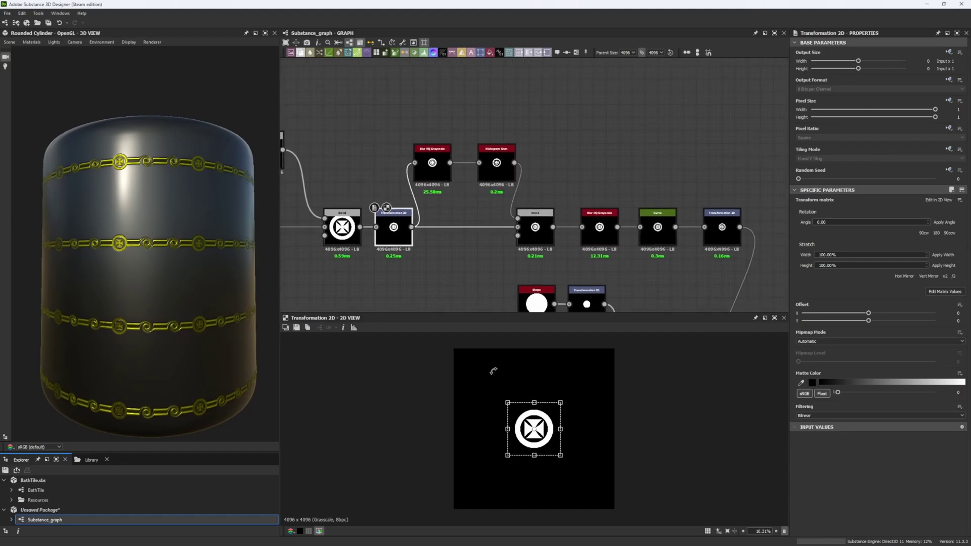
pyautogui.moveTo(496, 242); pyautogui.dragTo(477, 244, button='middle')
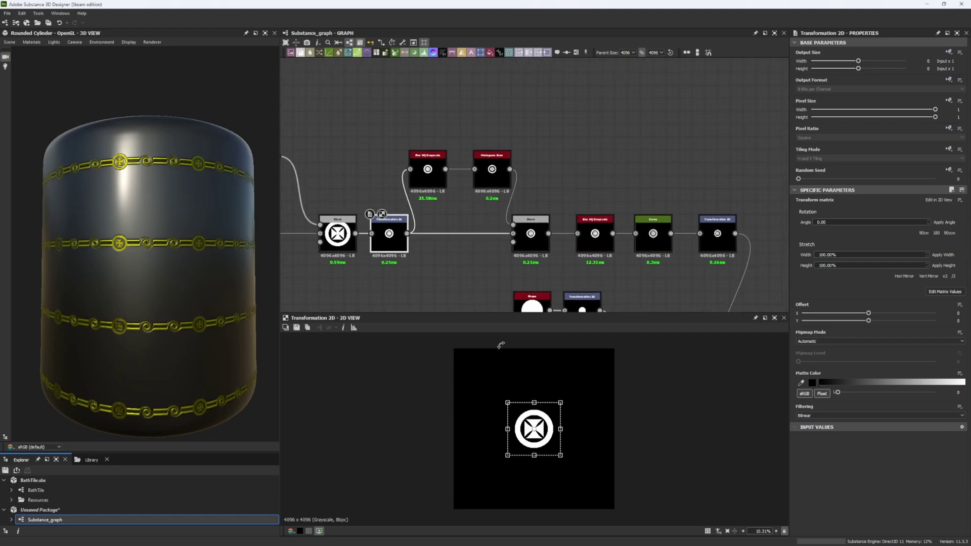
pyautogui.press('space')
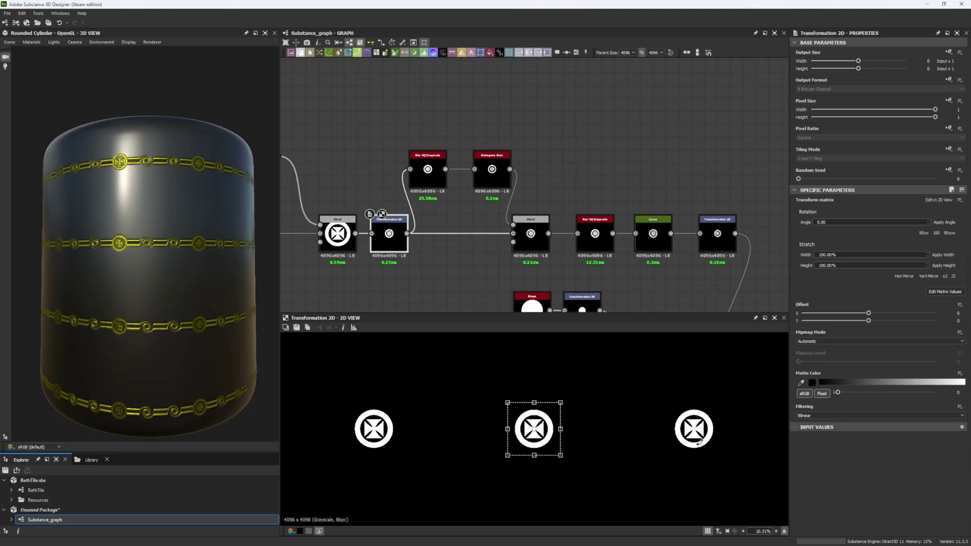
# Turn off the tiled display in the 2D view and look at a ringed cross up close on the cylinder.
pyautogui.rightClick(655, 461)
pyautogui.click(620, 453)
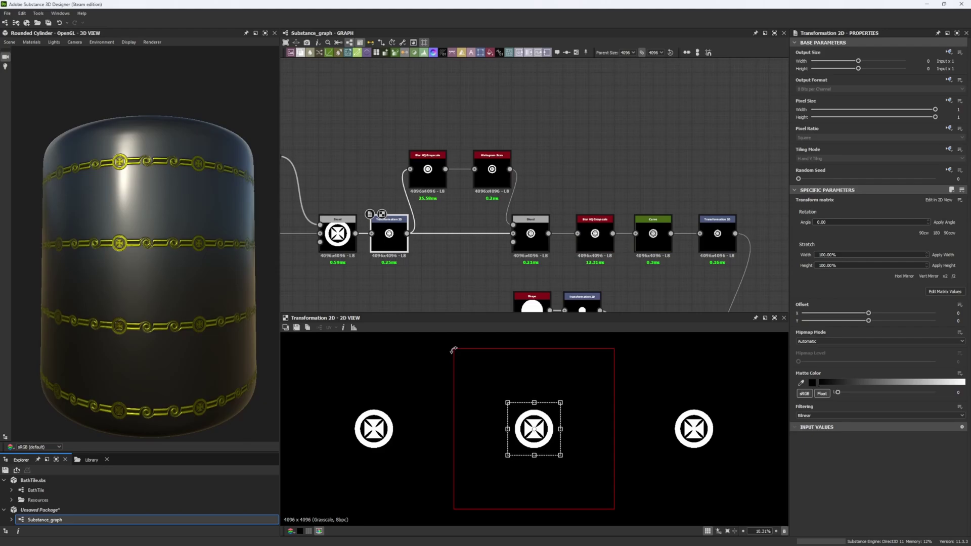
pyautogui.moveTo(460, 251); pyautogui.dragTo(444, 245, button='middle')
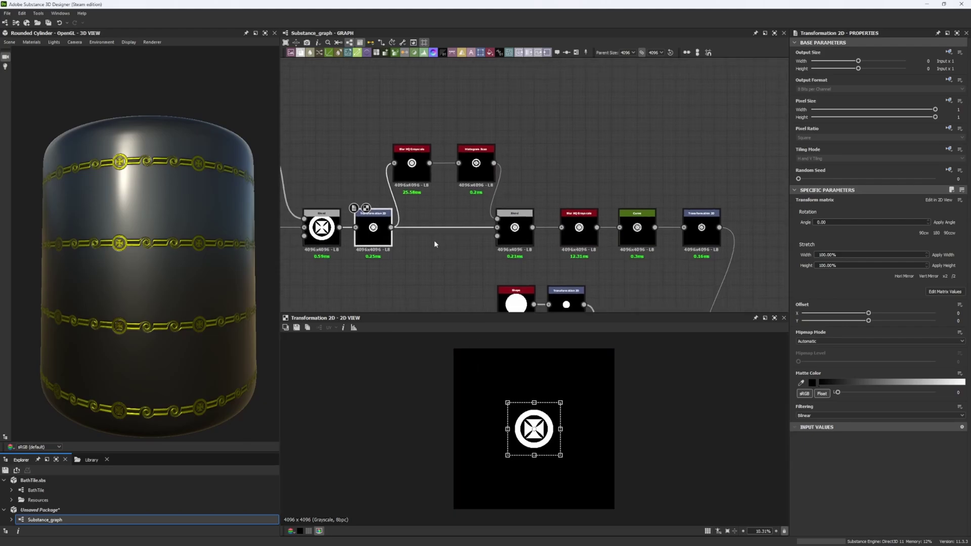
pyautogui.scroll(-4, 514, 248)
pyautogui.scroll(10, 242, 353)
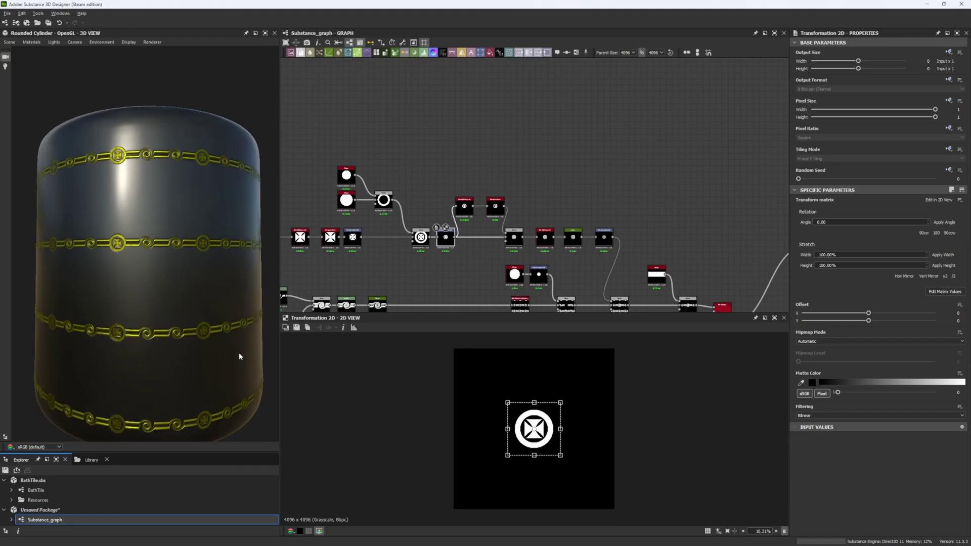
pyautogui.scroll(5, 481, 229)
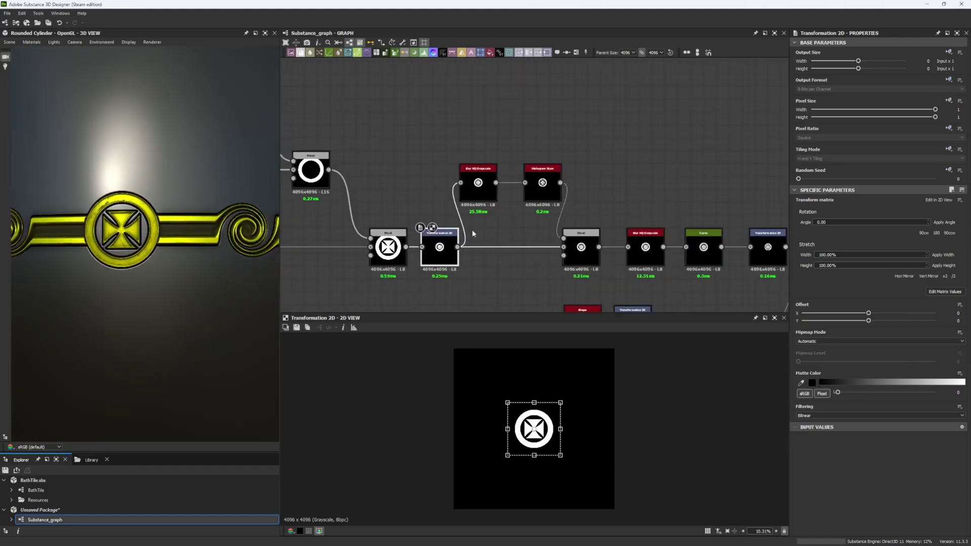
# Preview the Blur HQ Grayscale and Histogram Scan nodes that branch off the shrunken ringed cross.
pyautogui.moveTo(422, 202); pyautogui.dragTo(369, 222, button='middle')
pyautogui.click(349, 172)
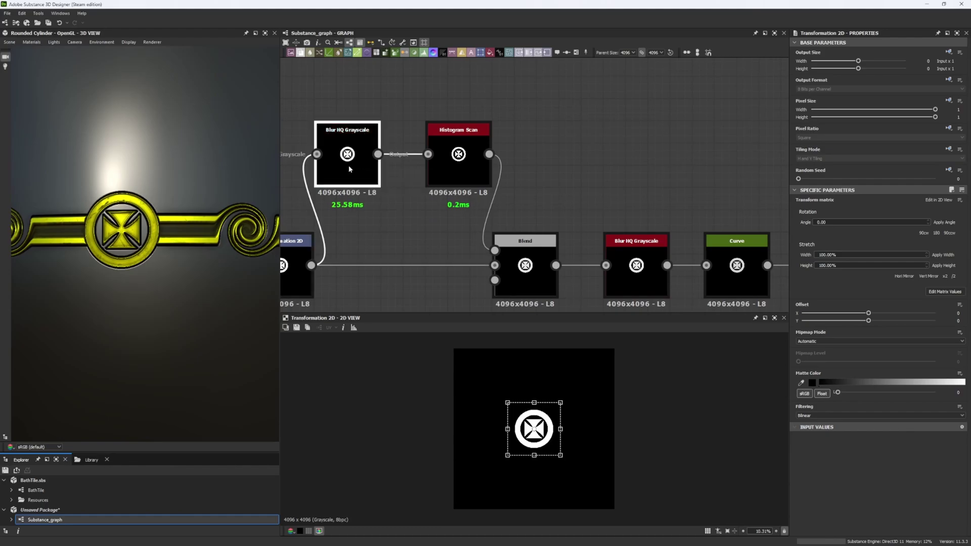
pyautogui.doubleClick(349, 171)
pyautogui.doubleClick(478, 172)
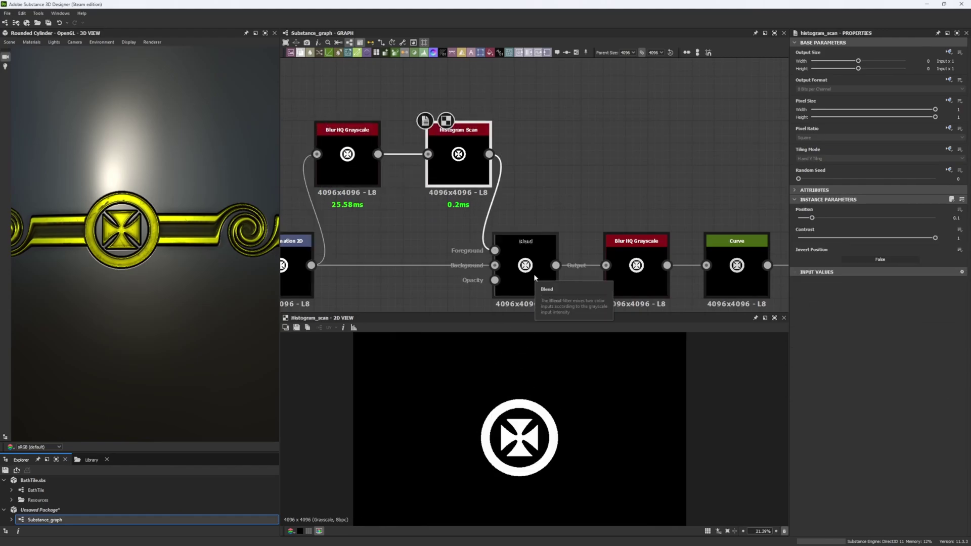
# Examine the border along the edges of the ring and cross on the cylinder alongside the branch's nodes.
pyautogui.moveTo(360, 259); pyautogui.dragTo(462, 242, button='middle')
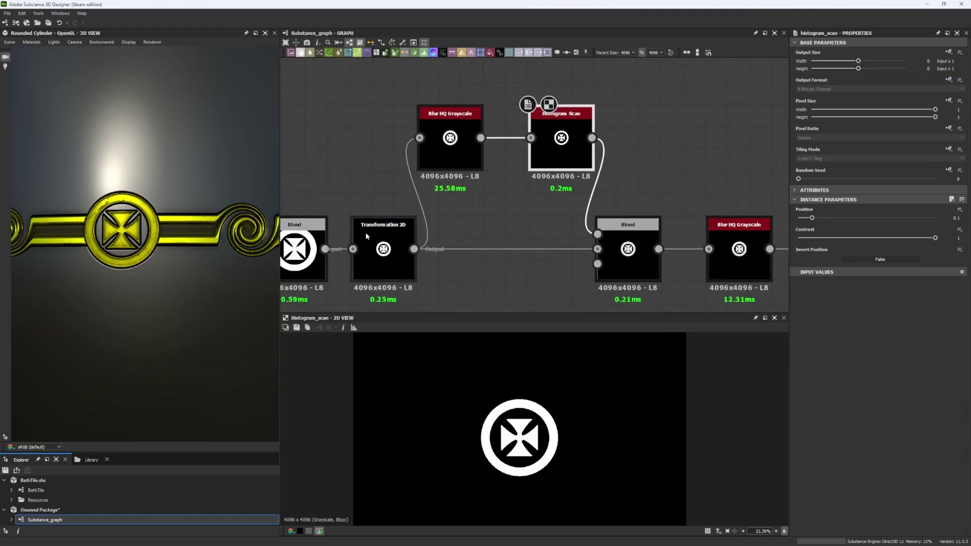
pyautogui.scroll(5, 171, 221)
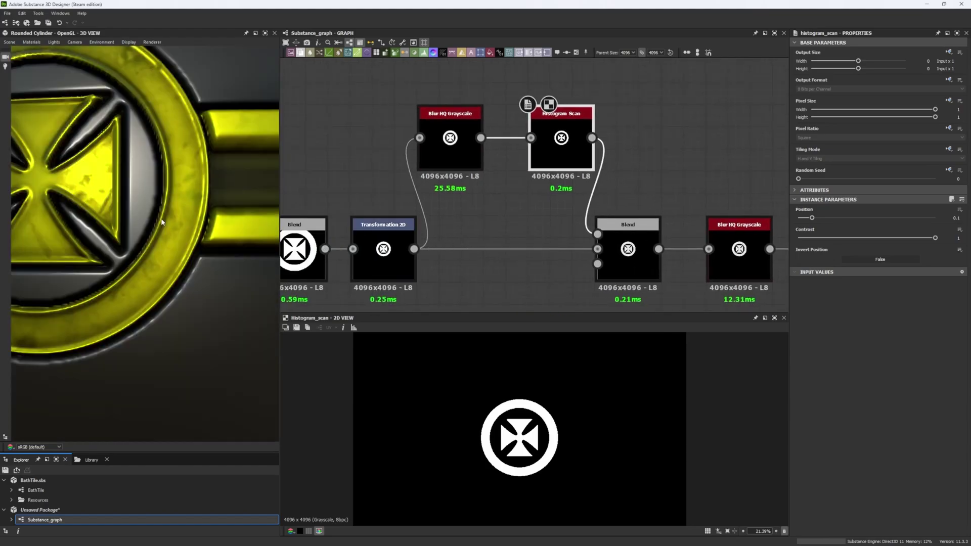
pyautogui.scroll(-5, 159, 226)
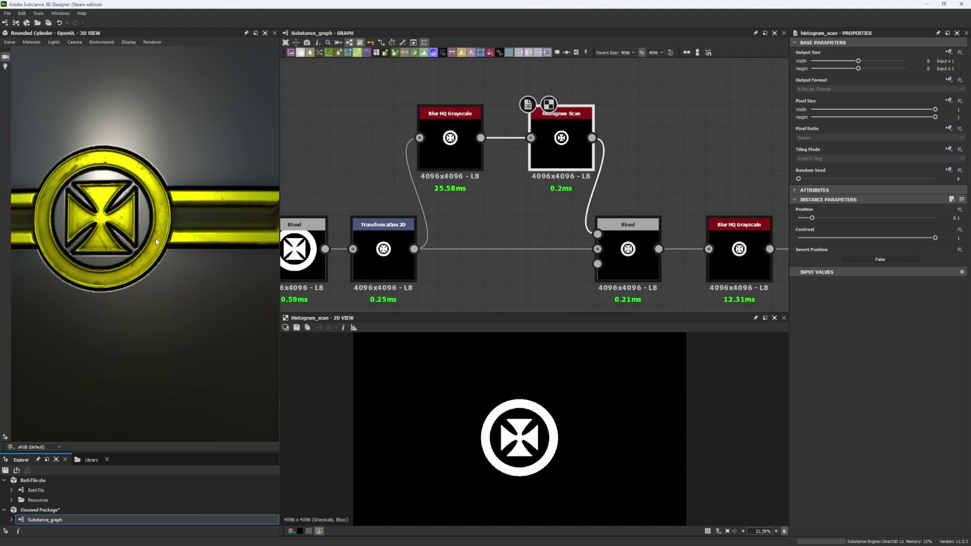
pyautogui.moveTo(325, 202); pyautogui.dragTo(381, 204, button='middle')
pyautogui.moveTo(471, 209); pyautogui.dragTo(396, 220, button='middle')
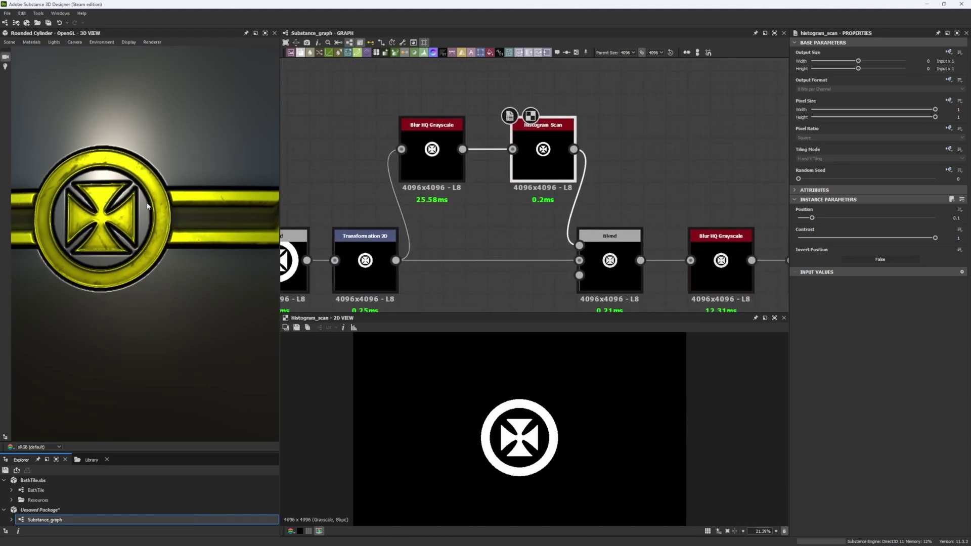
# Preview the Blend fed by the Histogram Scan, set the Histogram Scan's position to 0.025, and check the ringed cross on the cylinder.
pyautogui.click(626, 269)
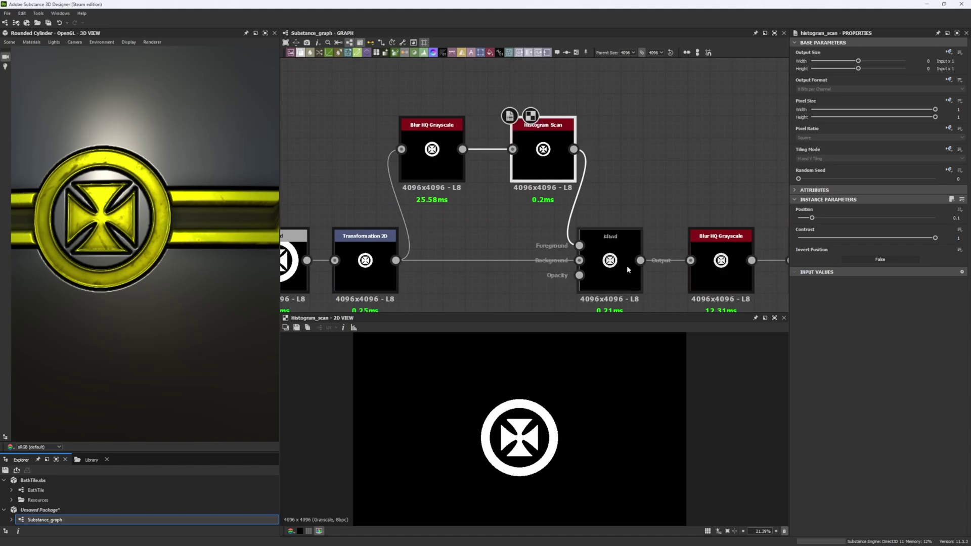
pyautogui.scroll(5, 536, 425)
pyautogui.click(543, 165)
pyautogui.moveTo(432, 90); pyautogui.dragTo(549, 151)
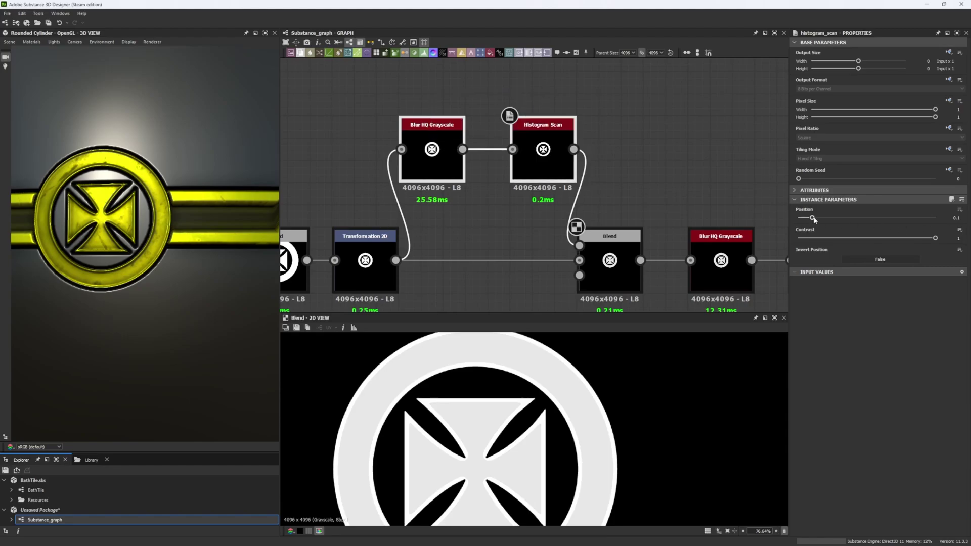
pyautogui.moveTo(814, 220); pyautogui.dragTo(809, 218)
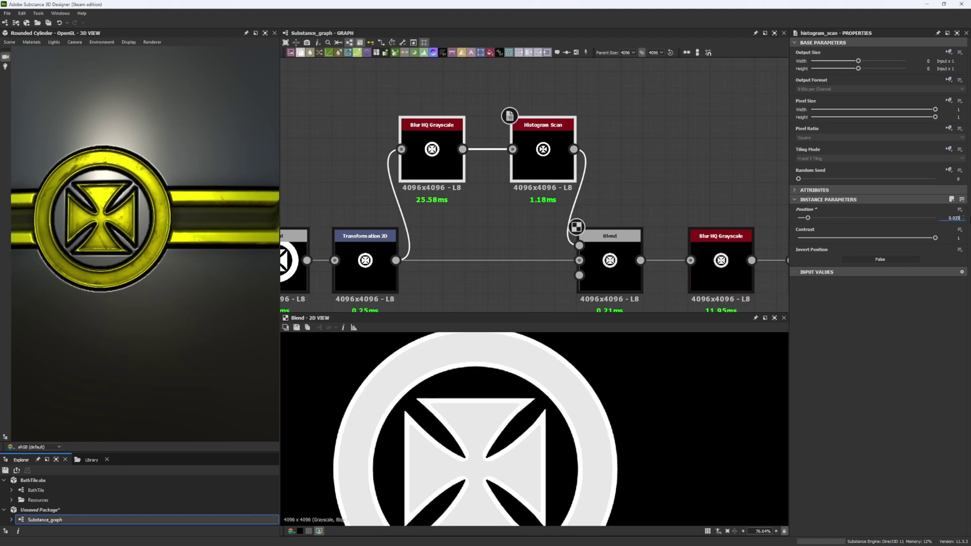
pyautogui.press('Return')
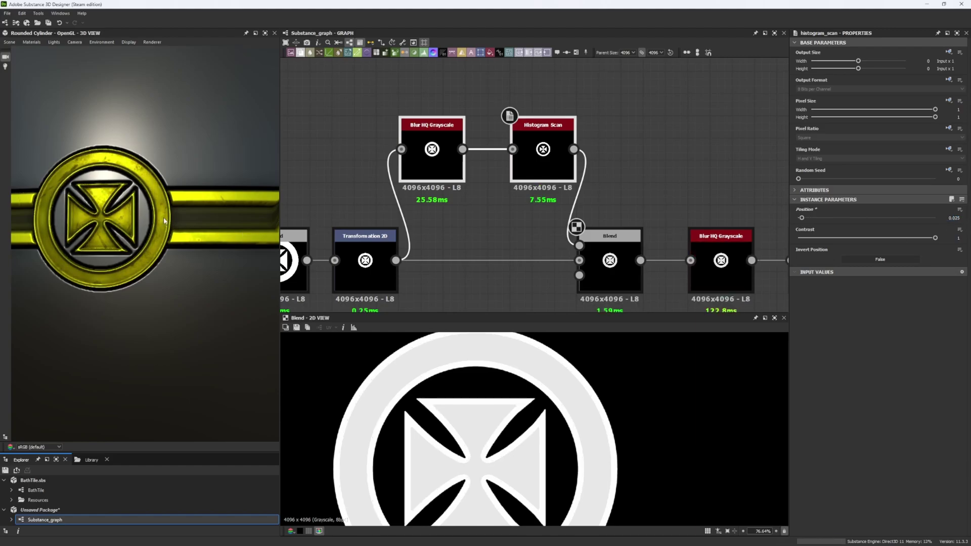
pyautogui.scroll(-4, 165, 223)
pyautogui.moveTo(166, 224)
pyautogui.keyDown('ctrl'); pyautogui.keyDown('shift'); pyautogui.mouseDown(button='right')
pyautogui.moveTo(133, 231)
pyautogui.moveTo(166, 234)
pyautogui.mouseUp(button='right'); pyautogui.keyUp('shift'); pyautogui.keyUp('ctrl')
# Preview the Subtract Blend and the Blur HQ Grayscale, Curve and Transformation 2D nodes that follow it.
pyautogui.moveTo(628, 249); pyautogui.dragTo(448, 204, button='middle')
pyautogui.click(448, 203)
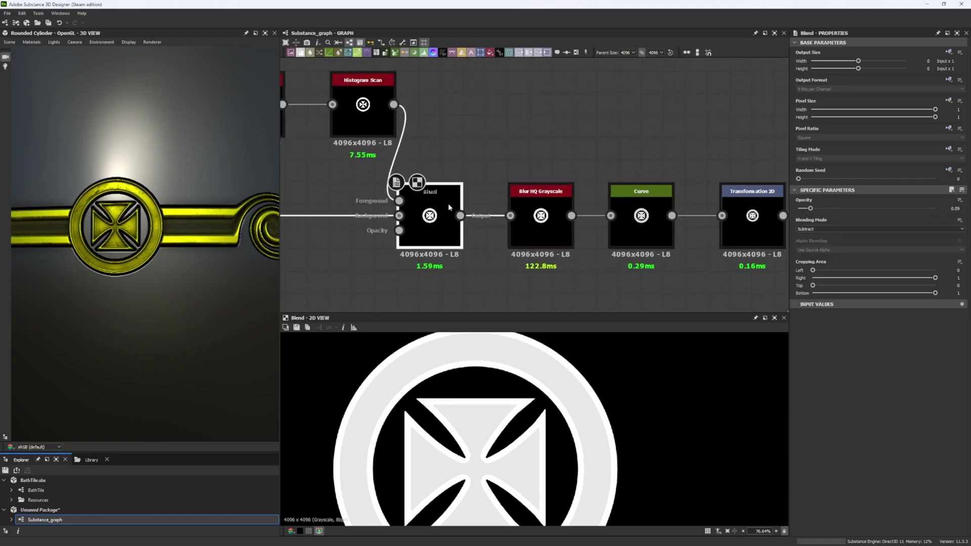
pyautogui.scroll(1, 514, 436)
pyautogui.scroll(-3, 568, 381)
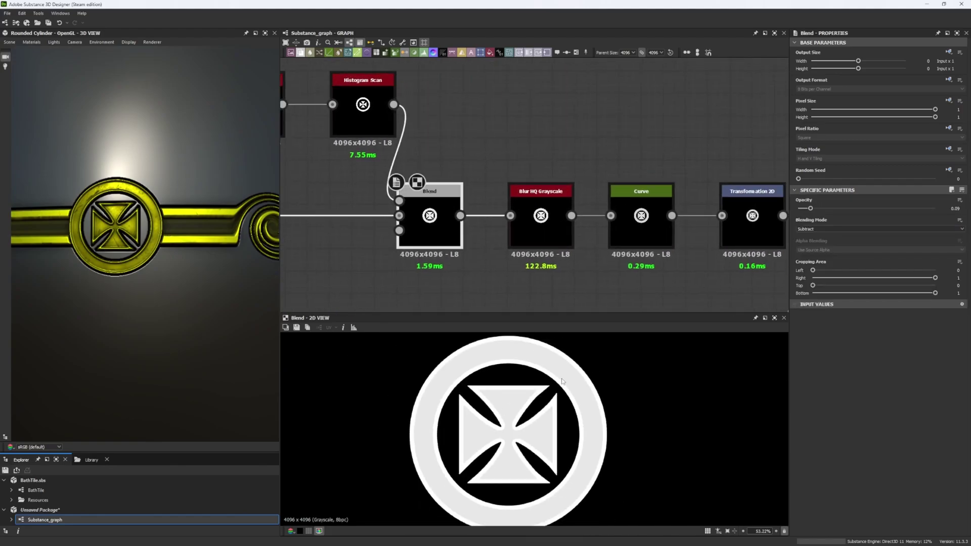
pyautogui.moveTo(571, 262); pyautogui.dragTo(547, 256, button='middle')
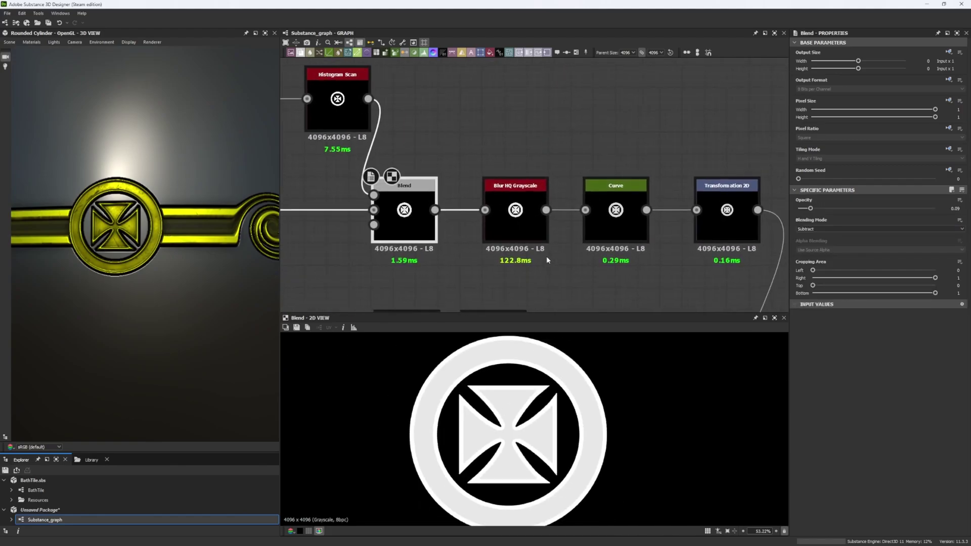
pyautogui.click(532, 234)
pyautogui.moveTo(635, 261); pyautogui.dragTo(548, 253, button='middle')
pyautogui.click(537, 216)
pyautogui.moveTo(537, 216); pyautogui.dragTo(479, 212, button='middle')
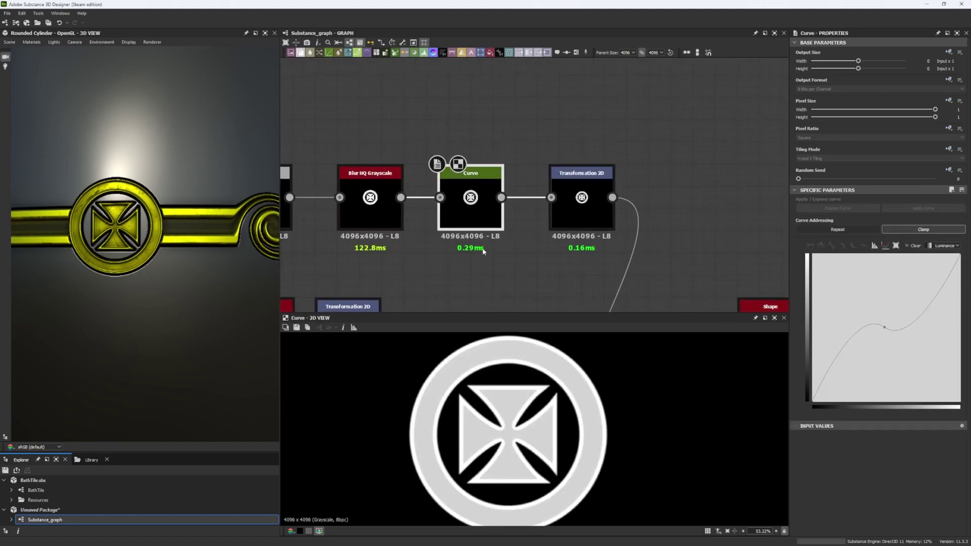
pyautogui.click(571, 210)
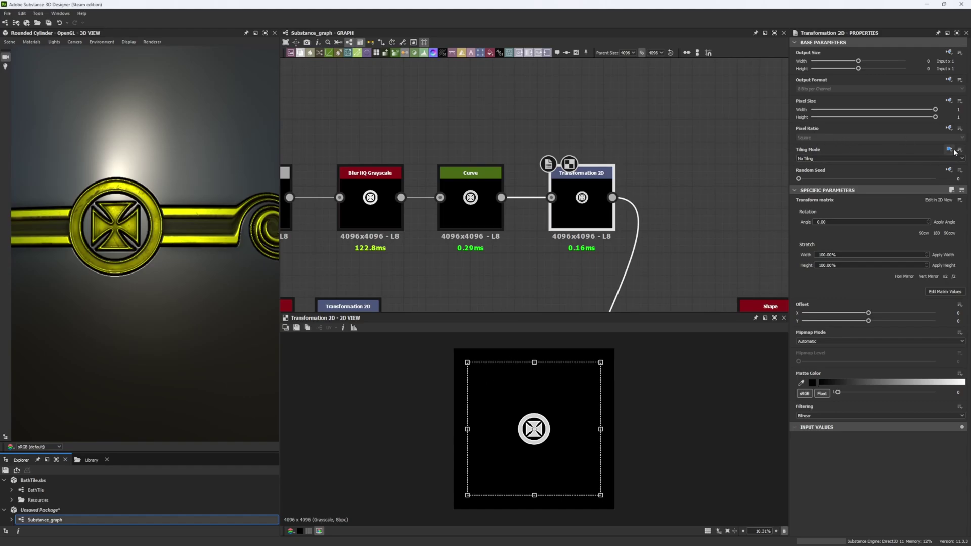
# Branch a second Transformation 2D node off the Curve, place it above the existing one, and make its tiling mode absolute.
pyautogui.moveTo(681, 146); pyautogui.dragTo(619, 201, button='middle')
pyautogui.moveTo(439, 252); pyautogui.dragTo(528, 191)
pyautogui.write('tr')
pyautogui.click(549, 166)
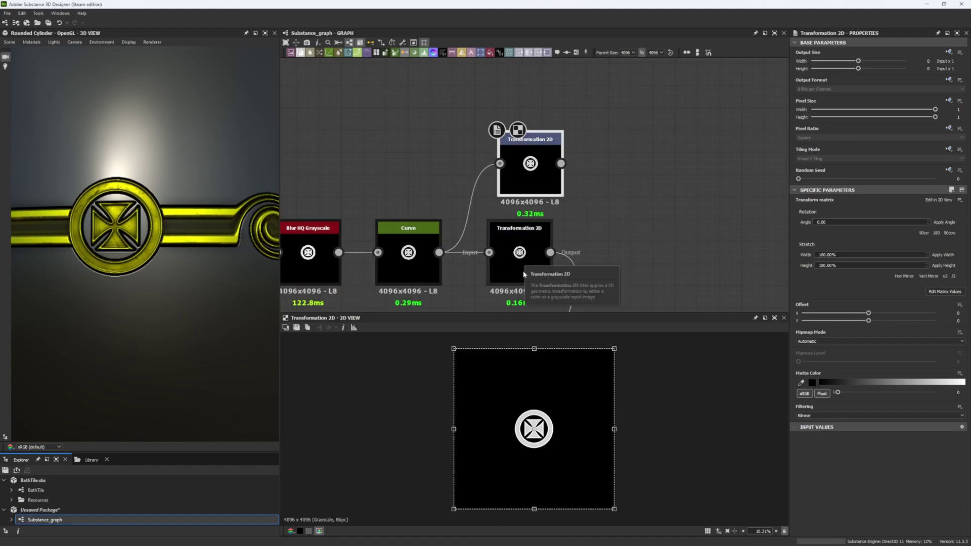
pyautogui.moveTo(536, 188); pyautogui.dragTo(527, 188)
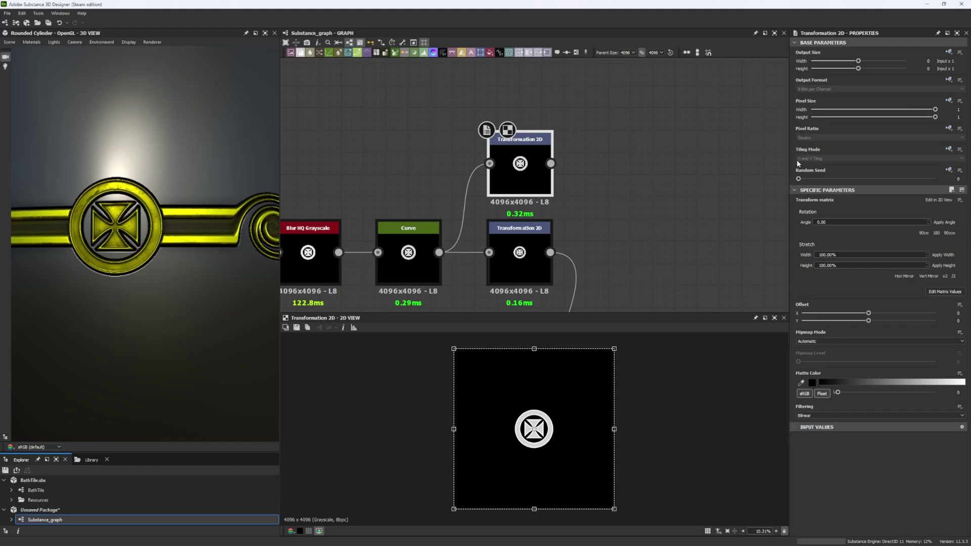
pyautogui.click(949, 150)
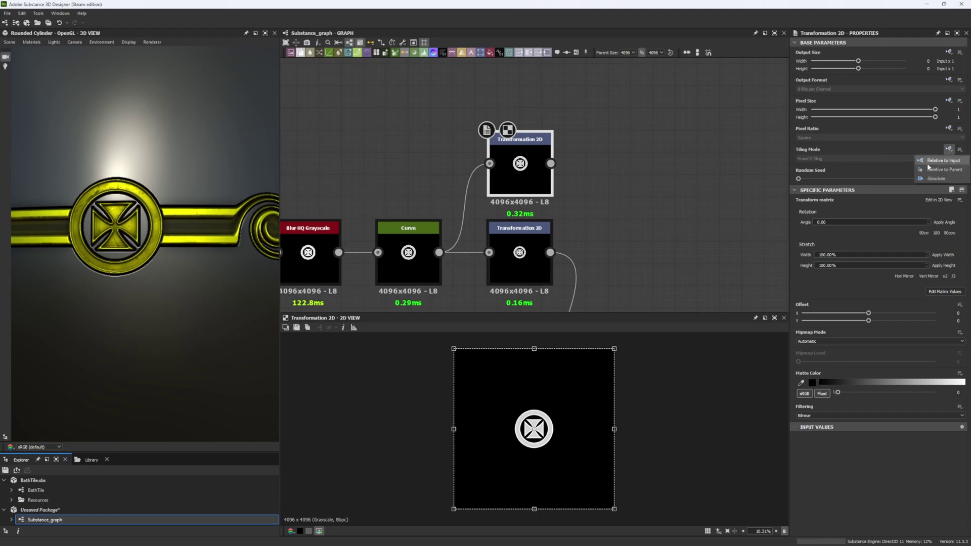
pyautogui.click(934, 179)
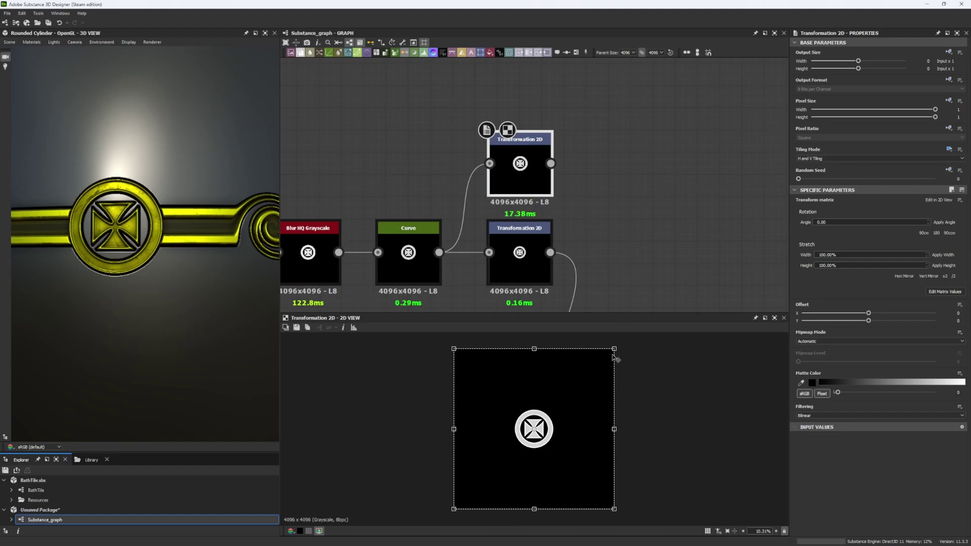
# Shrink the ringed cross in the new Transformation 2D node and display its output tiled in the 2D view.
pyautogui.moveTo(615, 349); pyautogui.dragTo(522, 396)
pyautogui.scroll(3, 549, 442)
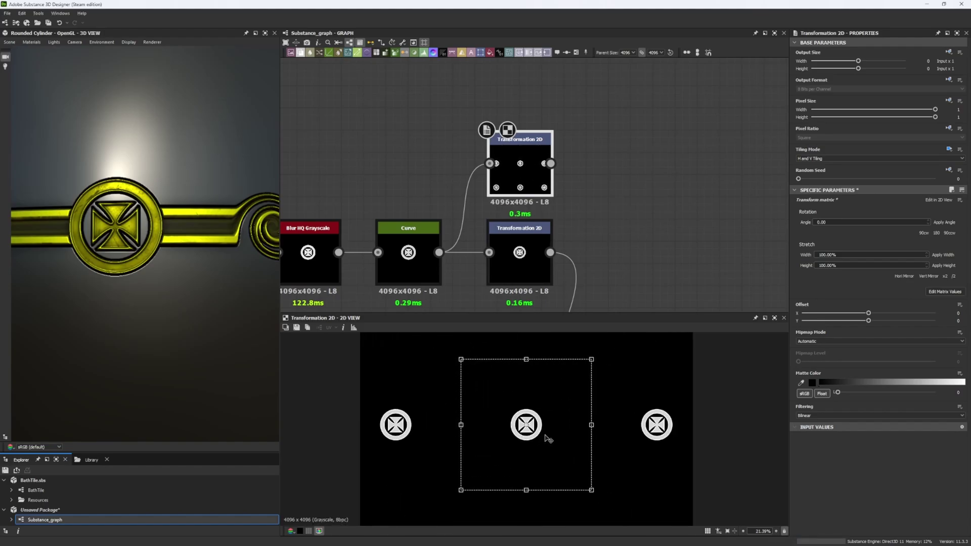
pyautogui.scroll(-1, 544, 436)
pyautogui.scroll(-1, 540, 423)
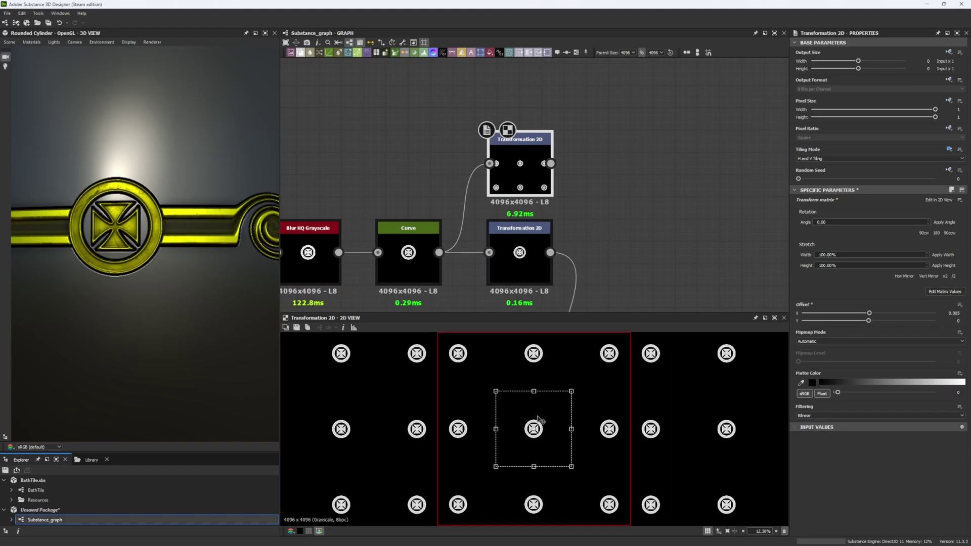
# Try the No Tiling, Horizontal Tiling and Vertical Tiling modes on the new Transformation 2D node.
pyautogui.click(837, 159)
pyautogui.click(811, 159)
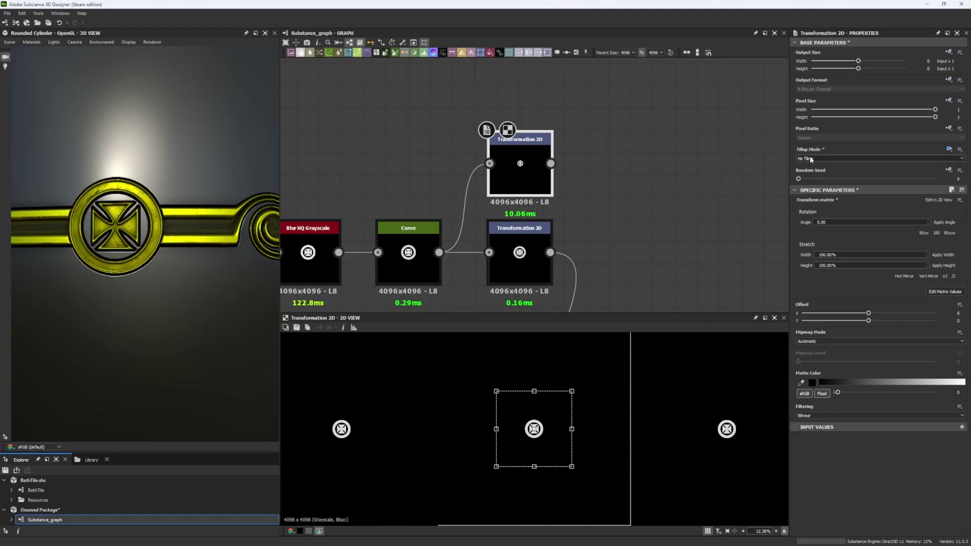
pyautogui.click(811, 160)
pyautogui.click(811, 170)
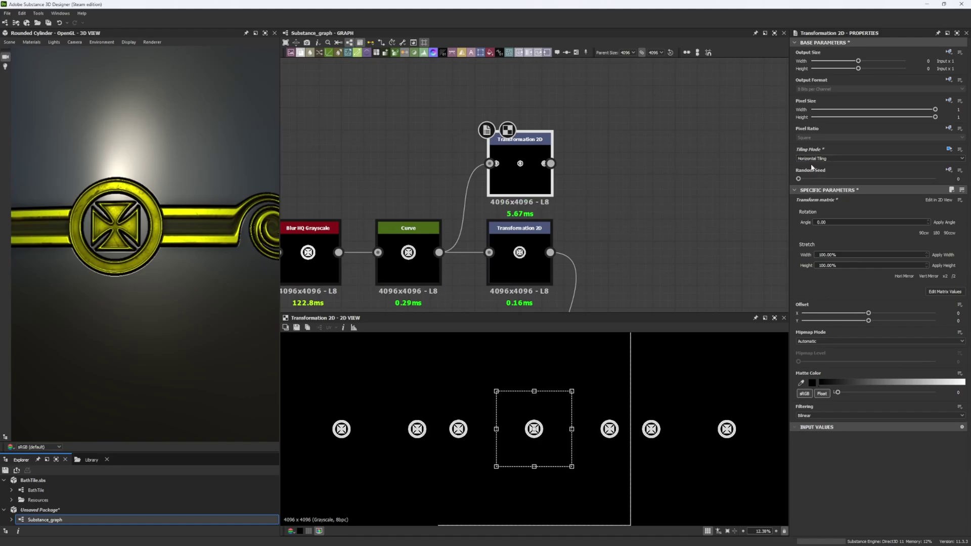
pyautogui.click(812, 161)
pyautogui.click(814, 172)
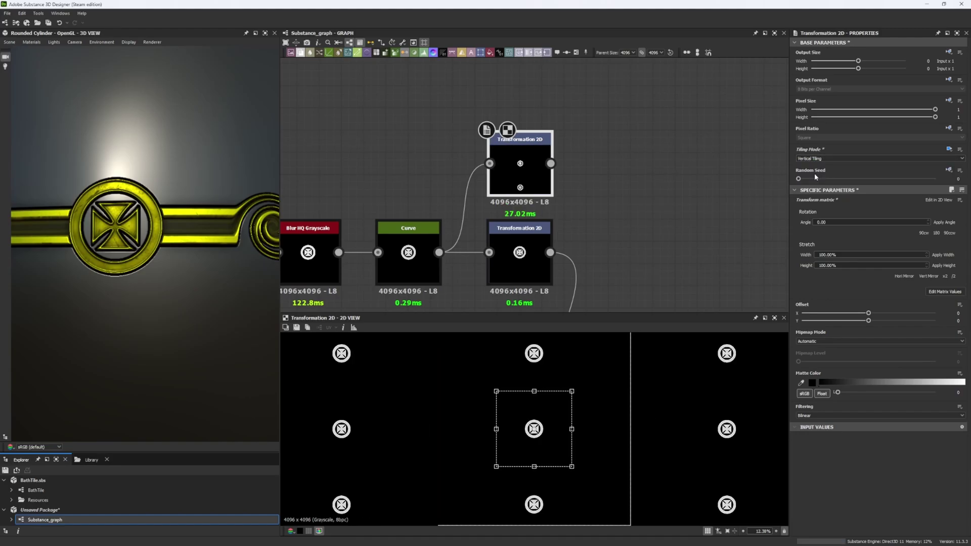
# Delete the extra Transformation 2D node, and preview the original one and its transform border.
pyautogui.press('Delete')
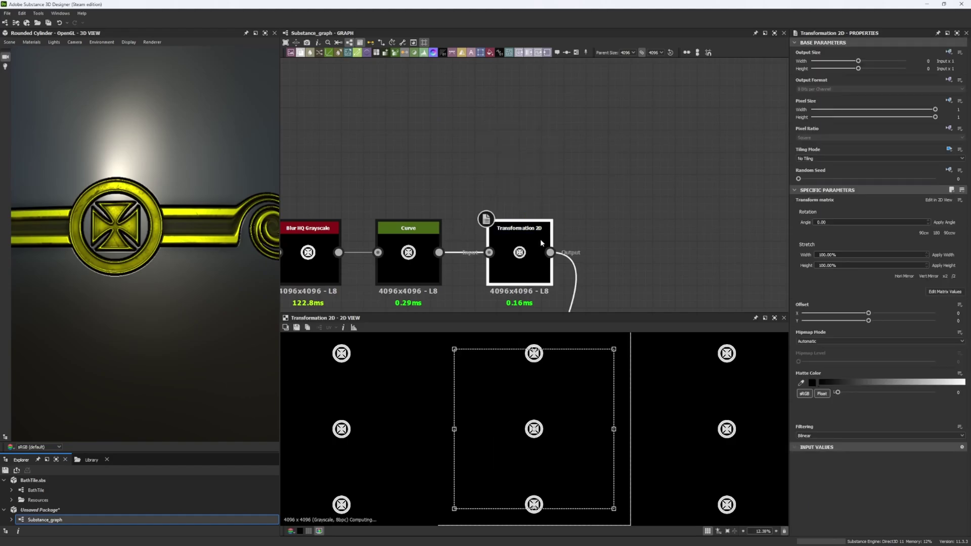
pyautogui.click(540, 239)
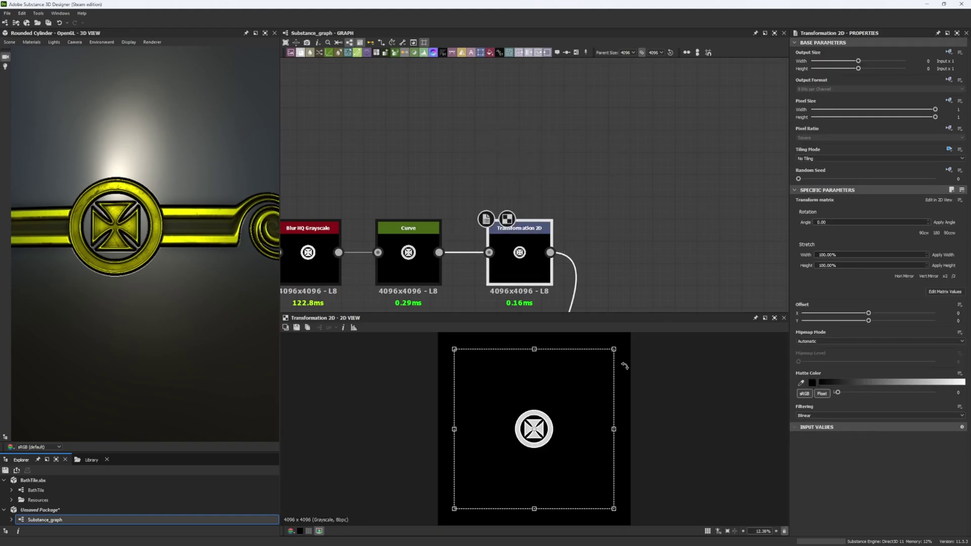
pyautogui.scroll(6, 645, 378)
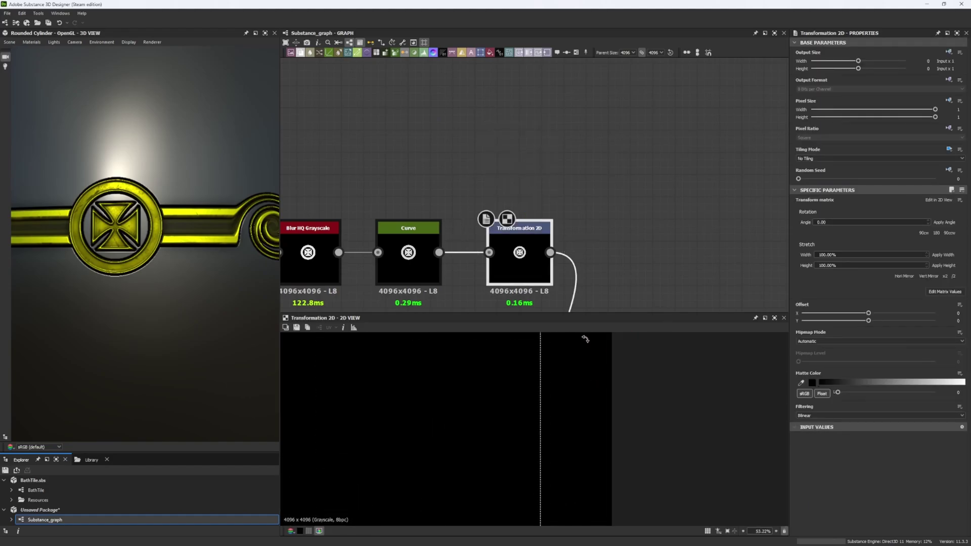
# Preview the swirl band's Curve node and the Safe Transform Grayscale node that repeats it.
pyautogui.moveTo(626, 281); pyautogui.dragTo(626, 132, button='middle')
pyautogui.scroll(-5, 597, 216)
pyautogui.moveTo(591, 209); pyautogui.dragTo(612, 232, button='middle')
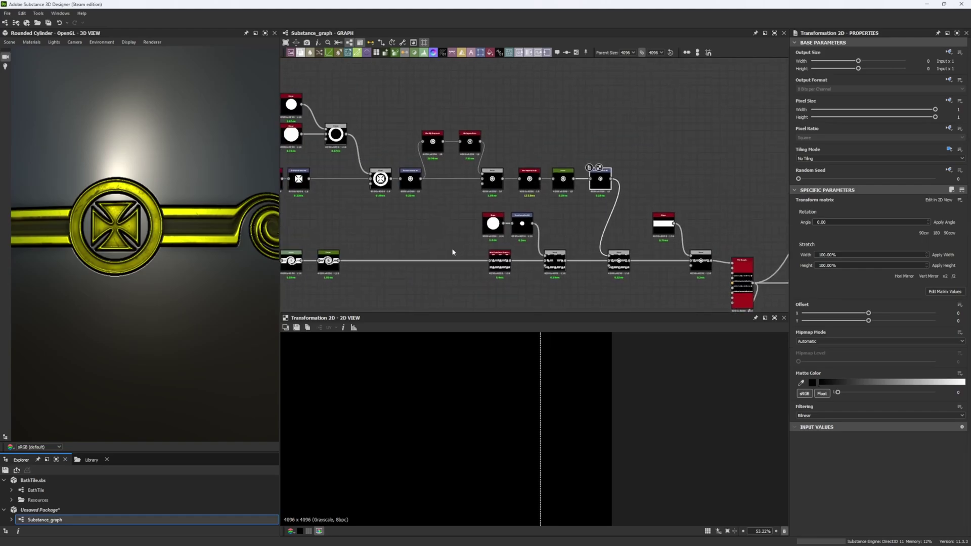
pyautogui.moveTo(423, 254); pyautogui.dragTo(408, 241, button='middle')
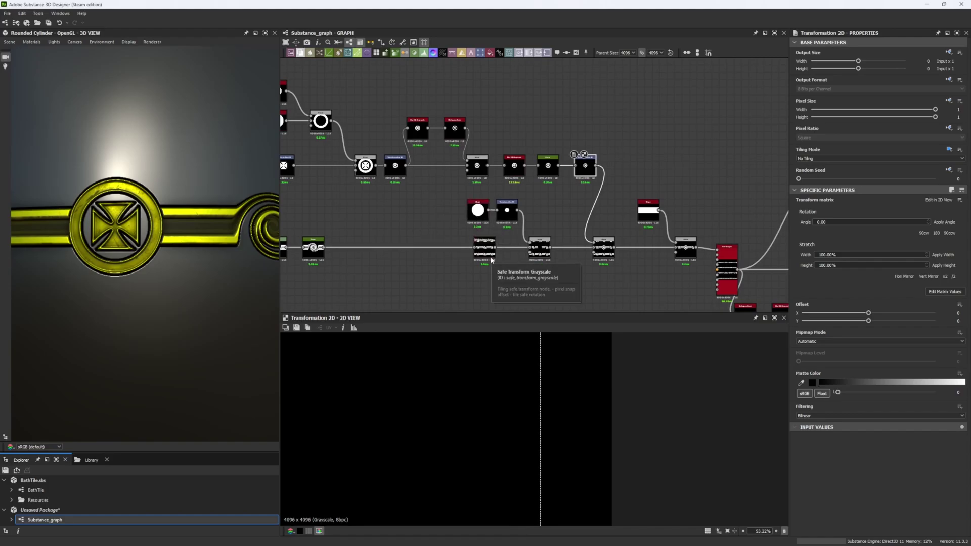
pyautogui.moveTo(496, 273); pyautogui.dragTo(591, 268, button='middle')
pyautogui.scroll(2, 498, 257)
pyautogui.doubleClick(306, 251)
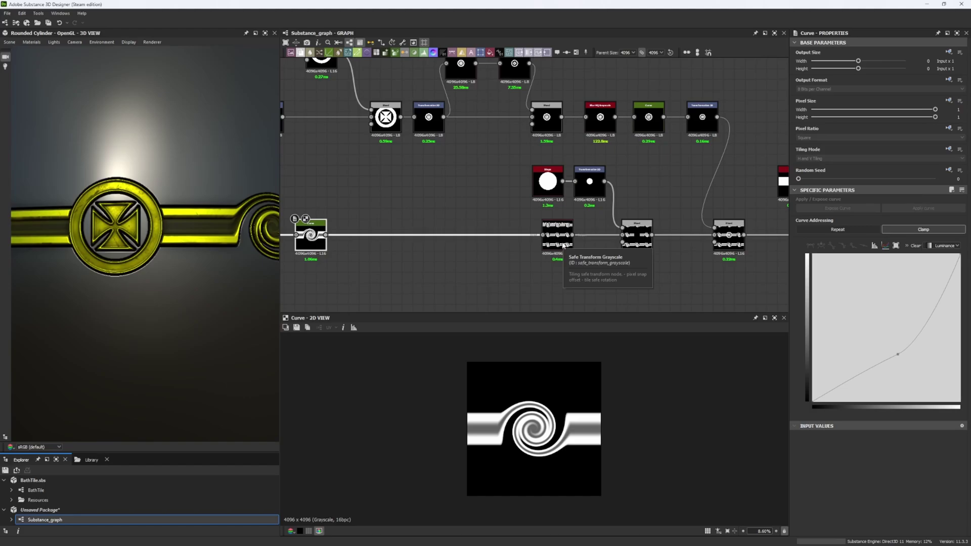
pyautogui.doubleClick(563, 246)
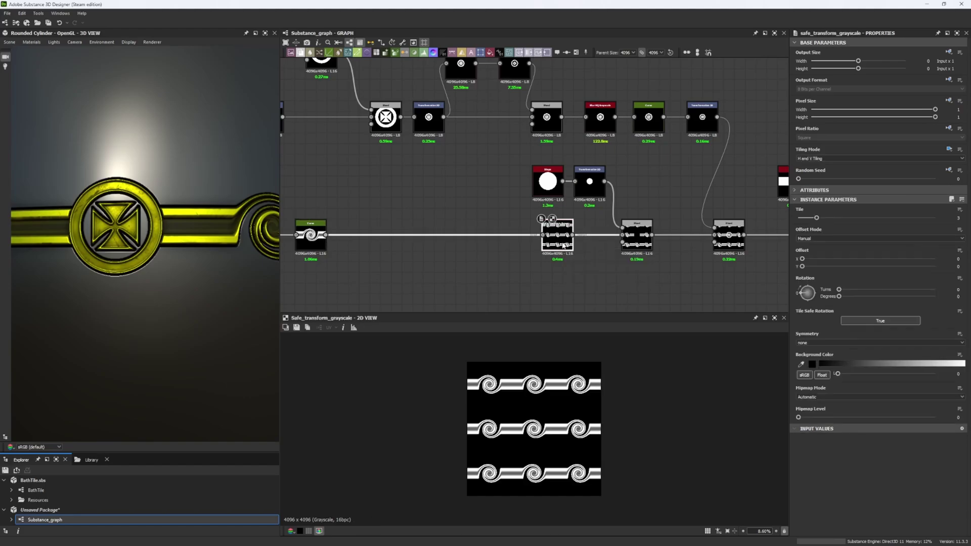
# Review the Tile setting of the Safe Transform Grayscale node and preview the Subtract Blend that cuts a circular gap in the swirl bands.
pyautogui.scroll(4, 564, 240)
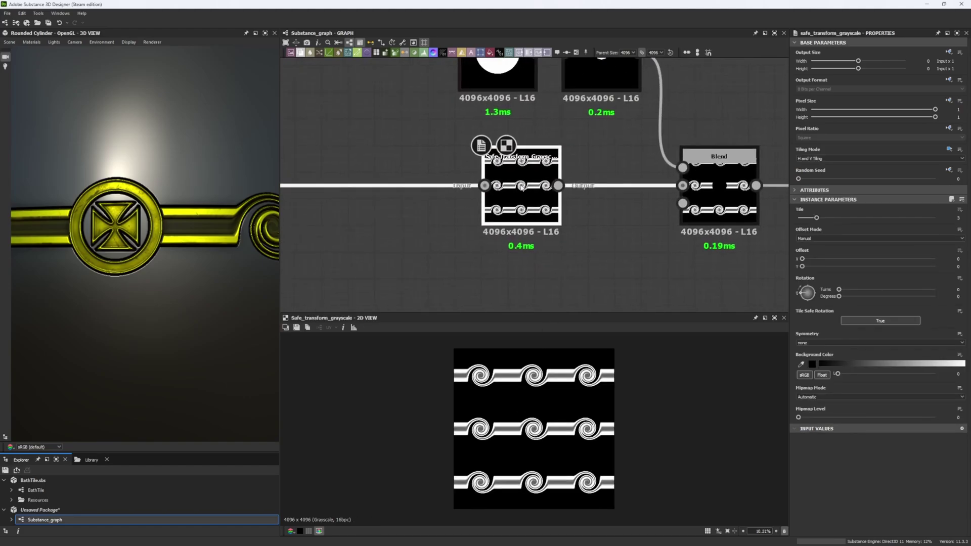
pyautogui.moveTo(562, 257); pyautogui.dragTo(529, 197, button='middle')
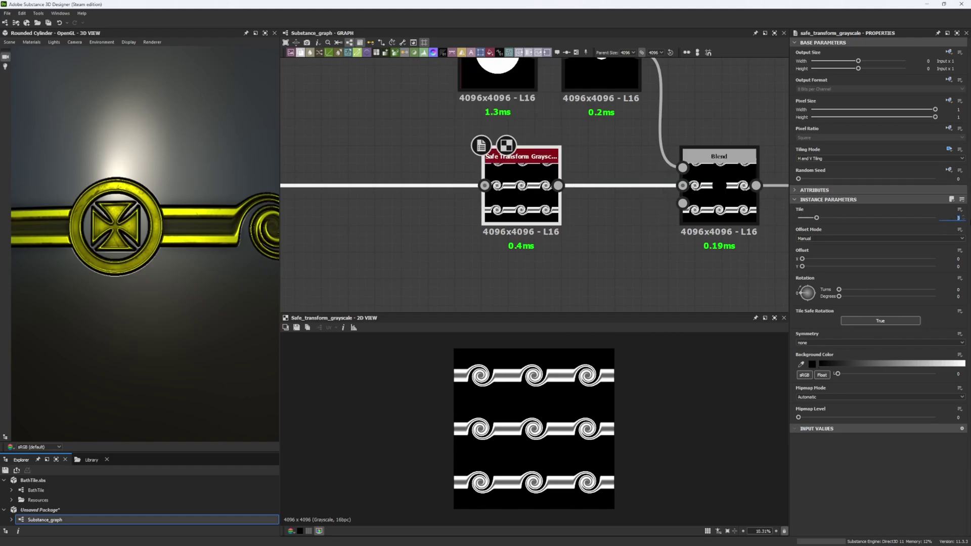
pyautogui.moveTo(682, 120); pyautogui.dragTo(553, 171, button='middle')
pyautogui.doubleClick(587, 233)
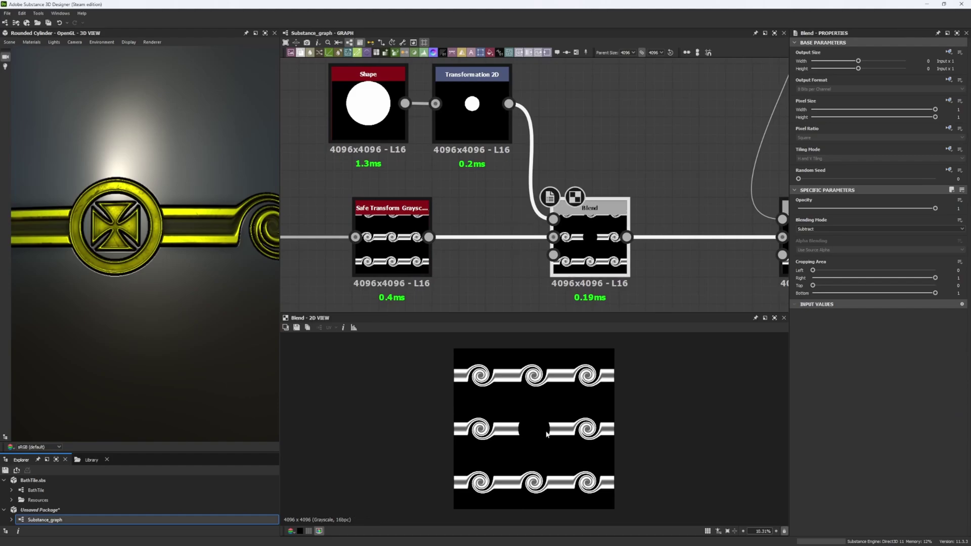
pyautogui.scroll(1, 545, 440)
pyautogui.scroll(-5, 586, 187)
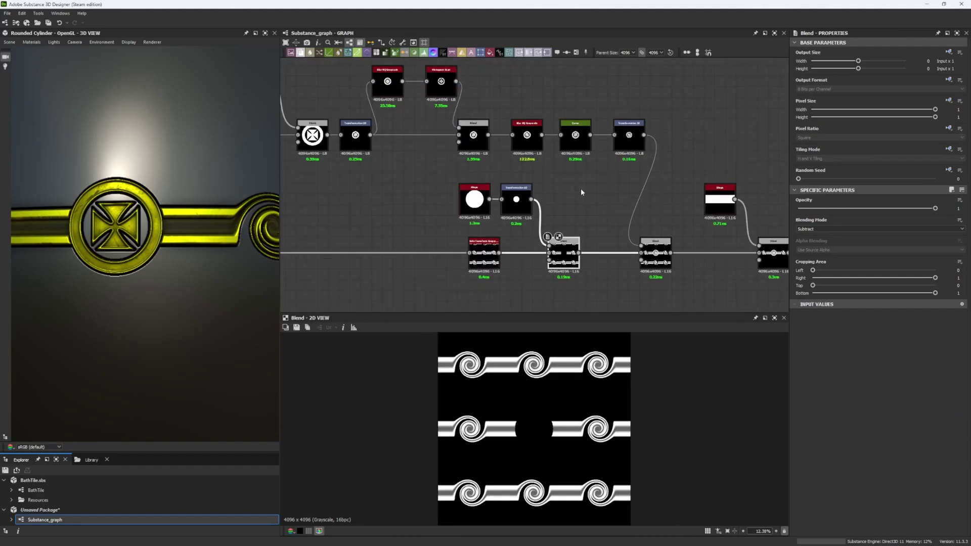
# Preview the Transformation 2D node that sizes the white circle used for the gap.
pyautogui.scroll(2, 583, 189)
pyautogui.moveTo(399, 151); pyautogui.dragTo(498, 196)
pyautogui.doubleClick(498, 196)
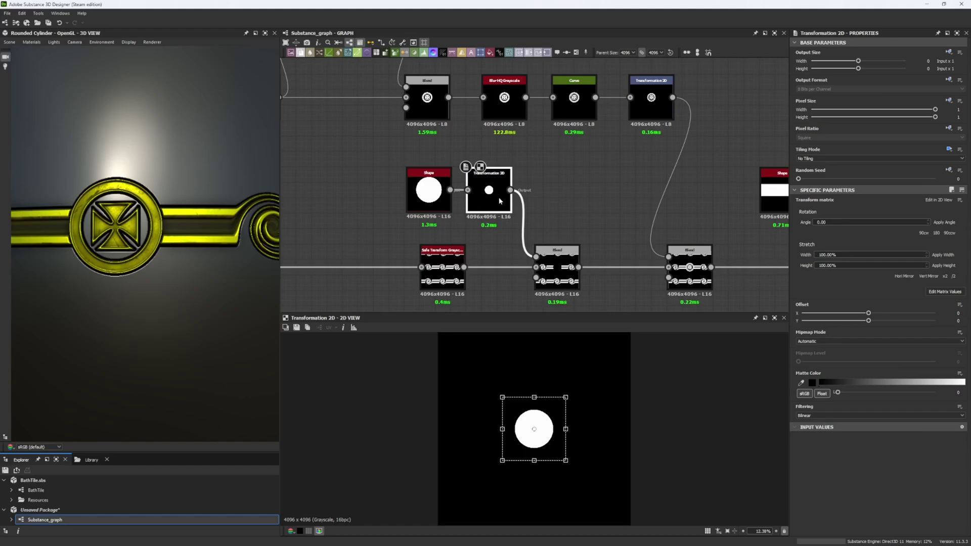
pyautogui.moveTo(617, 163); pyautogui.dragTo(558, 156, button='middle')
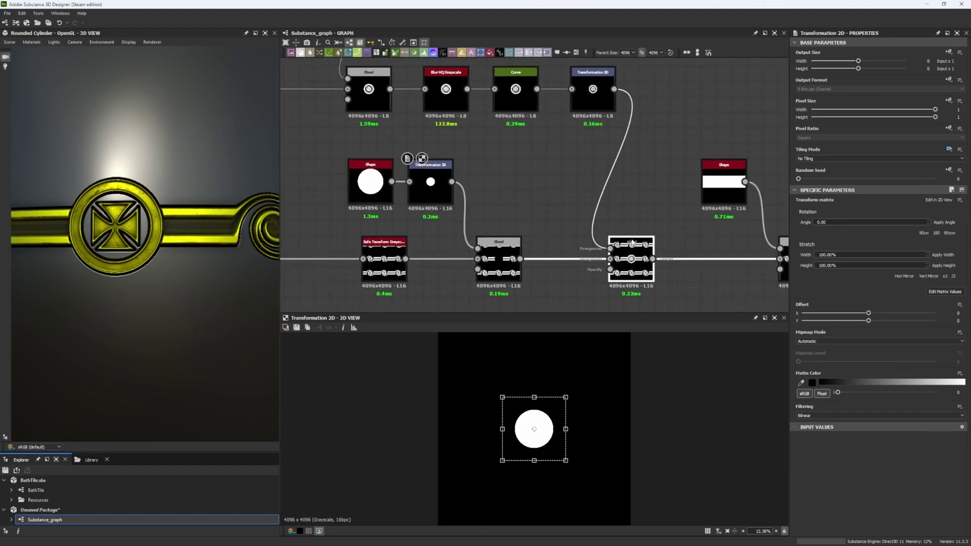
# Preview the Max (Lighten) Blend that places the ringed cross in the gap, checking it up close, tiled and on the cylinder.
pyautogui.doubleClick(632, 265)
pyautogui.scroll(3, 549, 426)
pyautogui.scroll(2, 549, 426)
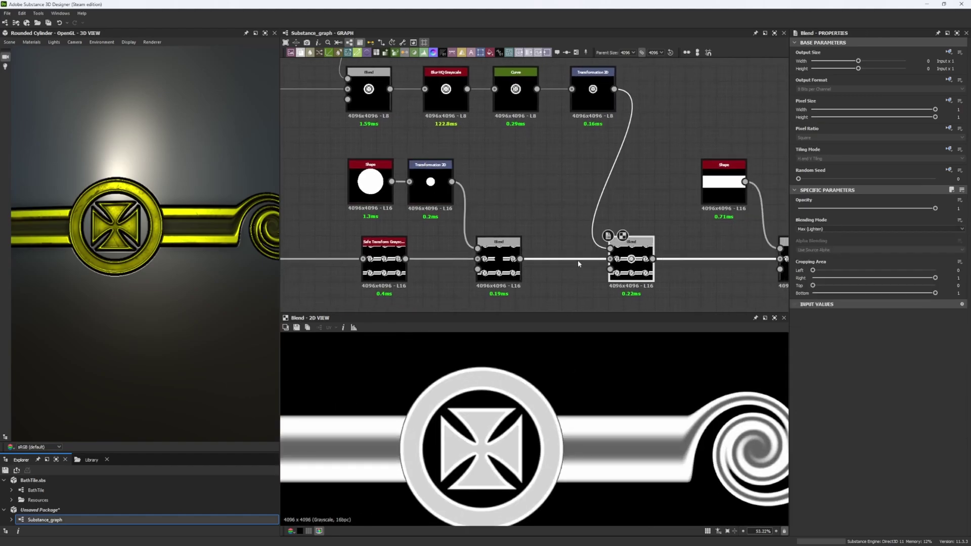
pyautogui.moveTo(586, 253); pyautogui.dragTo(367, 224, button='middle')
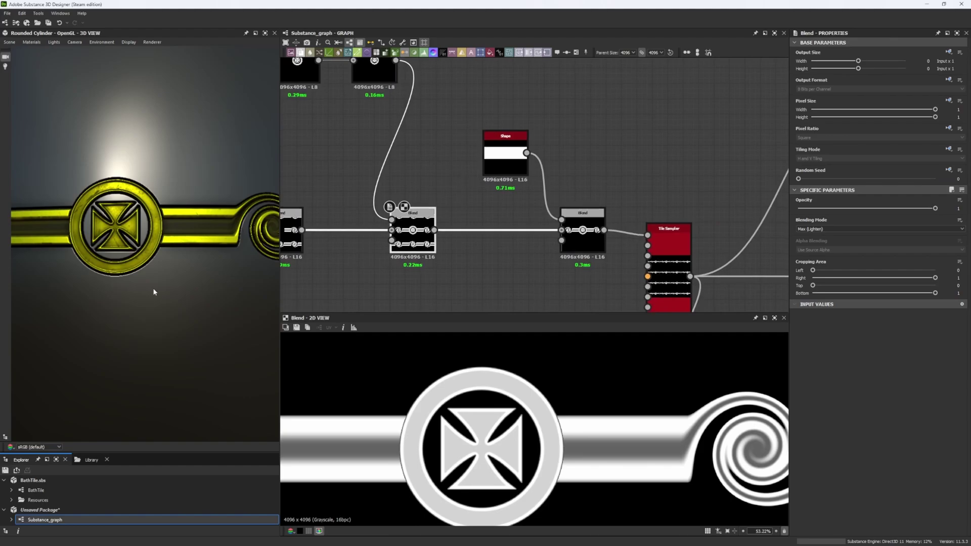
pyautogui.scroll(-5, 144, 291)
pyautogui.scroll(-8, 533, 444)
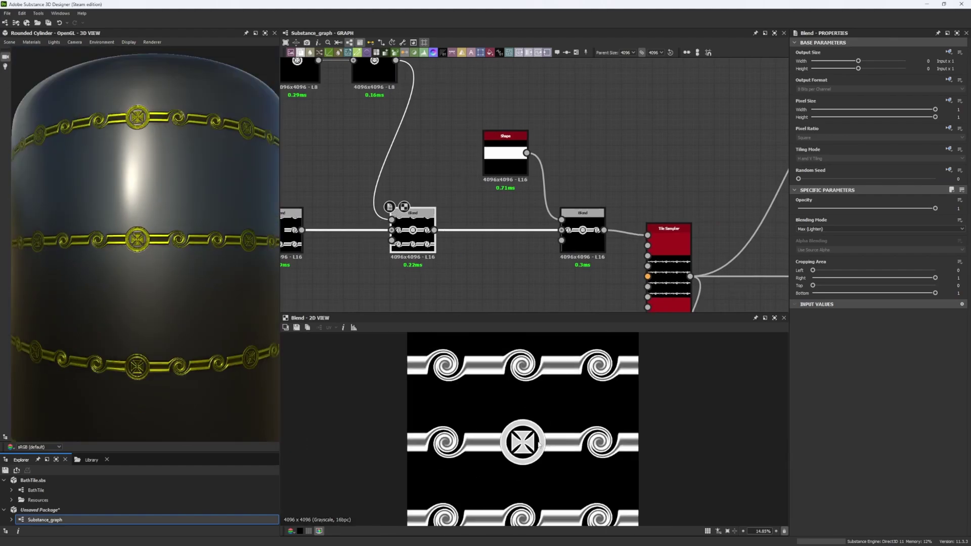
pyautogui.scroll(2, 533, 444)
pyautogui.scroll(-2, 451, 447)
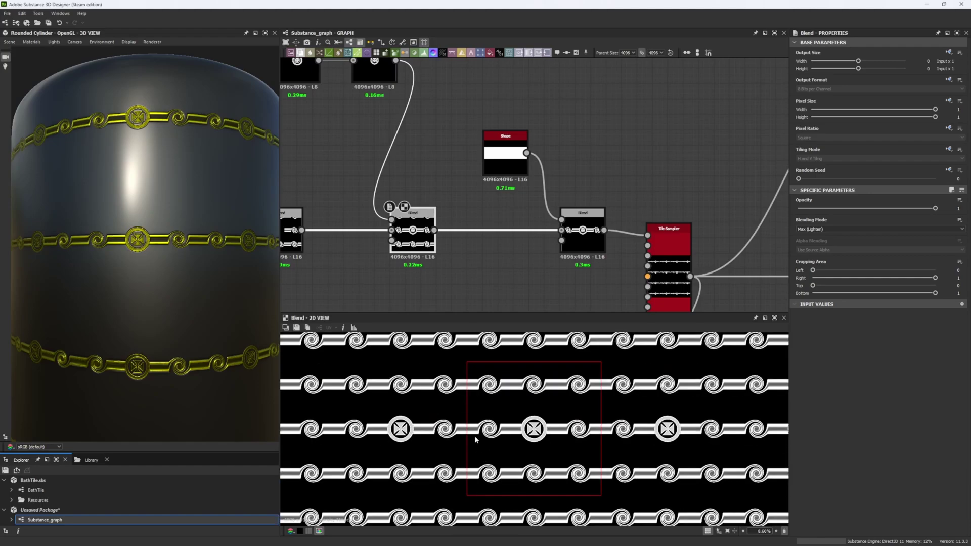
# Preview the white bar Shape node and the Multiply Blend that isolates the middle ornament band.
pyautogui.moveTo(535, 174); pyautogui.dragTo(535, 212, button='middle')
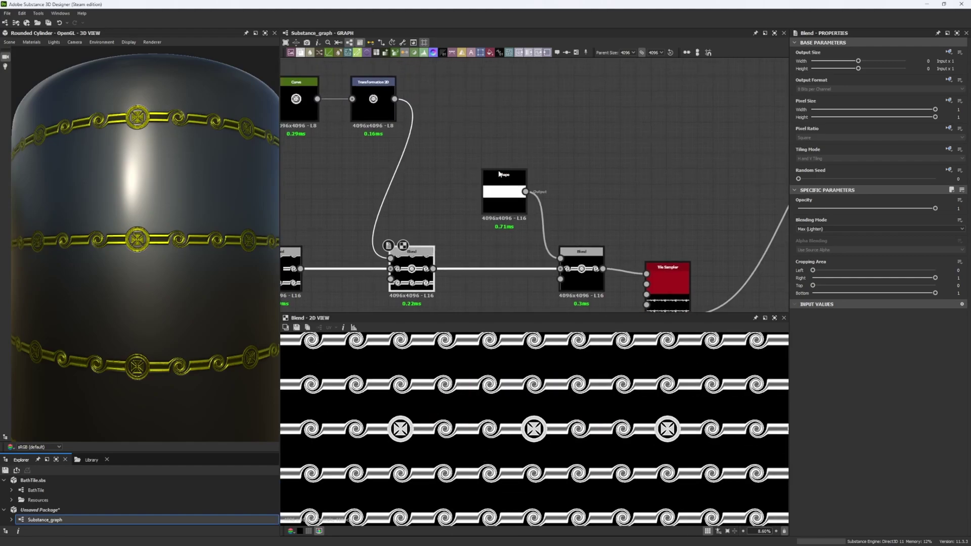
pyautogui.doubleClick(510, 202)
pyautogui.doubleClick(582, 276)
pyautogui.scroll(-2, 562, 415)
pyautogui.scroll(5, 563, 416)
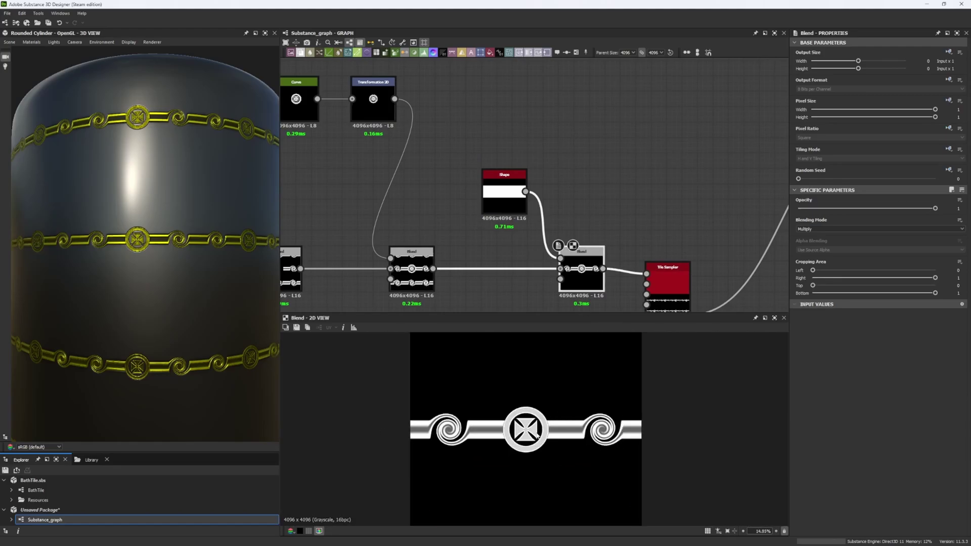
# Preview the Tile Sampler node that repeats the isolated ornament band.
pyautogui.moveTo(496, 247); pyautogui.dragTo(441, 194, button='middle')
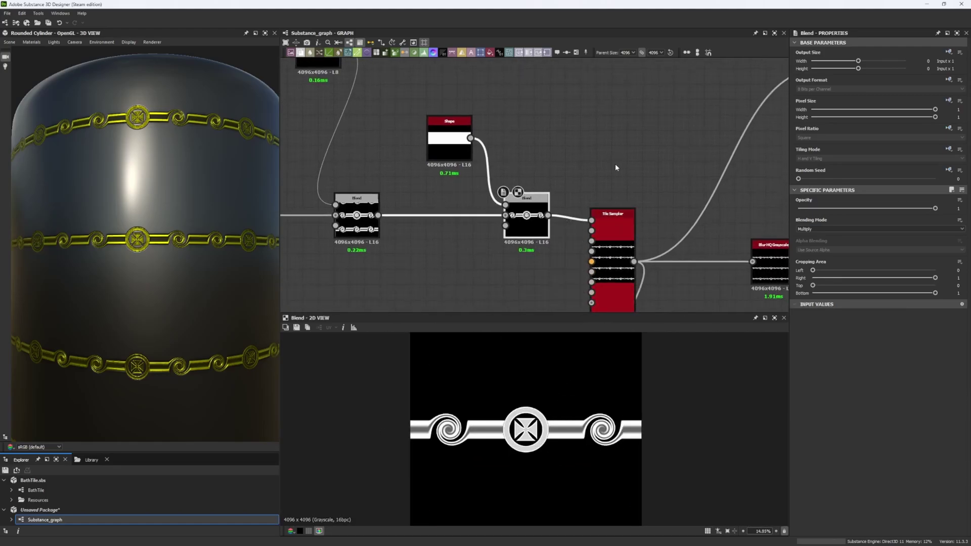
pyautogui.moveTo(615, 163); pyautogui.dragTo(576, 119, button='middle')
pyautogui.doubleClick(587, 186)
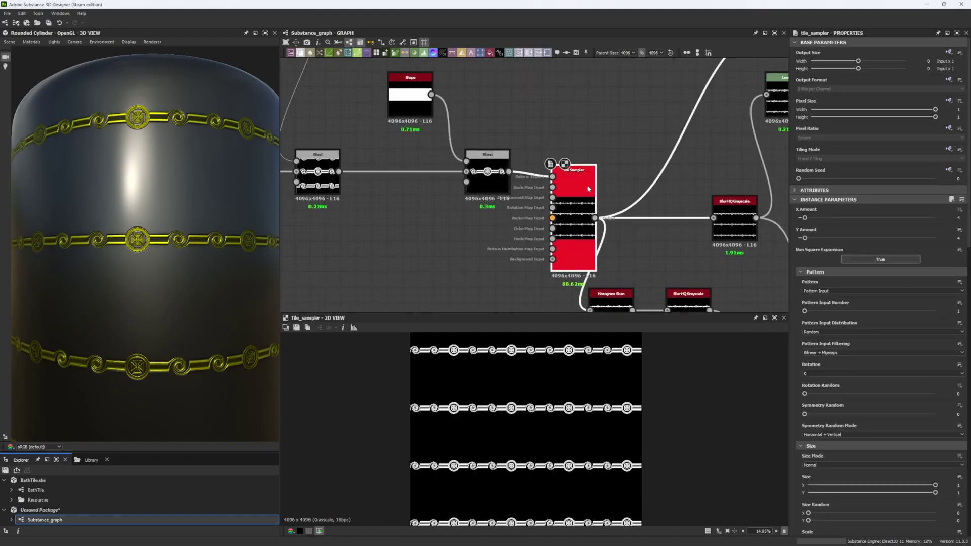
pyautogui.scroll(10, 569, 422)
pyautogui.scroll(-10, 531, 401)
pyautogui.scroll(-1, 560, 411)
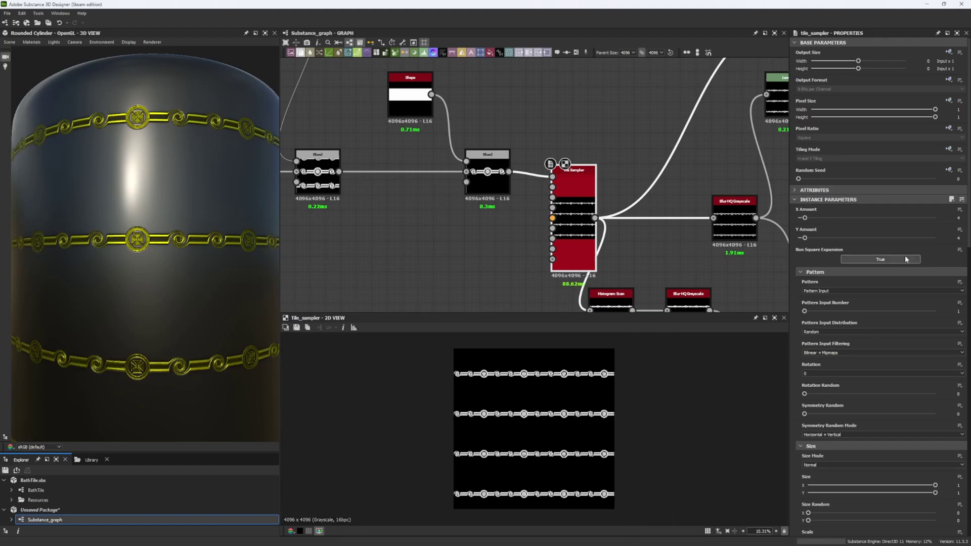
# Try an X Amount and Y Amount of 6 on the Tile Sampler.
pyautogui.doubleClick(955, 218)
pyautogui.write('6')
pyautogui.press('Tab')
pyautogui.write('6')
pyautogui.press('Return')
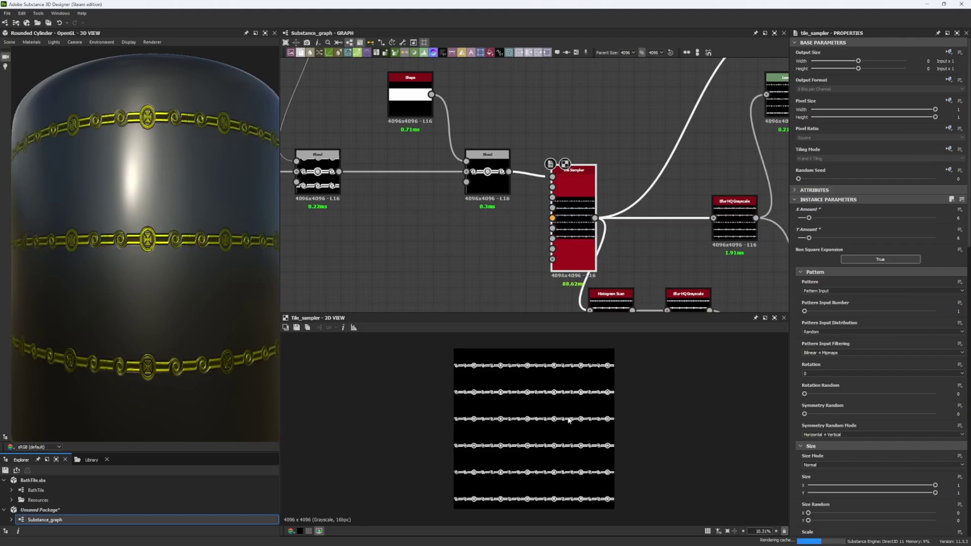
# Inspect the joints between the repeated ornament tiles up close in the 2D view and on the cylinder.
pyautogui.scroll(16, 557, 404)
pyautogui.scroll(5, 685, 396)
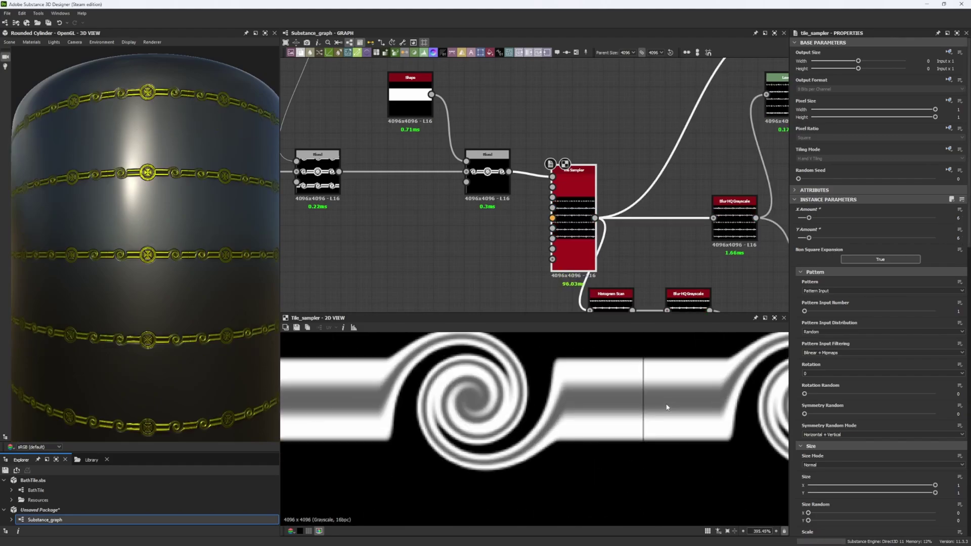
pyautogui.scroll(-20, 645, 363)
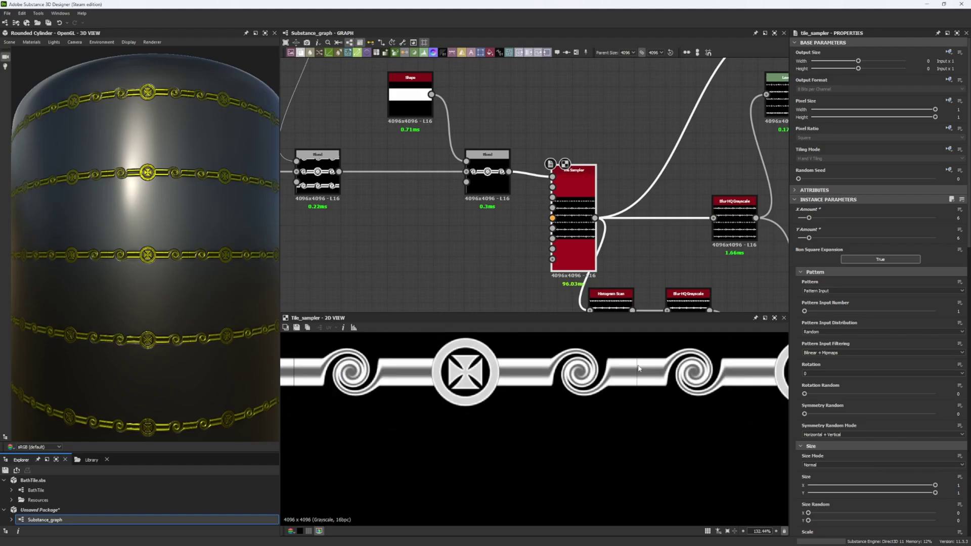
pyautogui.scroll(7, 652, 416)
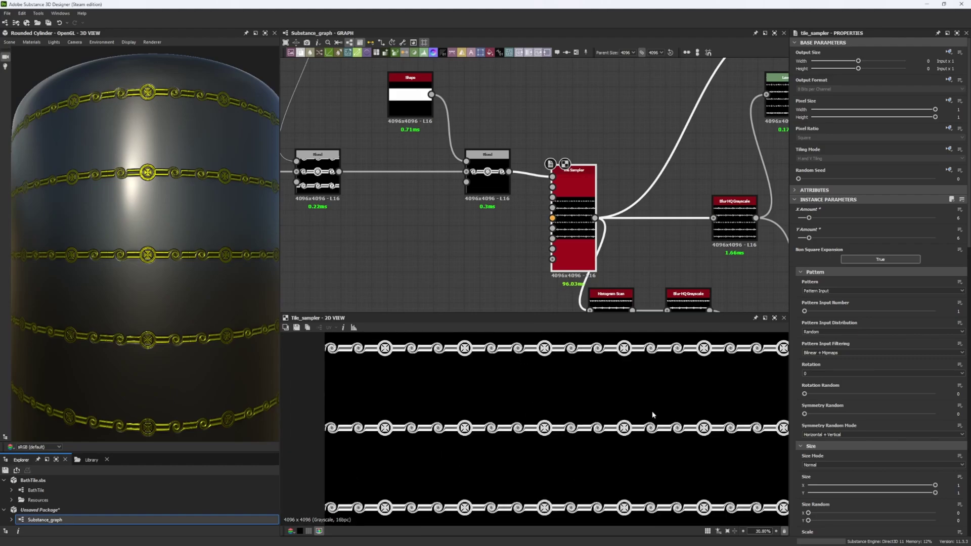
pyautogui.scroll(10, 201, 238)
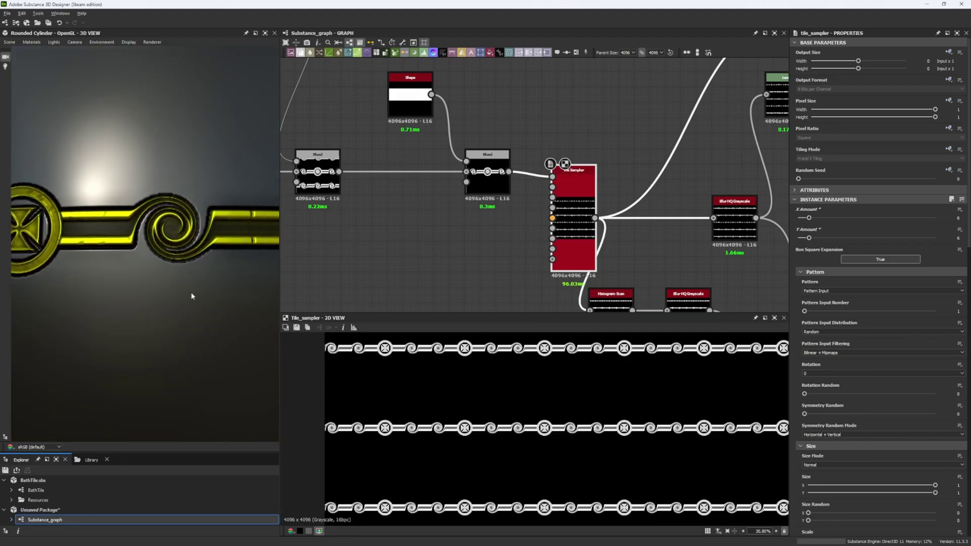
pyautogui.keyDown('ctrl'); pyautogui.keyDown('shift'); pyautogui.moveTo(189, 292); pyautogui.dragTo(202, 295, button='right'); pyautogui.keyUp('shift'); pyautogui.keyUp('ctrl')
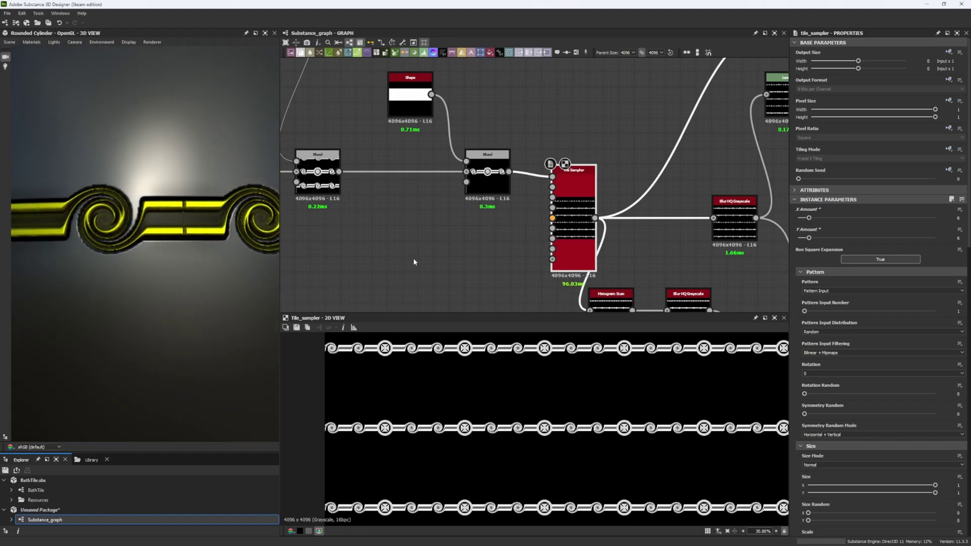
# Undo the last X Amount and Y Amount changes on the Tile Sampler.
pyautogui.hotkey('ctrl', 'z')
pyautogui.hotkey('ctrl', 'z')
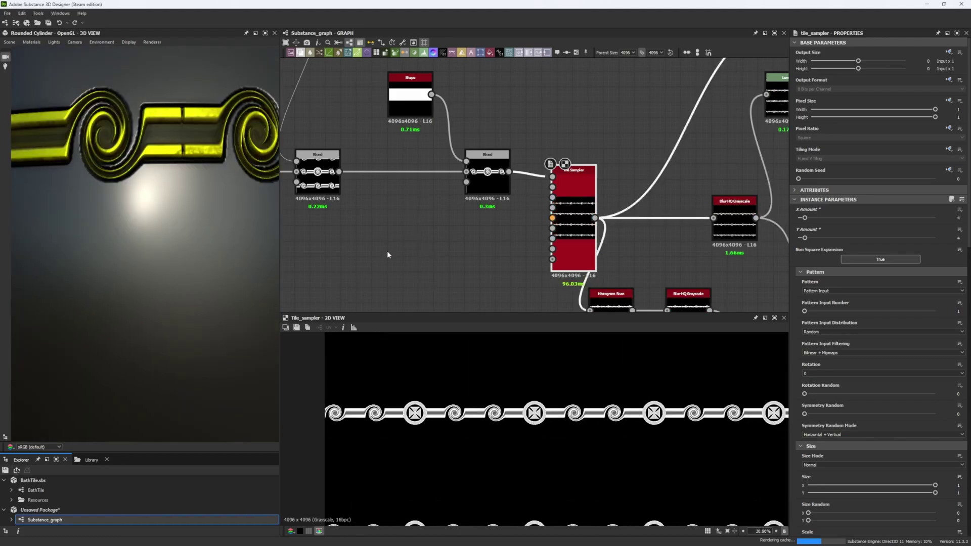
pyautogui.scroll(-10, 152, 245)
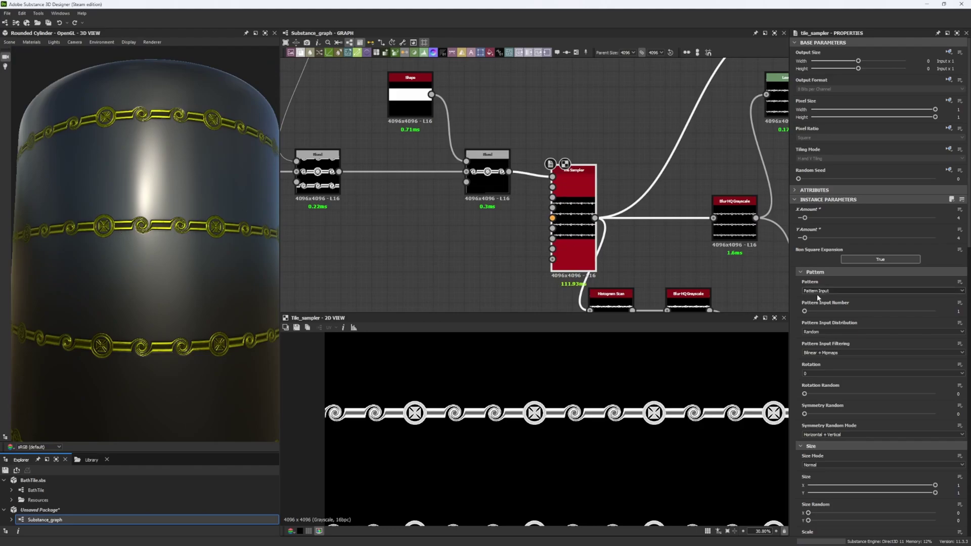
# Set the Tile Sampler's Scale to 0.9 and check the separated ornaments on the cylinder.
pyautogui.scroll(-5, 865, 289)
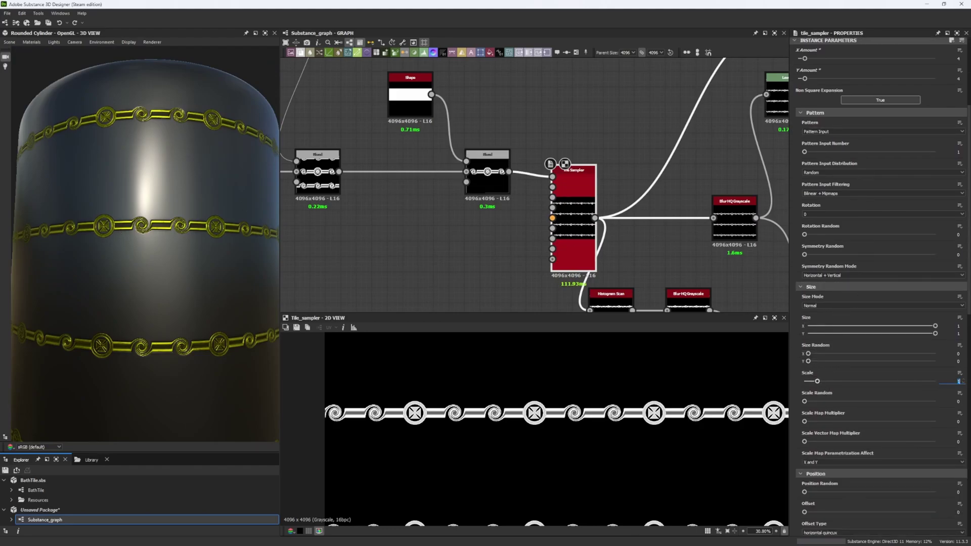
pyautogui.write('0.9')
pyautogui.press('Return')
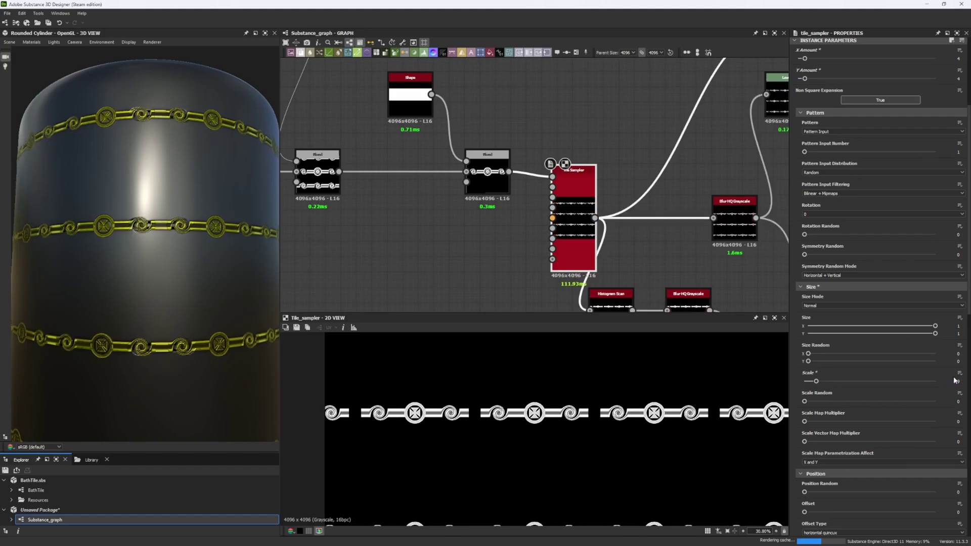
pyautogui.scroll(-3, 170, 255)
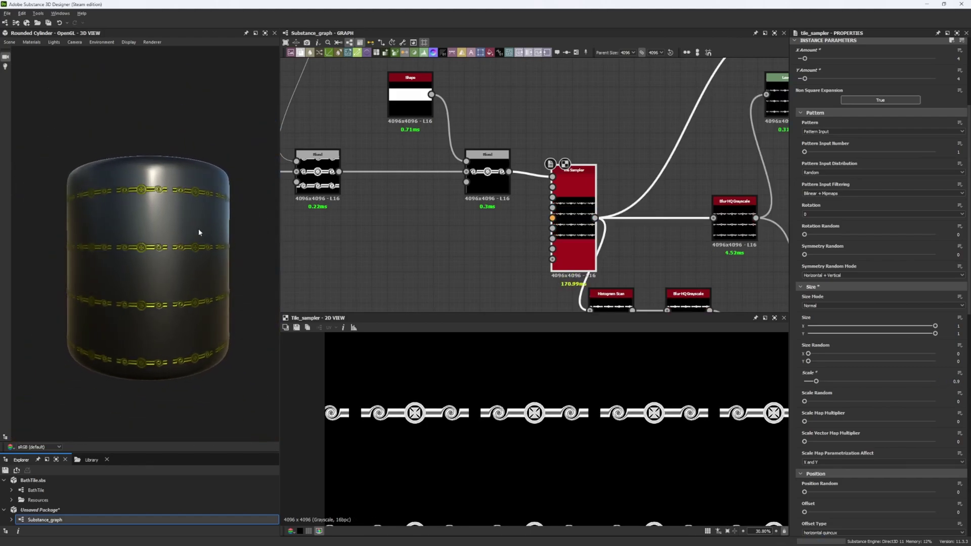
pyautogui.scroll(6, 177, 253)
pyautogui.moveTo(224, 313); pyautogui.dragTo(226, 313)
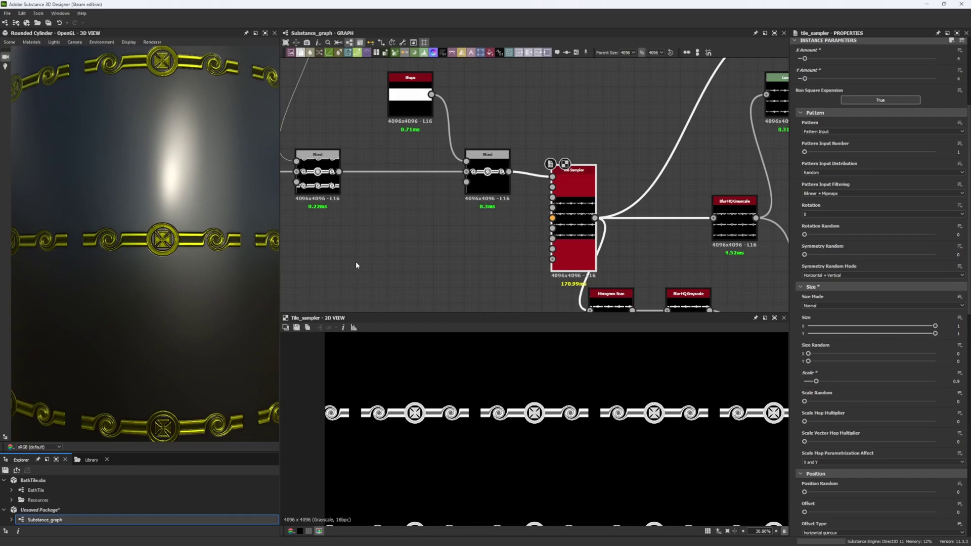
# Shift the Tile Sampler node slightly closer to its input Blend and inspect the ornaments up close.
pyautogui.moveTo(502, 238); pyautogui.dragTo(414, 238, button='middle')
pyautogui.moveTo(489, 238); pyautogui.dragTo(481, 230)
pyautogui.scroll(5, 133, 179)
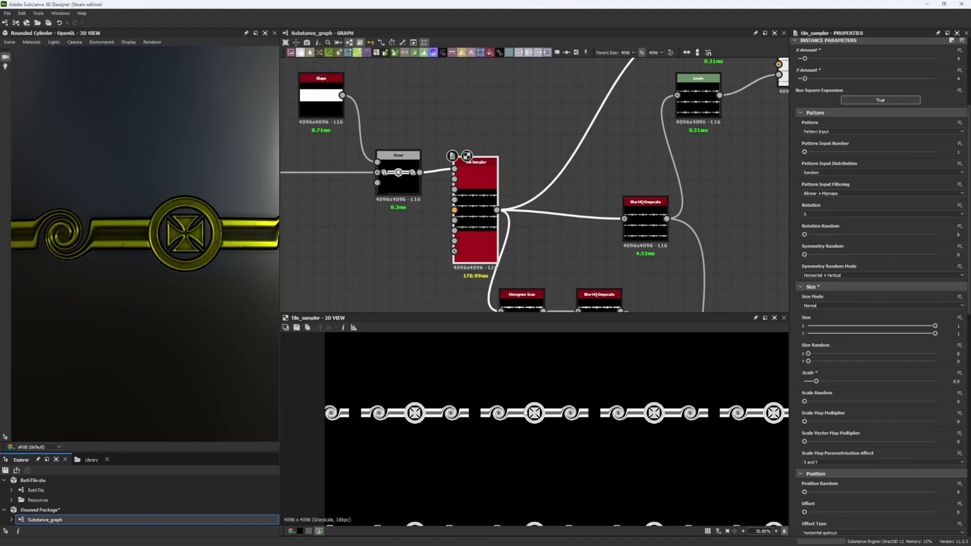
pyautogui.scroll(3, 526, 412)
pyautogui.scroll(-4, 526, 412)
pyautogui.scroll(5, 526, 412)
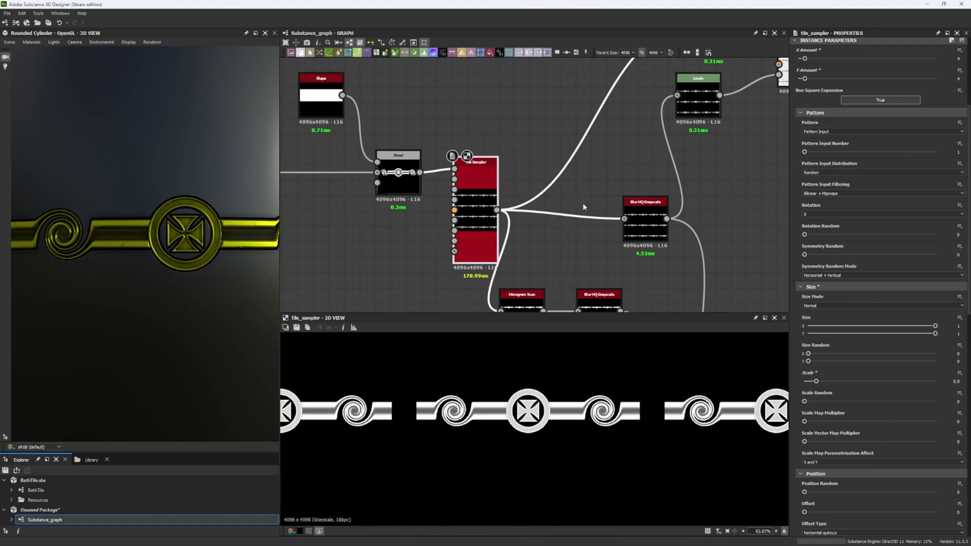
# Try an Intensity of 5 on the Normal node, check the relief on the cylinder, and set the Intensity to 2.
pyautogui.scroll(-3, 581, 207)
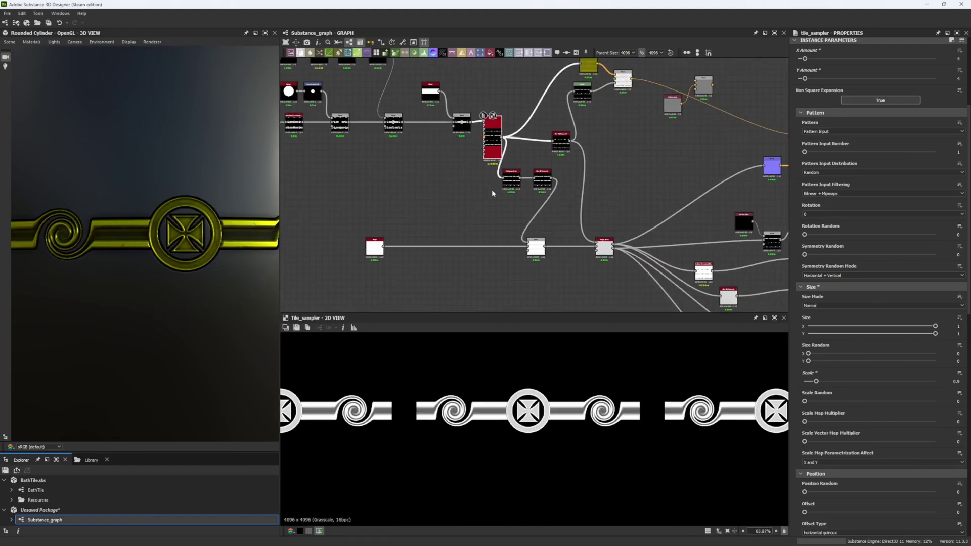
pyautogui.moveTo(661, 196); pyautogui.dragTo(545, 192, button='middle')
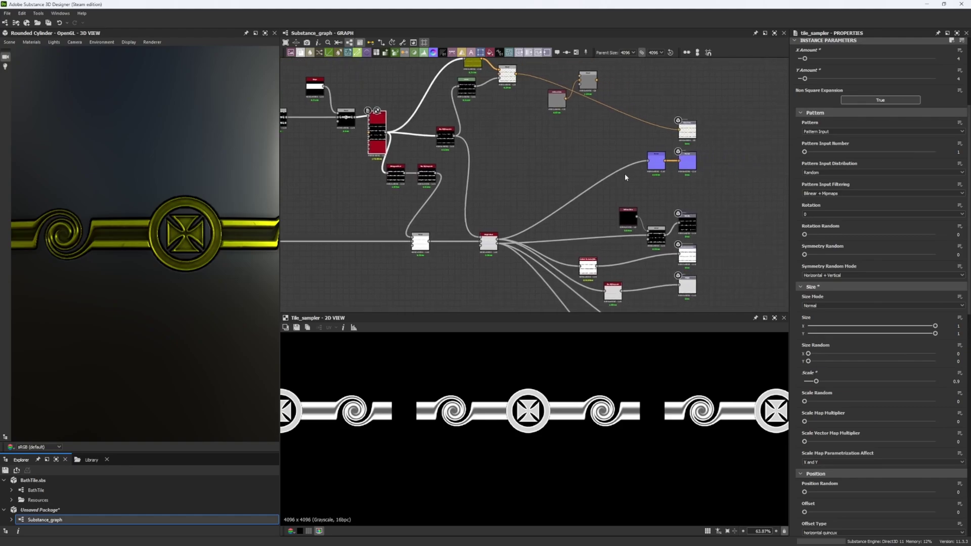
pyautogui.click(656, 161)
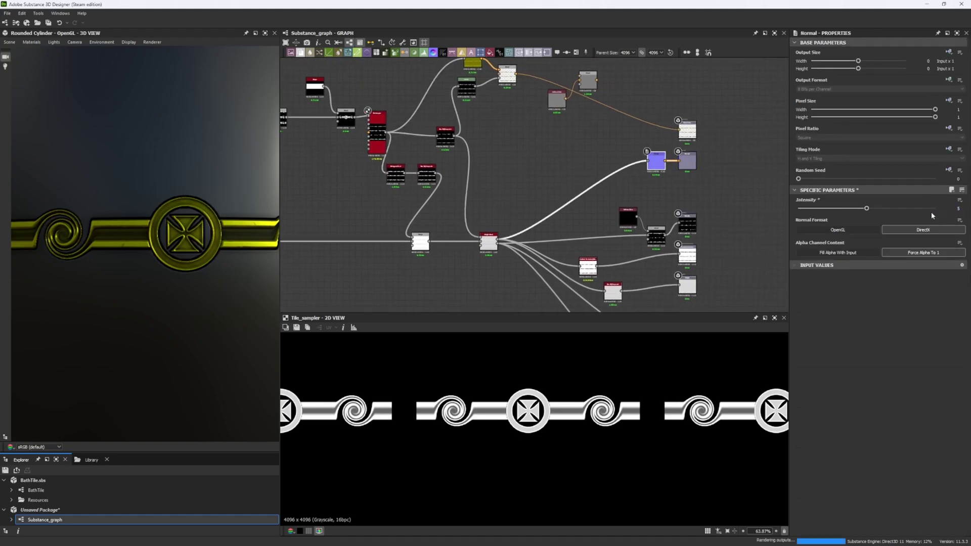
pyautogui.keyDown('ctrl'); pyautogui.keyDown('shift'); pyautogui.moveTo(172, 238); pyautogui.dragTo(111, 218, button='right'); pyautogui.keyUp('shift'); pyautogui.keyUp('ctrl')
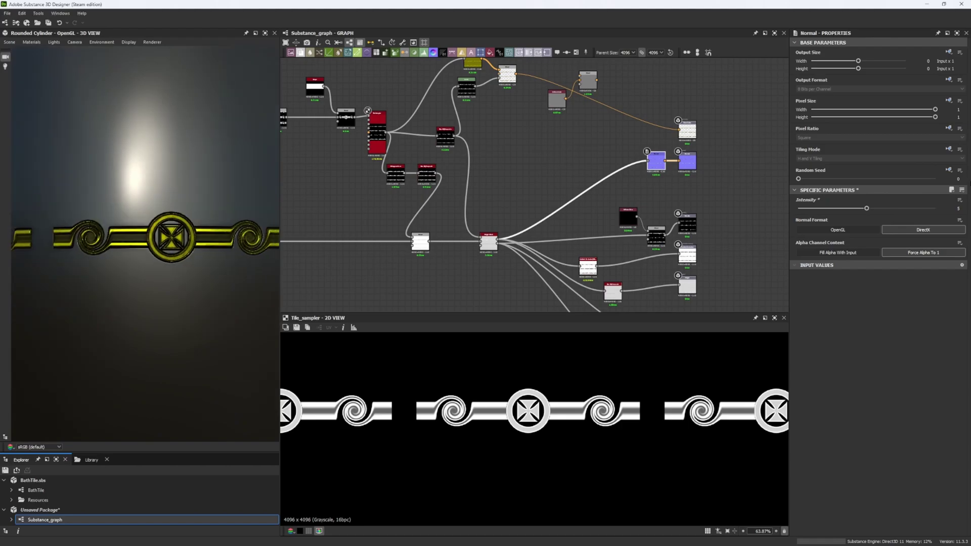
pyautogui.doubleClick(958, 208)
pyautogui.write('2')
pyautogui.press('Return')
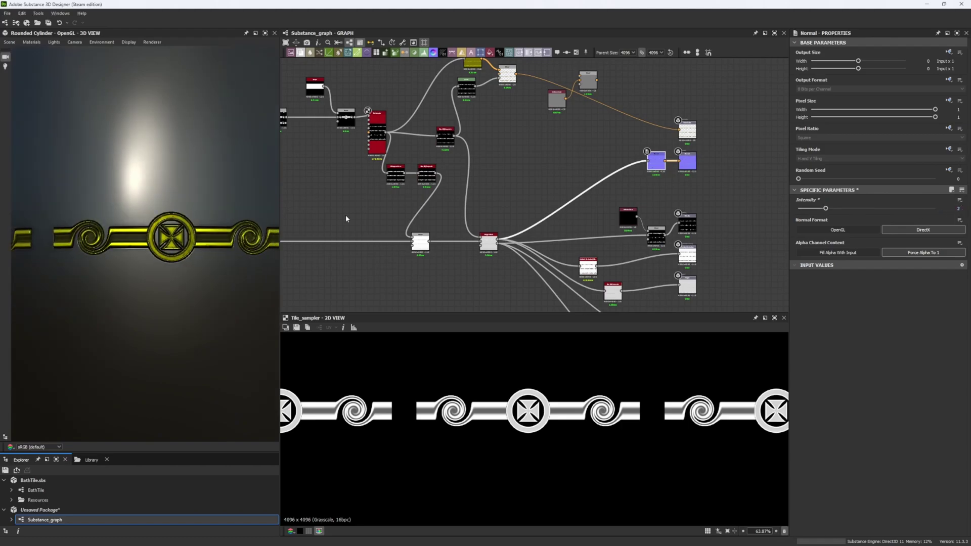
# Examine the ornament bands on the cylinder from a distance and up close under changing light.
pyautogui.keyDown('alt'); pyautogui.moveTo(361, 195); pyautogui.dragTo(402, 273, button='right'); pyautogui.keyUp('alt')
pyautogui.moveTo(461, 280); pyautogui.dragTo(418, 201, button='middle')
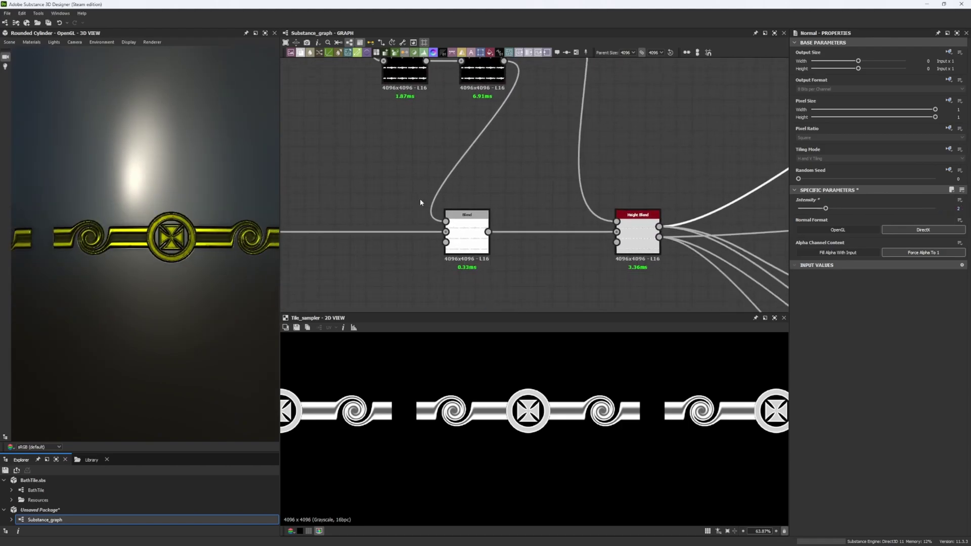
pyautogui.moveTo(191, 302); pyautogui.dragTo(143, 209, button='right')
pyautogui.moveTo(209, 274); pyautogui.dragTo(192, 273)
pyautogui.moveTo(134, 195); pyautogui.dragTo(172, 318, button='right')
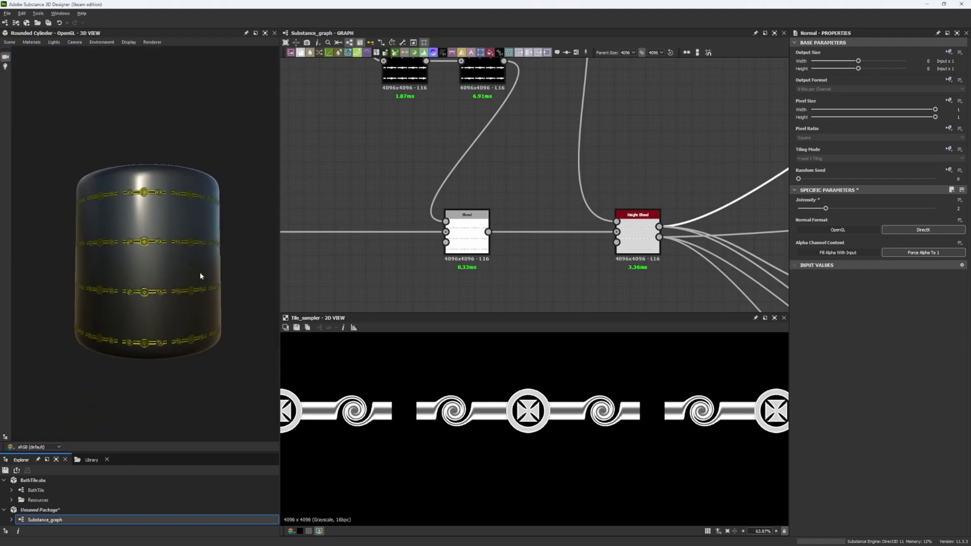
pyautogui.moveTo(172, 268); pyautogui.dragTo(174, 294, button='middle')
pyautogui.keyDown('ctrl'); pyautogui.keyDown('shift'); pyautogui.moveTo(173, 293); pyautogui.dragTo(182, 285, button='right'); pyautogui.keyUp('shift'); pyautogui.keyUp('ctrl')
pyautogui.moveTo(175, 284); pyautogui.dragTo(179, 274)
pyautogui.moveTo(162, 227); pyautogui.dragTo(113, 202, button='right')
pyautogui.moveTo(116, 279); pyautogui.dragTo(120, 260)
pyautogui.moveTo(120, 261); pyautogui.dragTo(128, 301, button='right')
pyautogui.keyDown('ctrl'); pyautogui.keyDown('shift'); pyautogui.moveTo(127, 301); pyautogui.dragTo(146, 230, button='right'); pyautogui.keyUp('shift'); pyautogui.keyUp('ctrl')
pyautogui.moveTo(145, 229); pyautogui.dragTo(147, 279)
pyautogui.moveTo(147, 279); pyautogui.dragTo(172, 318, button='right')
pyautogui.moveTo(172, 317); pyautogui.dragTo(153, 305)
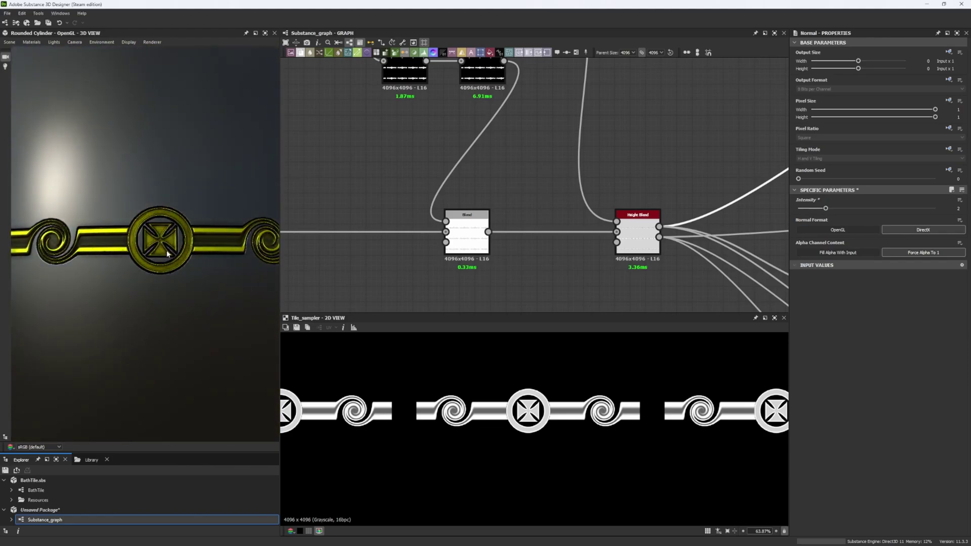
pyautogui.moveTo(167, 253); pyautogui.dragTo(188, 255)
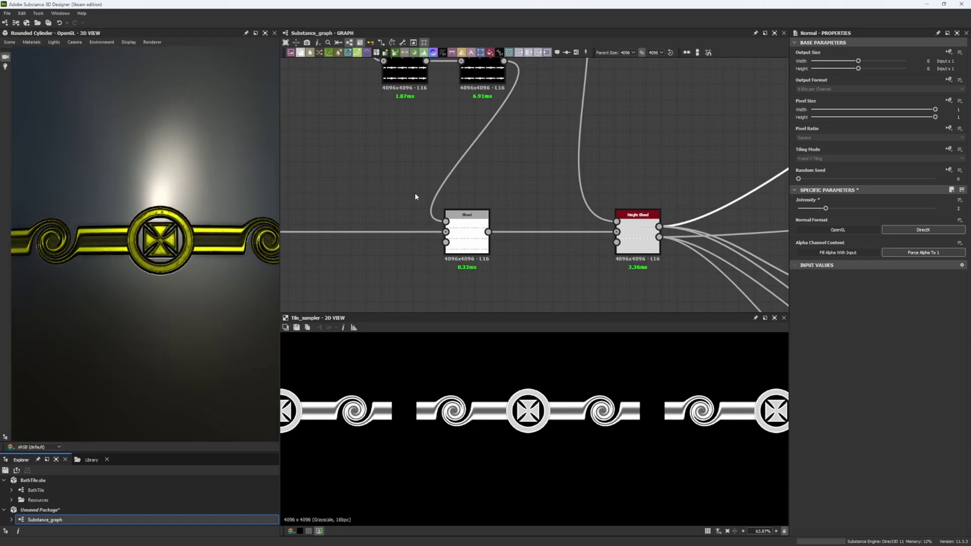
# Preview the Tile Sampler's output and set the Contrast of the Histogram Scan it feeds to 1.
pyautogui.scroll(-2, 424, 196)
pyautogui.moveTo(413, 161); pyautogui.dragTo(452, 205, button='middle')
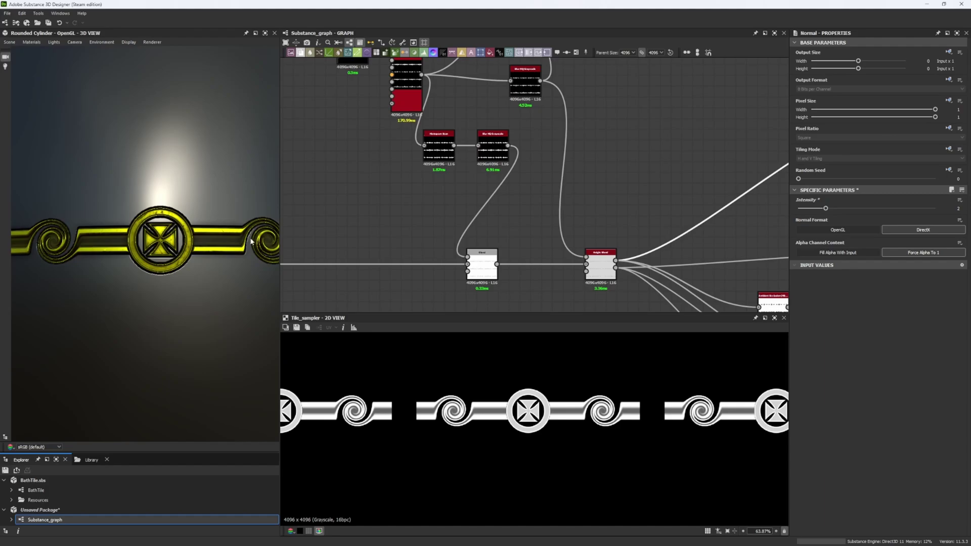
pyautogui.moveTo(196, 247); pyautogui.dragTo(204, 248)
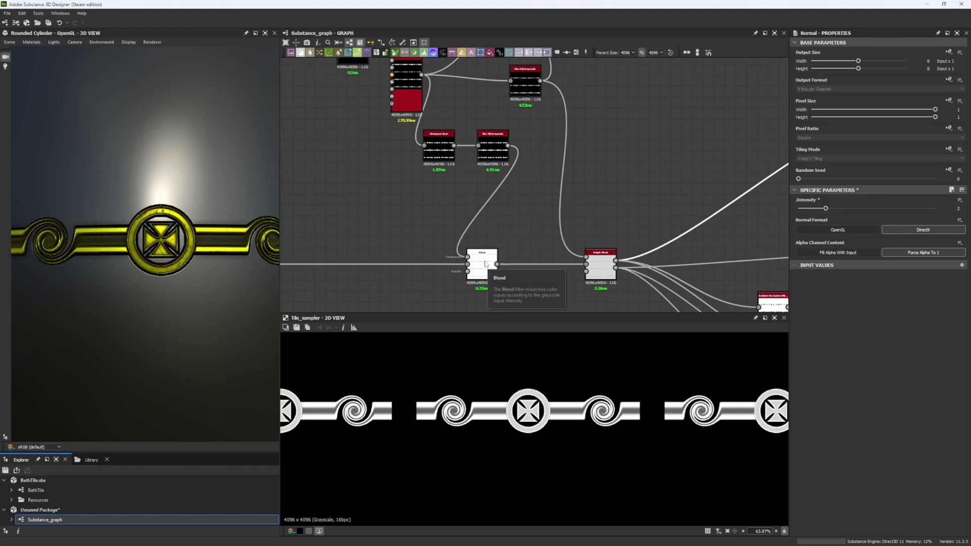
pyautogui.moveTo(386, 134); pyautogui.dragTo(397, 174, button='middle')
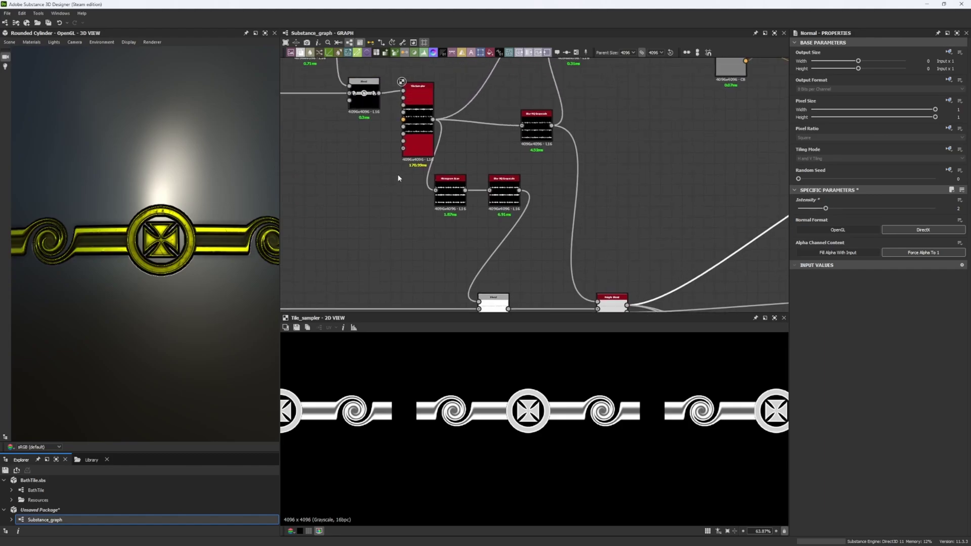
pyautogui.click(420, 136)
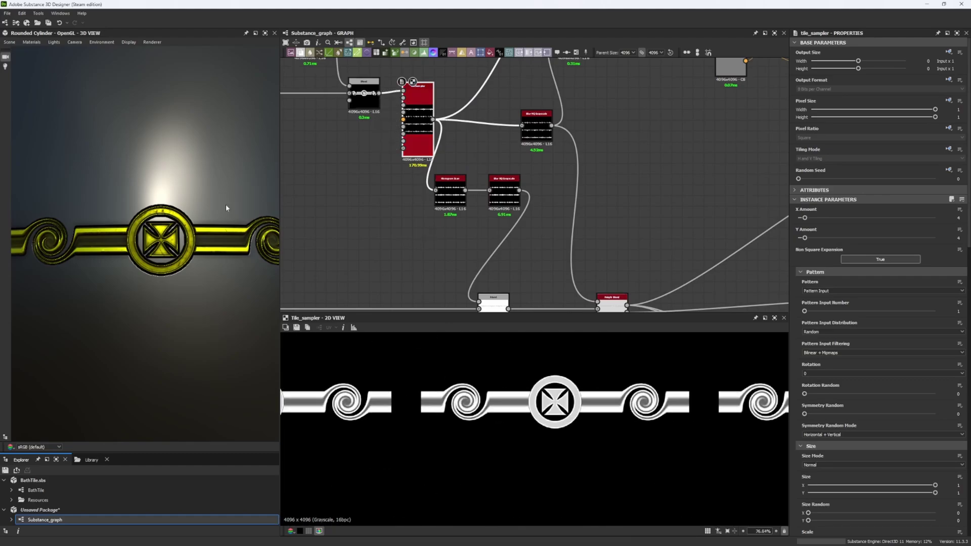
pyautogui.click(457, 204)
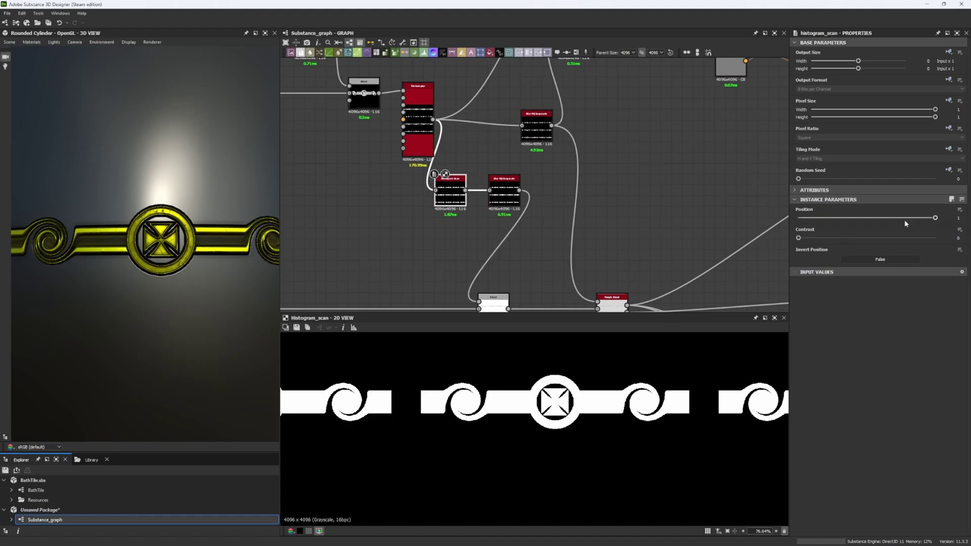
pyautogui.moveTo(798, 238); pyautogui.dragTo(935, 238)
pyautogui.moveTo(429, 258); pyautogui.dragTo(399, 228, button='middle')
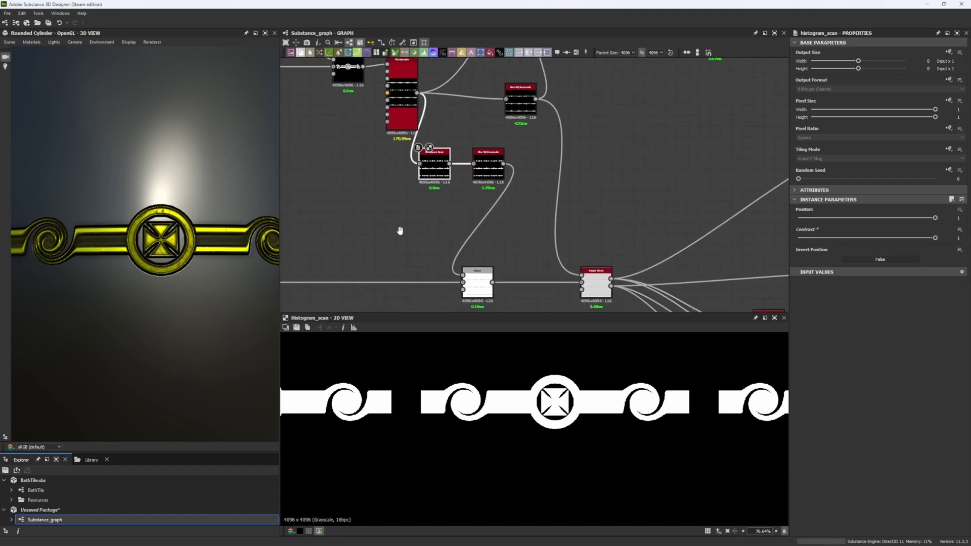
# Try Intensity values of 0.2 and 0.5 on the Blur HQ Grayscale after the Histogram Scan and check the ornament's edges.
pyautogui.click(489, 175)
pyautogui.scroll(8, 555, 418)
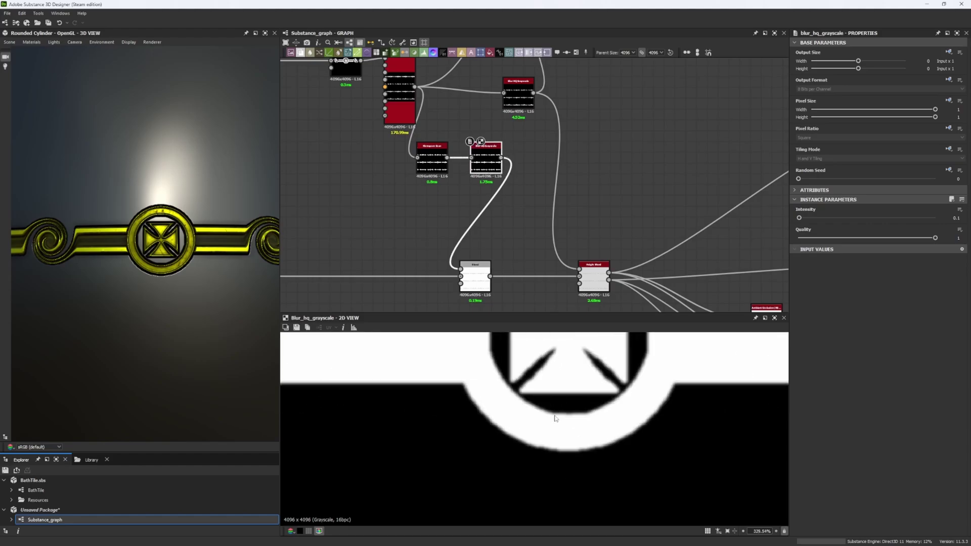
pyautogui.scroll(6, 555, 418)
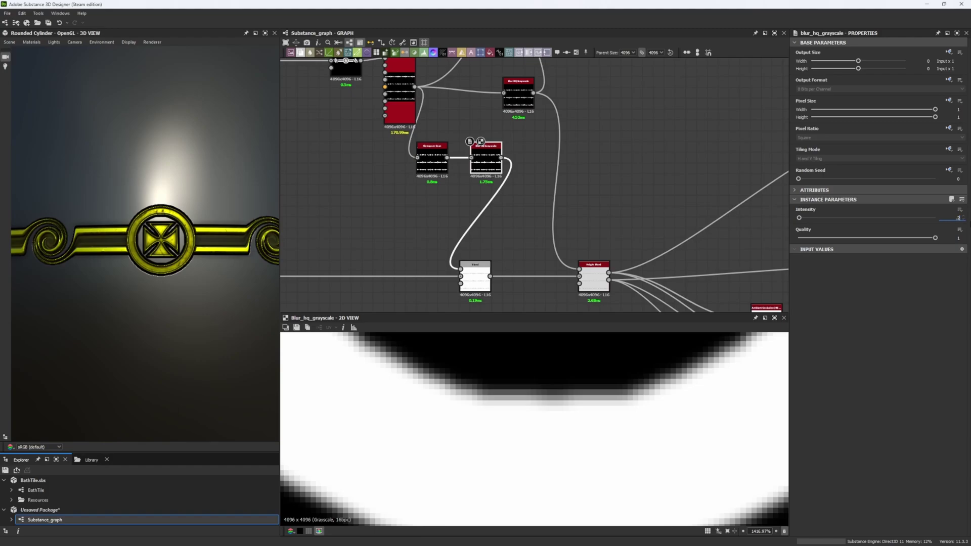
pyautogui.press('Return')
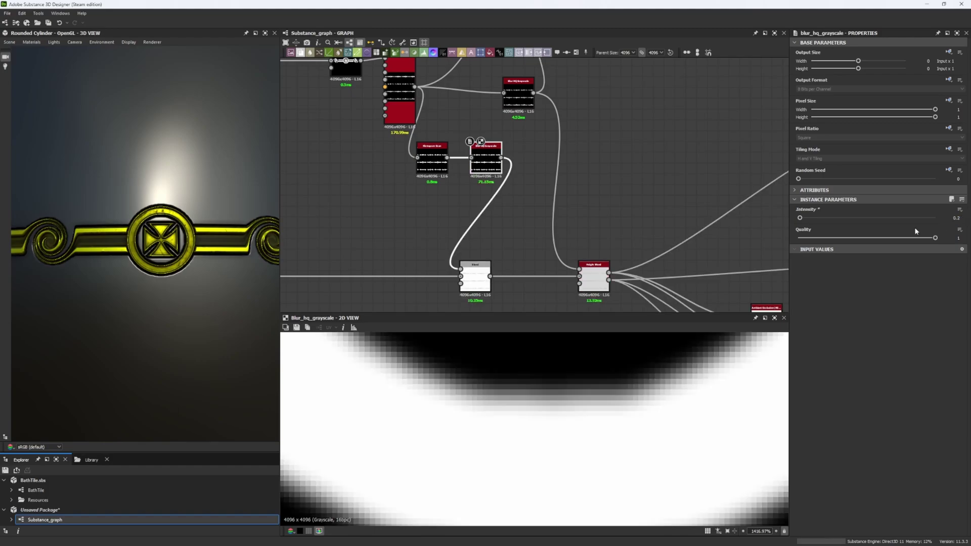
pyautogui.press('Return')
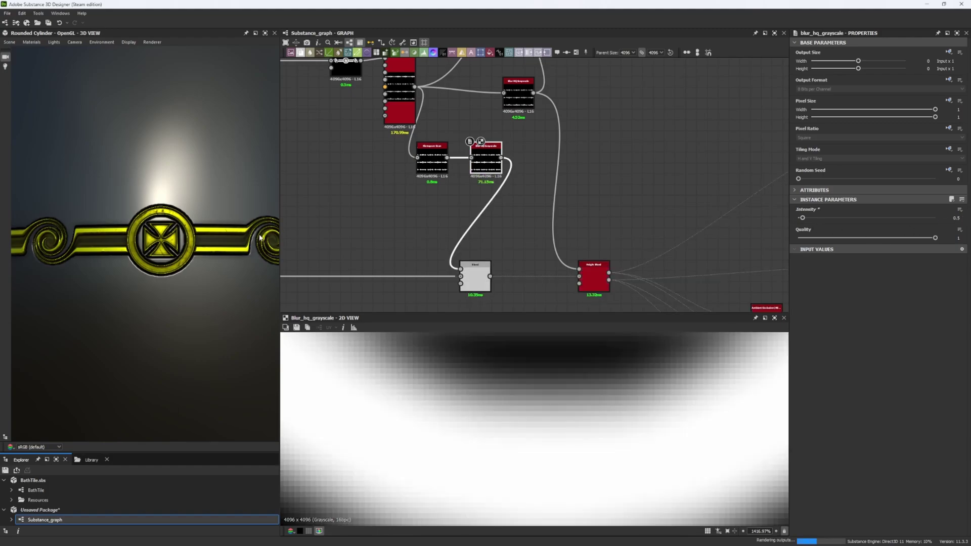
pyautogui.scroll(4, 218, 277)
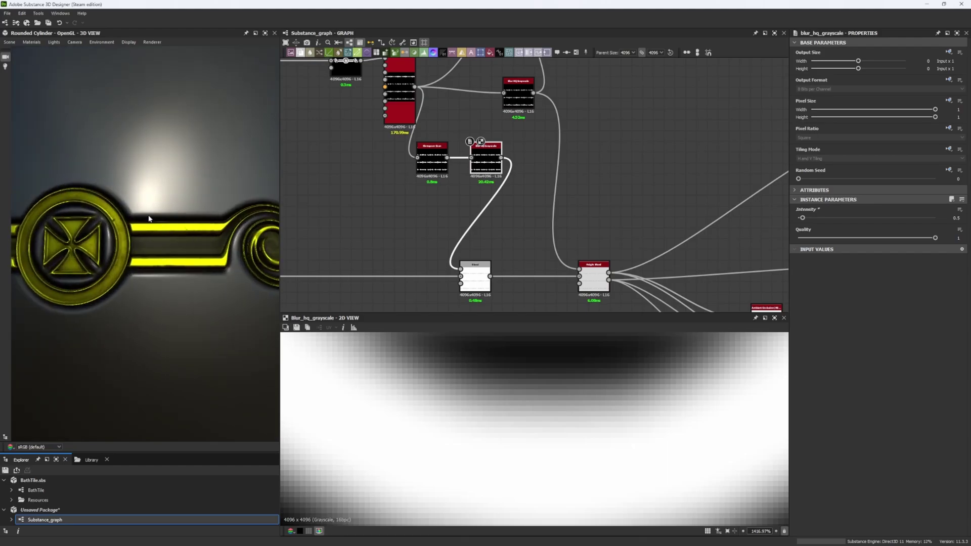
pyautogui.keyDown('ctrl'); pyautogui.keyDown('shift'); pyautogui.moveTo(147, 231); pyautogui.dragTo(141, 231); pyautogui.keyUp('shift'); pyautogui.keyUp('ctrl')
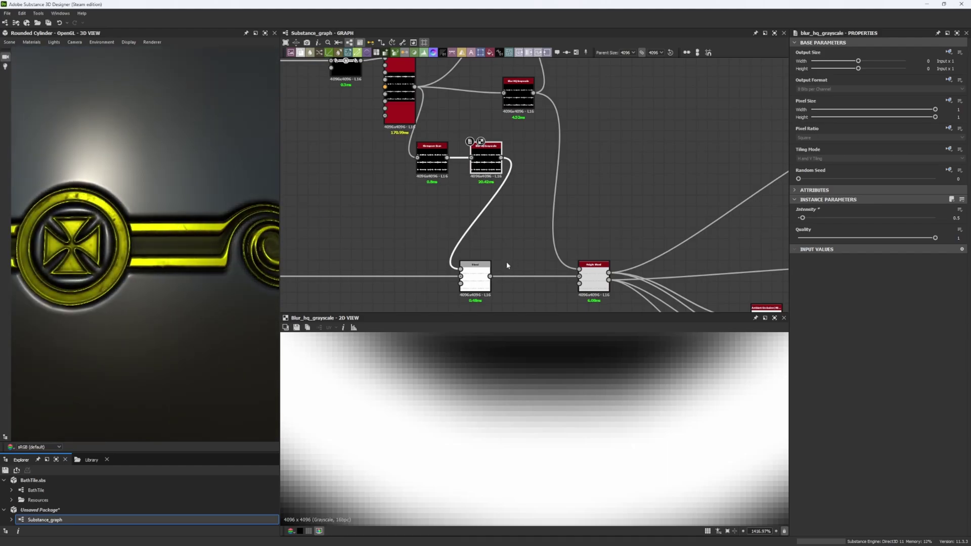
# Preview the Subtract Blend and the square Shape feeding it, and examine the recess around the ornaments.
pyautogui.doubleClick(475, 276)
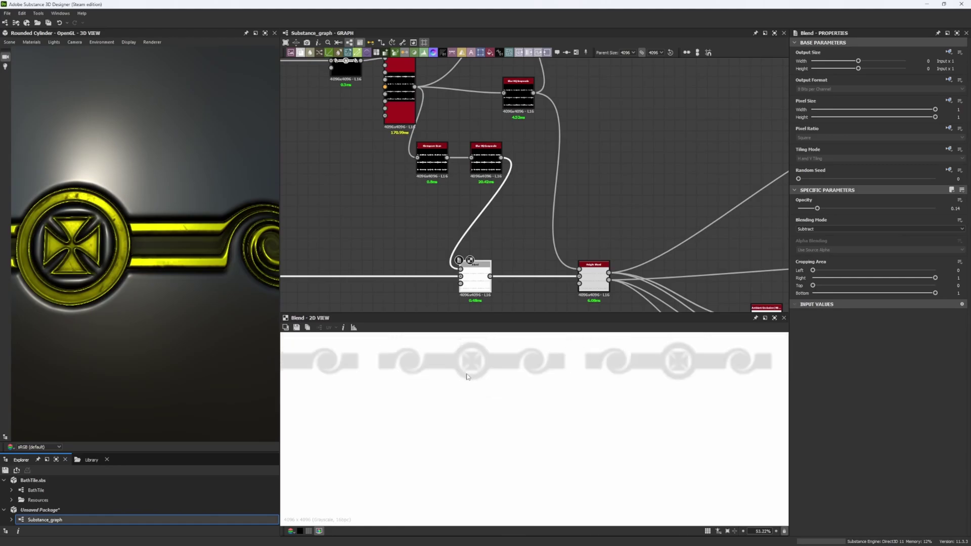
pyautogui.scroll(-3, 467, 376)
pyautogui.moveTo(316, 255); pyautogui.dragTo(526, 223, button='middle')
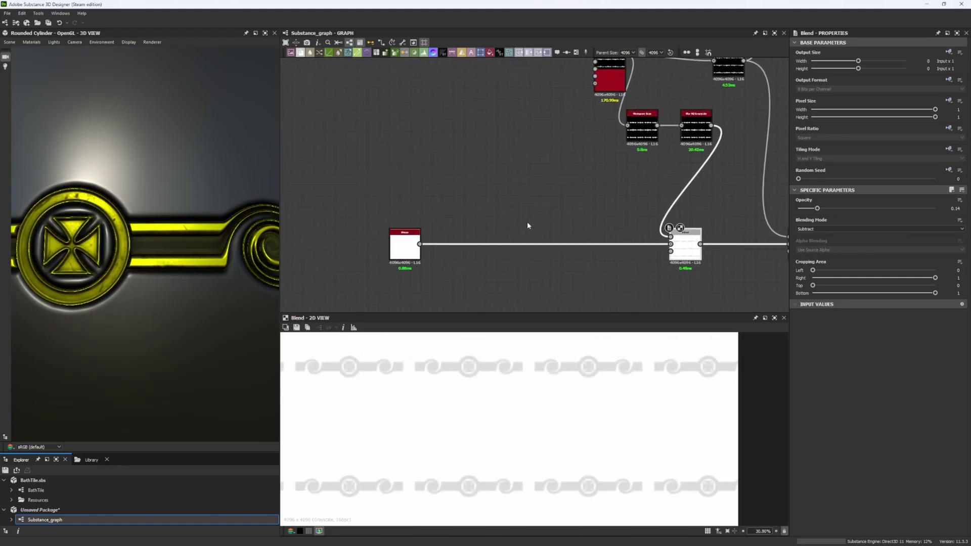
pyautogui.doubleClick(404, 241)
pyautogui.scroll(2, 555, 423)
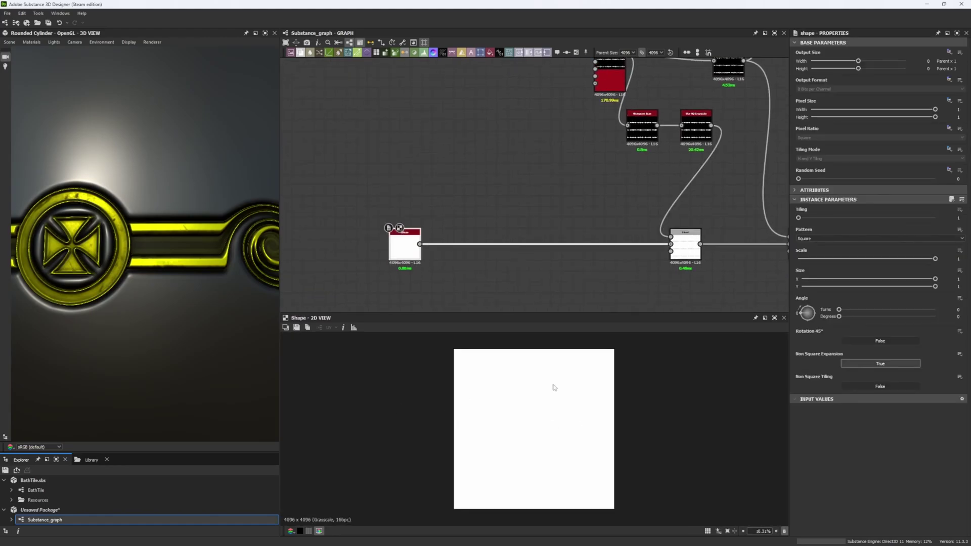
pyautogui.moveTo(504, 210); pyautogui.dragTo(425, 210, button='middle')
pyautogui.scroll(-10, 138, 89)
pyautogui.moveTo(174, 177); pyautogui.dragTo(151, 189)
pyautogui.scroll(5, 150, 192)
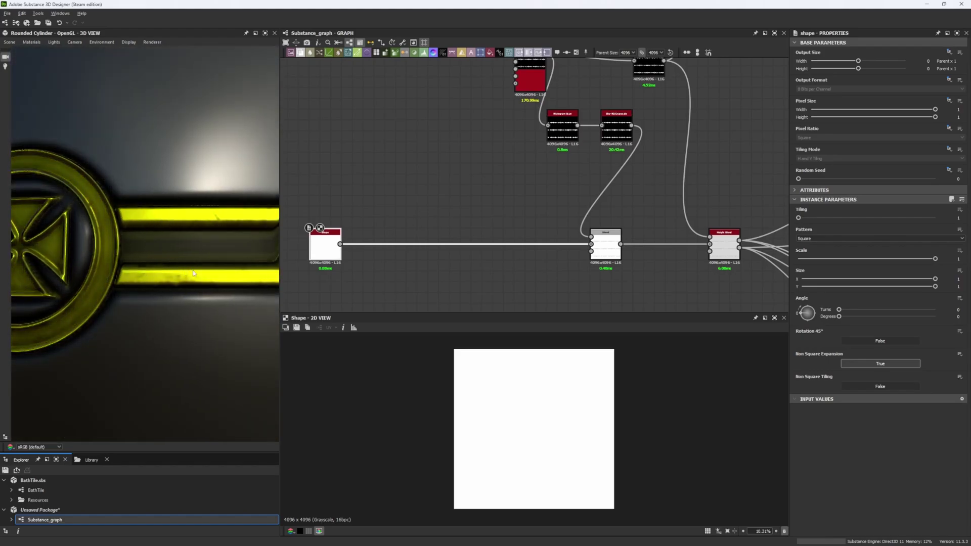
pyautogui.scroll(-3, 153, 220)
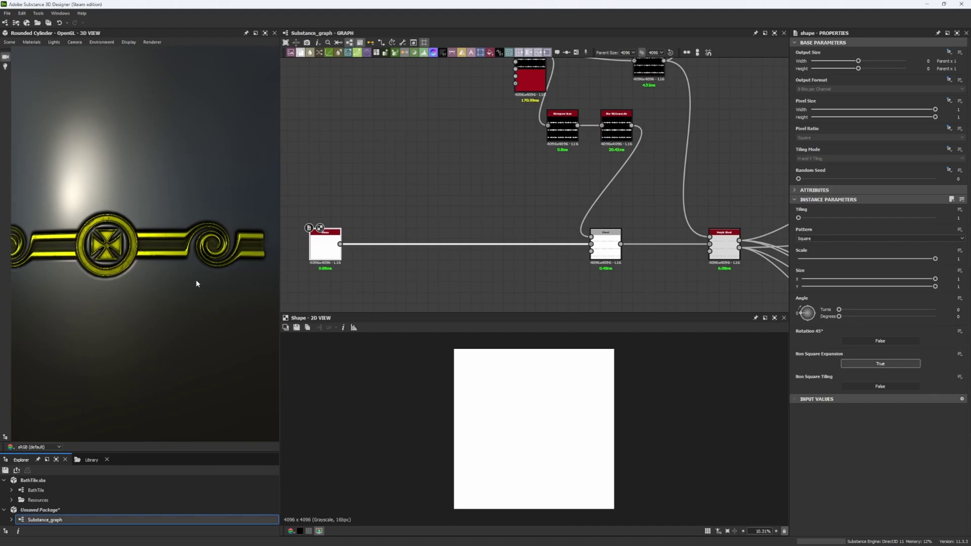
# Set the Intensity of the Blur HQ Grayscale feeding the Subtract Blend to 0.2 and check the ornament's relief.
pyautogui.moveTo(544, 216); pyautogui.dragTo(495, 225, button='middle')
pyautogui.scroll(4, 580, 178)
pyautogui.moveTo(560, 163); pyautogui.dragTo(556, 133, button='middle')
pyautogui.doubleClick(556, 76)
pyautogui.moveTo(950, 220); pyautogui.dragTo(963, 215)
pyautogui.write('0.2')
pyautogui.press('Return')
pyautogui.keyDown('ctrl'); pyautogui.keyDown('shift'); pyautogui.moveTo(225, 254); pyautogui.dragTo(210, 266); pyautogui.keyUp('shift'); pyautogui.keyUp('ctrl')
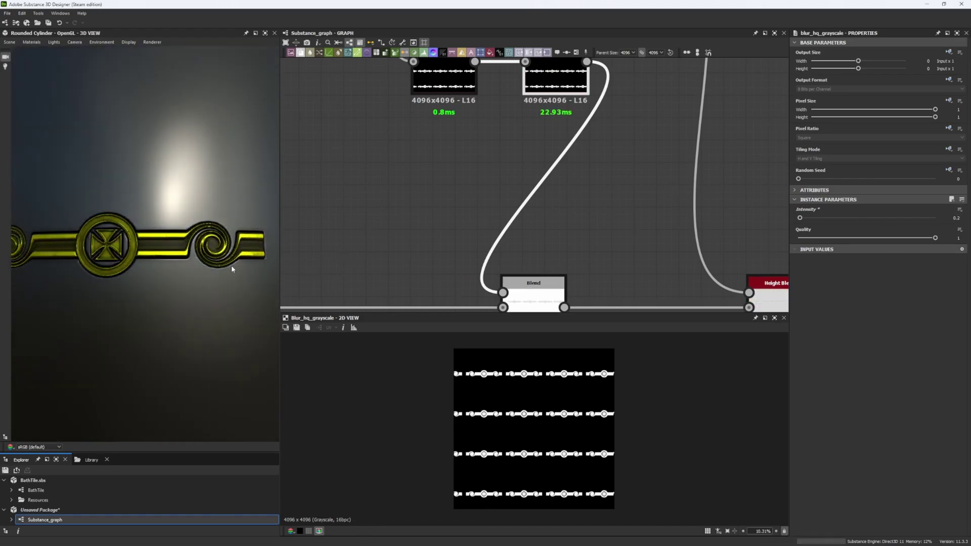
pyautogui.keyDown('ctrl'); pyautogui.keyDown('shift'); pyautogui.moveTo(231, 266); pyautogui.dragTo(228, 266, button='right'); pyautogui.keyUp('shift'); pyautogui.keyUp('ctrl')
# Preview the Height Blend, try a Height Offset of 0.66 on it, and undo the change.
pyautogui.moveTo(673, 232); pyautogui.dragTo(531, 234, button='middle')
pyautogui.click(530, 231)
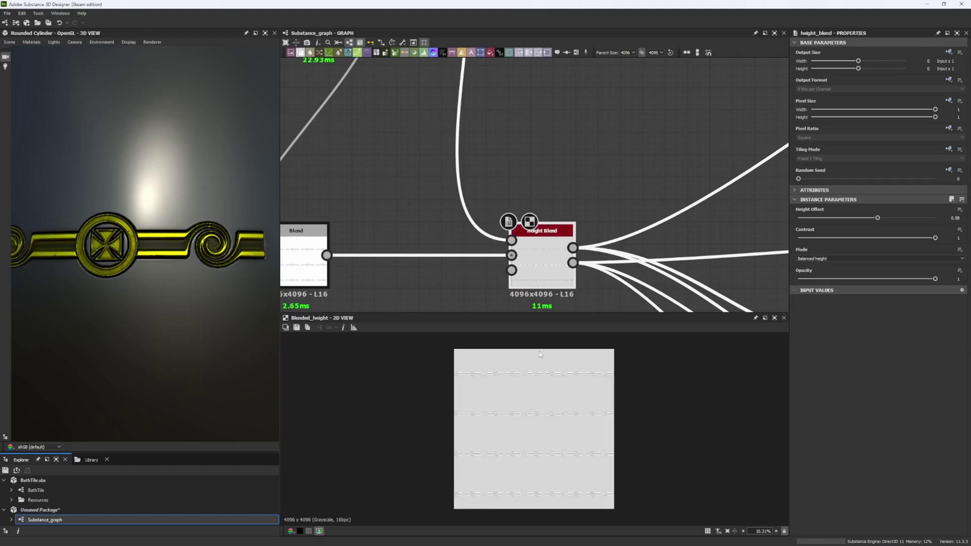
pyautogui.scroll(10, 511, 412)
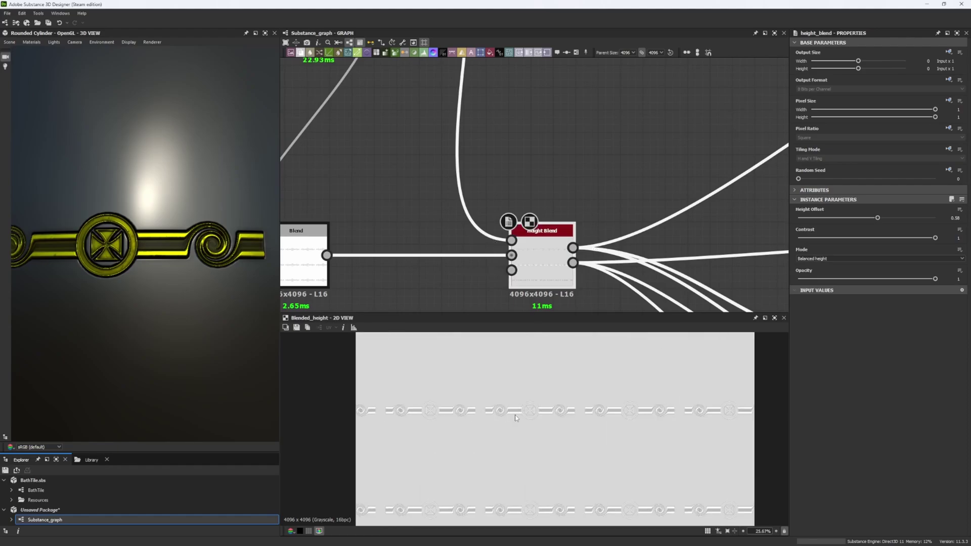
pyautogui.click(888, 218)
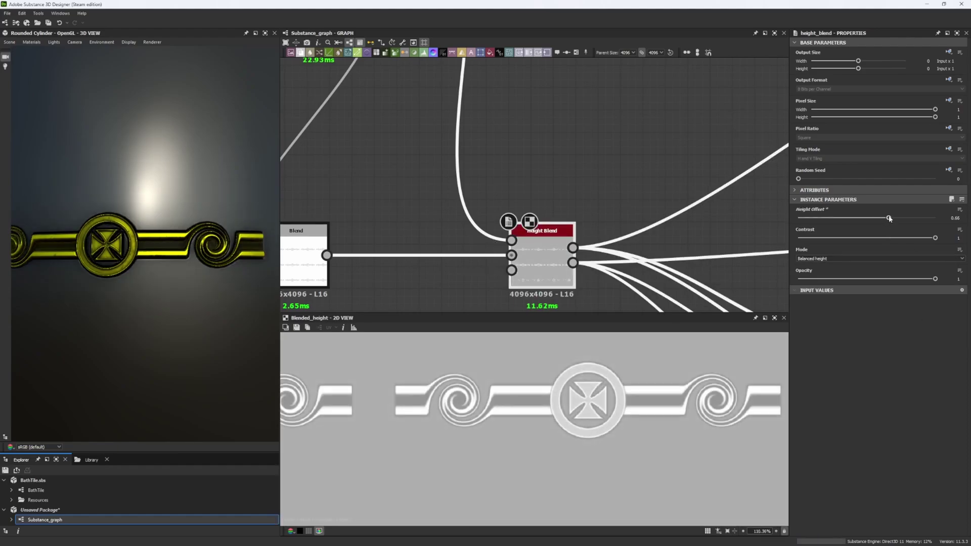
pyautogui.hotkey('ctrl', 'z')
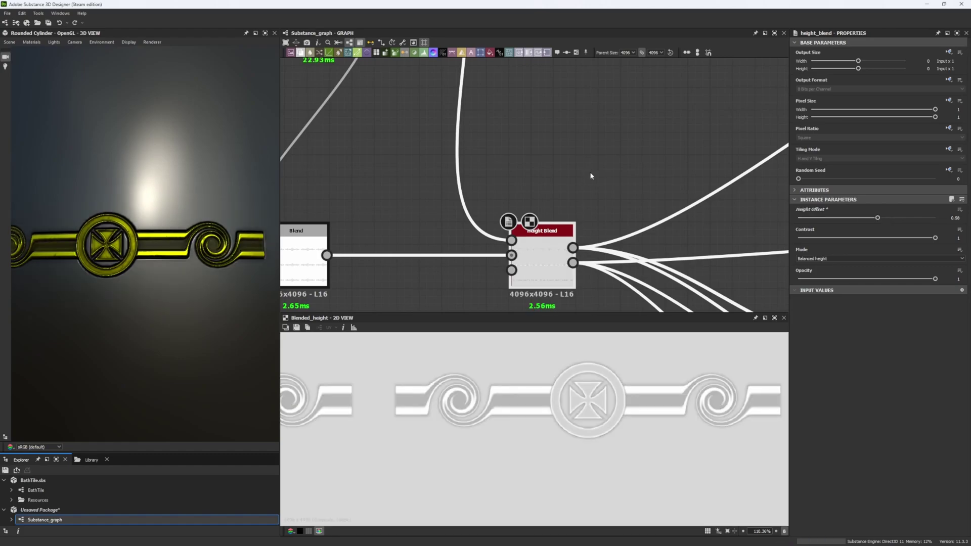
# Try a Contrast of 0.9 on the Height Blend, check the cylinder, and set the Contrast back to 1.
pyautogui.moveTo(590, 176); pyautogui.dragTo(542, 162, button='middle')
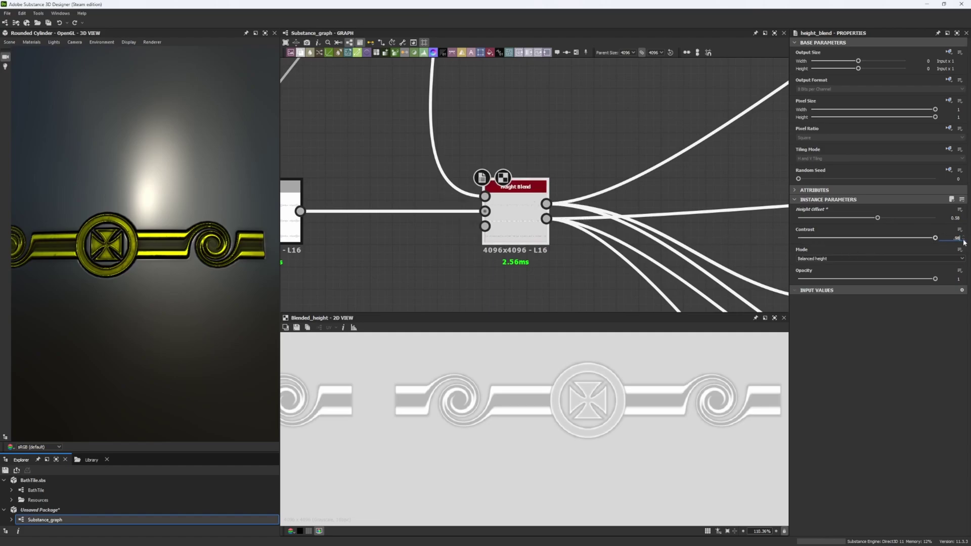
pyautogui.press('Return')
pyautogui.scroll(-4, 183, 184)
pyautogui.moveTo(183, 183); pyautogui.dragTo(217, 223)
pyautogui.scroll(5, 207, 334)
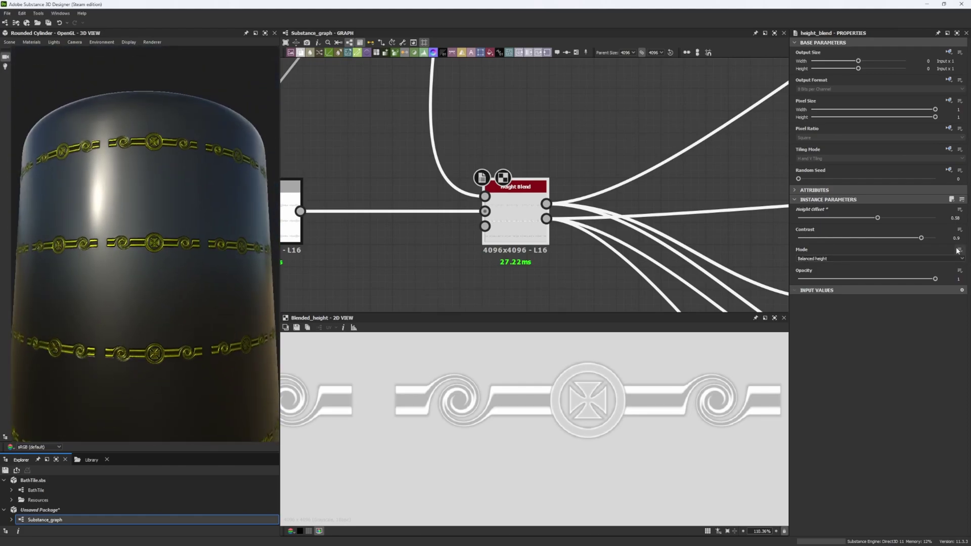
pyautogui.click(956, 238)
pyautogui.write('1')
pyautogui.press('Return')
pyautogui.moveTo(540, 156); pyautogui.dragTo(561, 243, button='middle')
pyautogui.moveTo(132, 333); pyautogui.dragTo(212, 316, button='right')
pyautogui.scroll(-5, 212, 319)
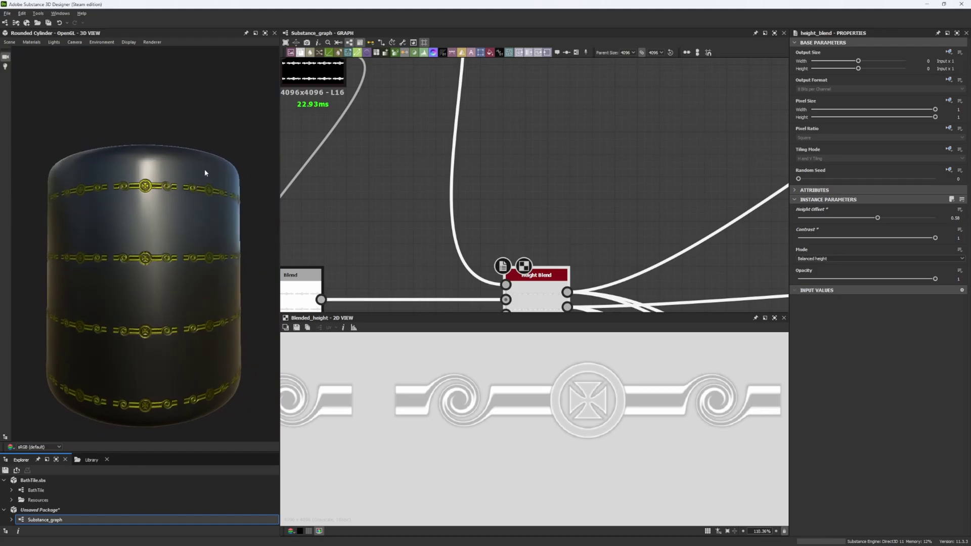
# Preview the Blend feeding the Metallic output and the Roughness output map.
pyautogui.moveTo(628, 269); pyautogui.dragTo(495, 130, button='middle')
pyautogui.scroll(-2, 495, 130)
pyautogui.moveTo(509, 191); pyautogui.dragTo(418, 171, button='middle')
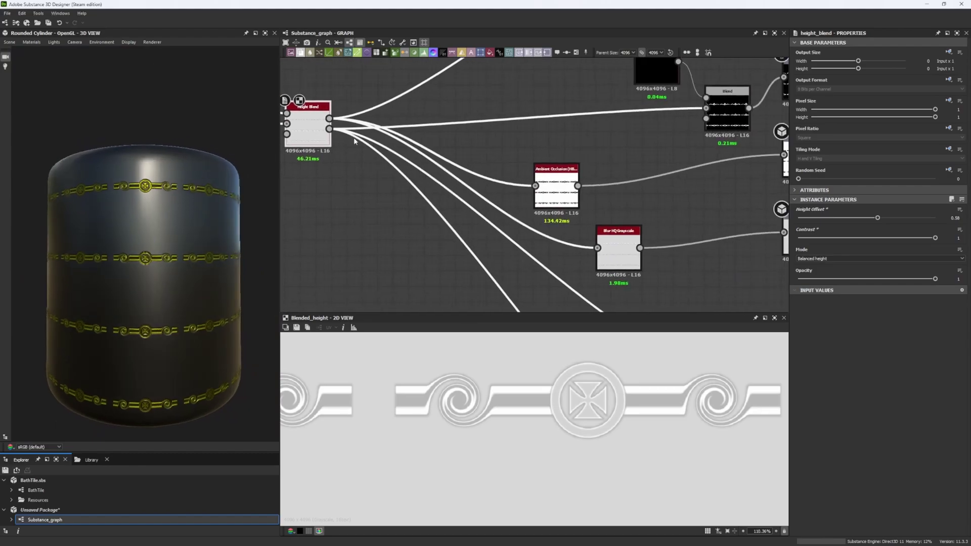
pyautogui.moveTo(708, 164); pyautogui.dragTo(549, 176, button='middle')
pyautogui.doubleClick(585, 133)
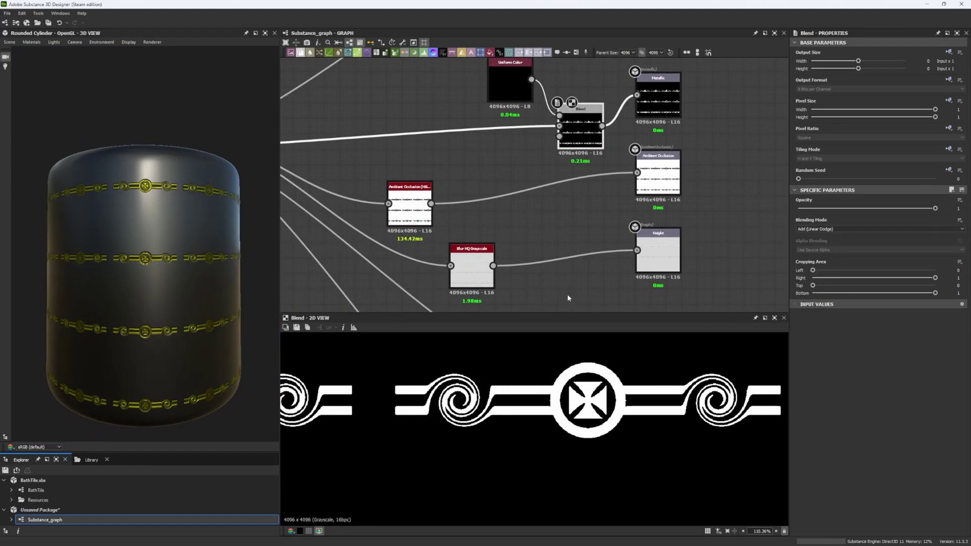
pyautogui.moveTo(568, 298); pyautogui.dragTo(581, 55, button='middle')
pyautogui.moveTo(566, 186); pyautogui.dragTo(472, 211, button='middle')
pyautogui.doubleClick(644, 155)
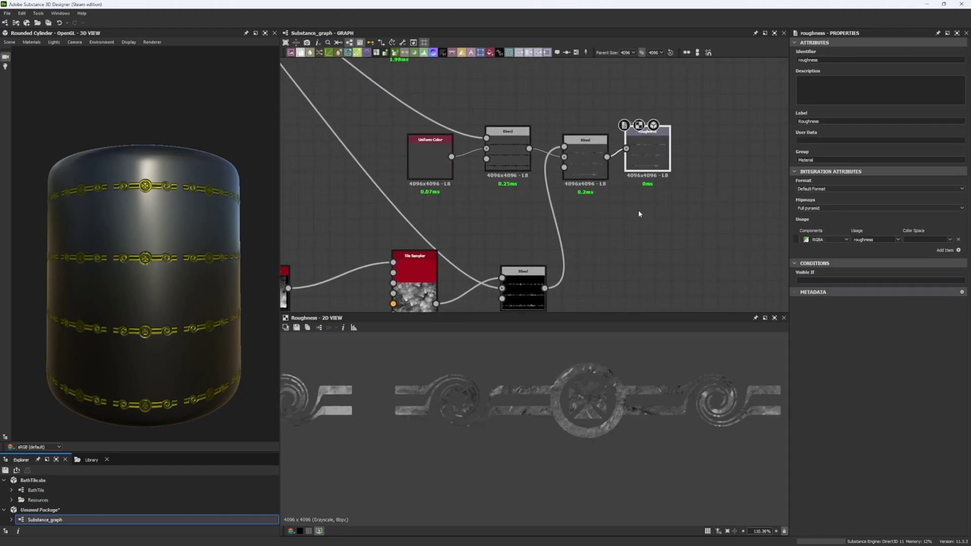
# Preview the Blend that colors the ornaments yellow and examine the Levels mask and color node feeding it.
pyautogui.scroll(2, 597, 409)
pyautogui.moveTo(554, 161); pyautogui.dragTo(605, 425, button='middle')
pyautogui.moveTo(448, 68); pyautogui.dragTo(485, 319, button='middle')
pyautogui.moveTo(509, 176); pyautogui.dragTo(529, 332, button='middle')
pyautogui.moveTo(530, 169); pyautogui.dragTo(563, 240, button='middle')
pyautogui.moveTo(388, 194); pyautogui.dragTo(611, 190, button='middle')
pyautogui.scroll(3, 523, 229)
pyautogui.doubleClick(521, 231)
pyautogui.scroll(2, 565, 394)
pyautogui.scroll(-4, 558, 400)
pyautogui.scroll(1, 558, 399)
pyautogui.moveTo(421, 272); pyautogui.dragTo(557, 198, button='middle')
pyautogui.scroll(1, 213, 379)
# Examine the yellow ornaments up close and across the whole cylinder while rotating it.
pyautogui.scroll(8, 213, 376)
pyautogui.moveTo(183, 296); pyautogui.dragTo(181, 290)
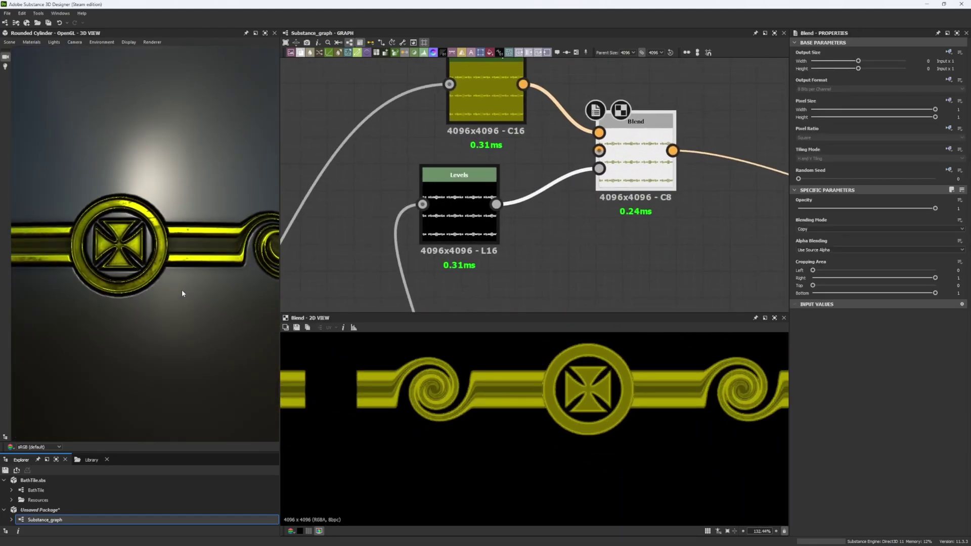
pyautogui.keyDown('ctrl'); pyautogui.keyDown('shift'); pyautogui.moveTo(182, 291); pyautogui.dragTo(169, 281, button='right'); pyautogui.keyUp('shift'); pyautogui.keyUp('ctrl')
pyautogui.scroll(-8, 169, 281)
pyautogui.scroll(-2, 191, 304)
pyautogui.moveTo(192, 303); pyautogui.dragTo(156, 247)
pyautogui.scroll(8, 156, 328)
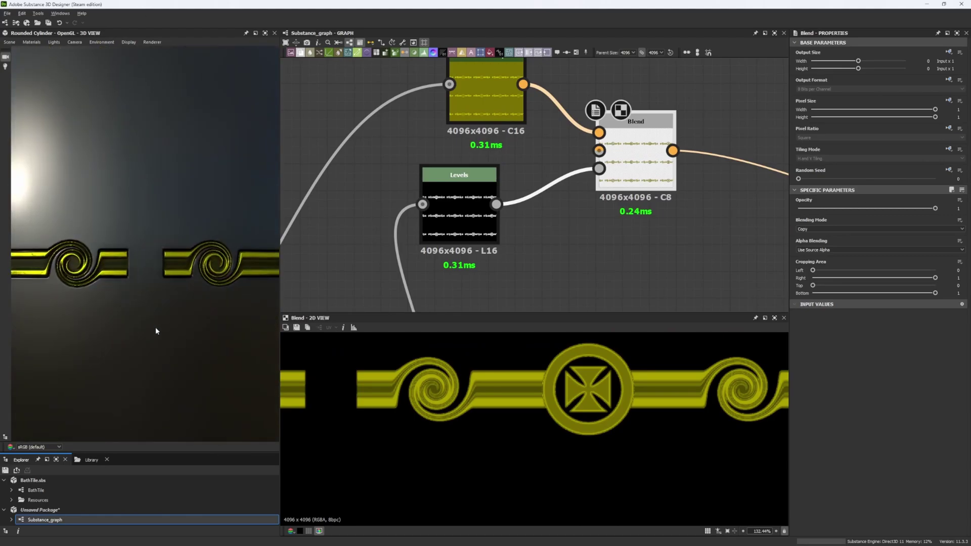
pyautogui.moveTo(157, 332); pyautogui.dragTo(145, 286)
pyautogui.keyDown('ctrl'); pyautogui.keyDown('shift'); pyautogui.moveTo(145, 286); pyautogui.dragTo(181, 303, button='right'); pyautogui.keyUp('shift'); pyautogui.keyUp('ctrl')
pyautogui.scroll(-8, 514, 158)
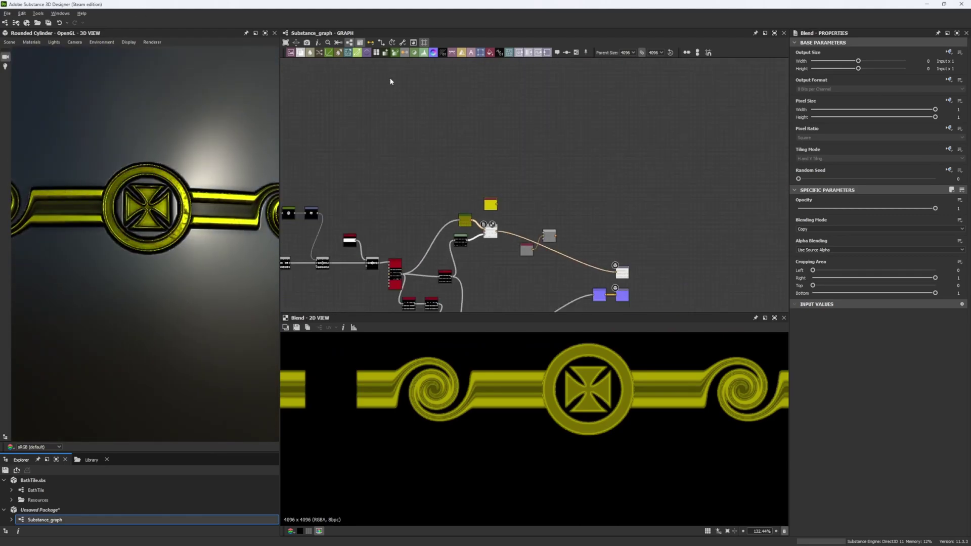
pyautogui.scroll(-6, 193, 218)
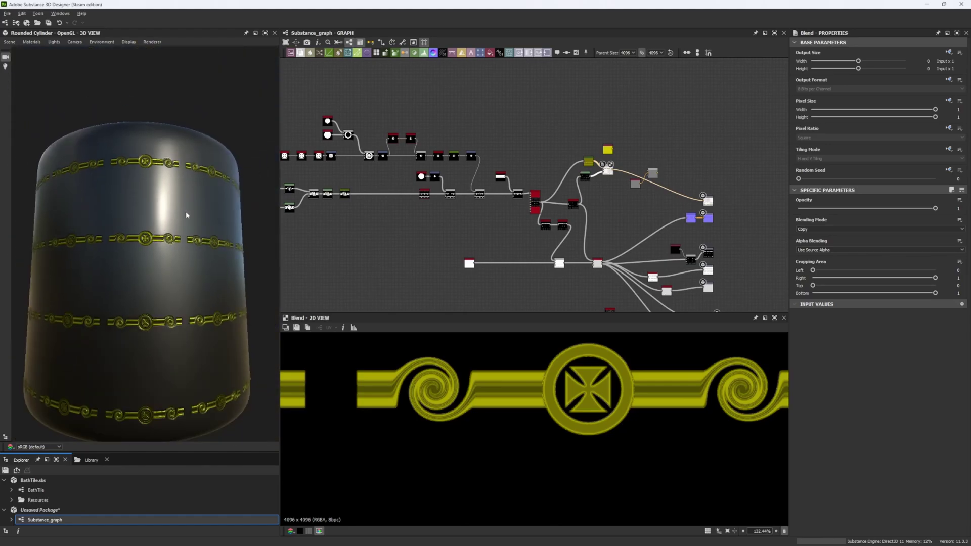
pyautogui.moveTo(199, 222); pyautogui.dragTo(246, 218)
pyautogui.scroll(4, 393, 229)
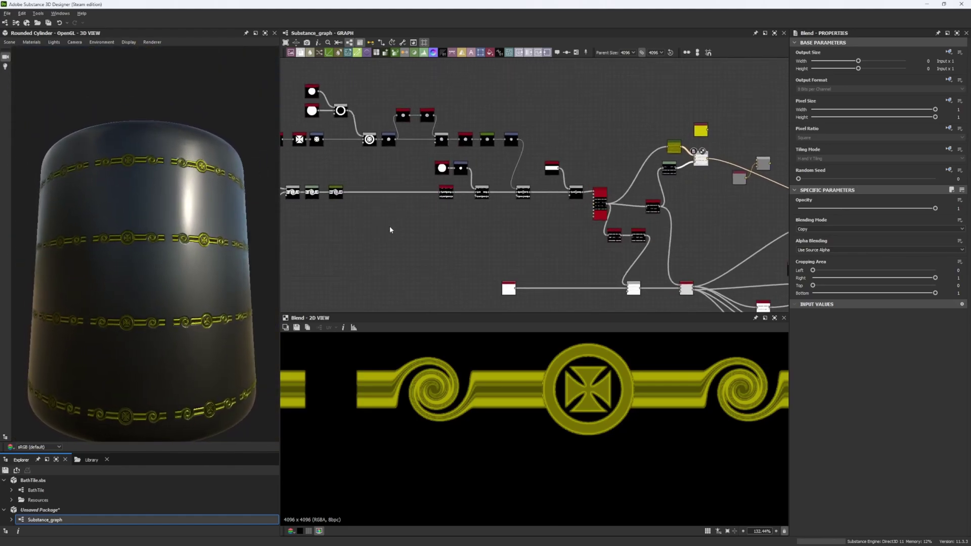
# Connect the upper Shape directly to its swirl node, bypassing the Blur HQ Grayscale between them.
pyautogui.rightClick(403, 247)
pyautogui.moveTo(400, 243); pyautogui.dragTo(490, 249, button='middle')
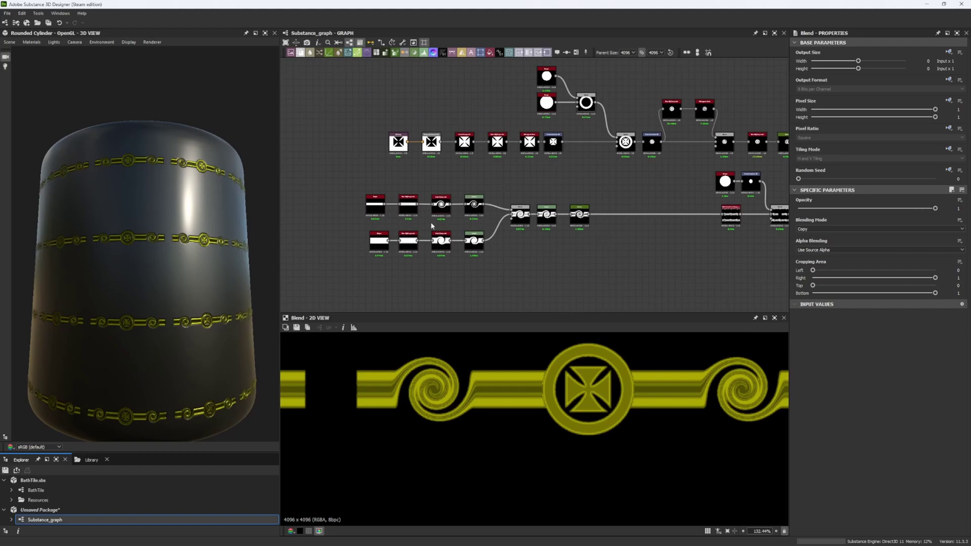
pyautogui.scroll(3, 433, 226)
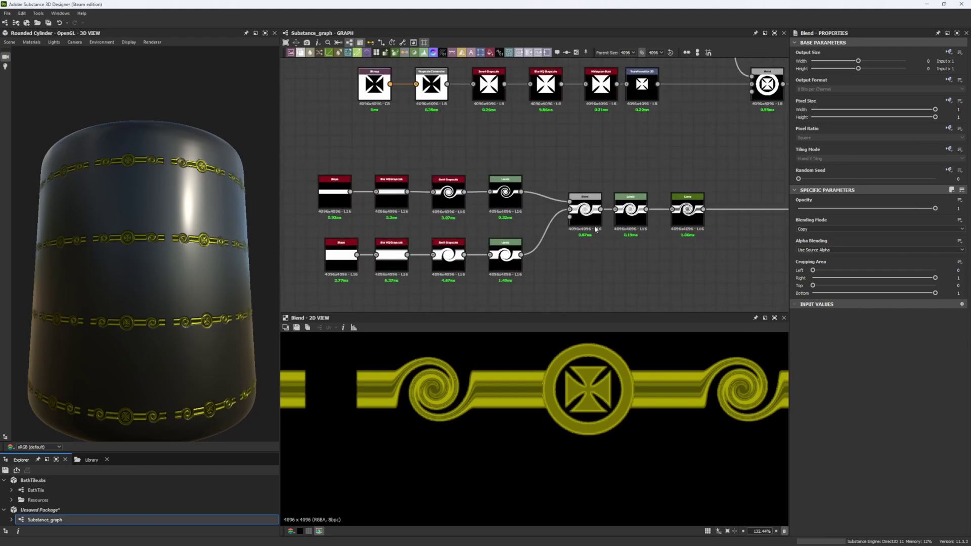
pyautogui.moveTo(433, 192); pyautogui.dragTo(343, 193)
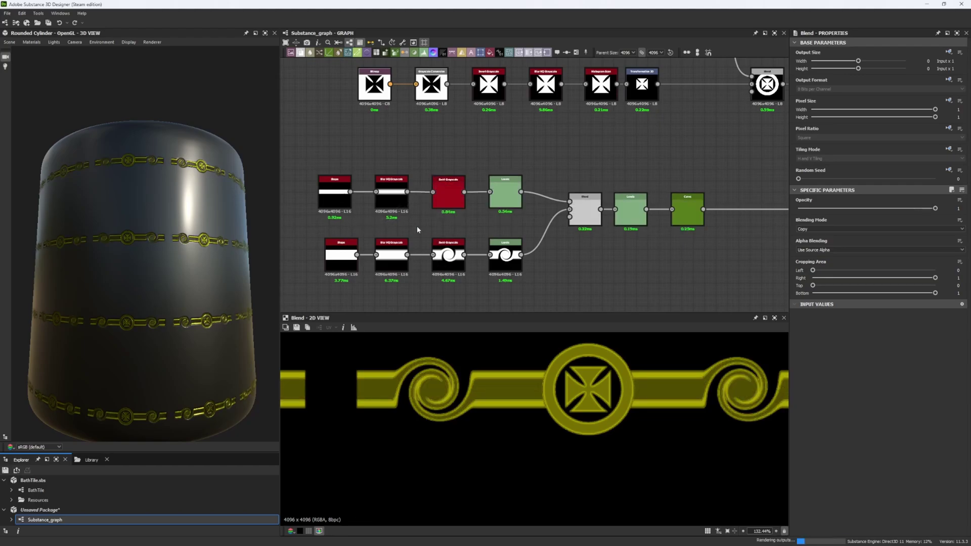